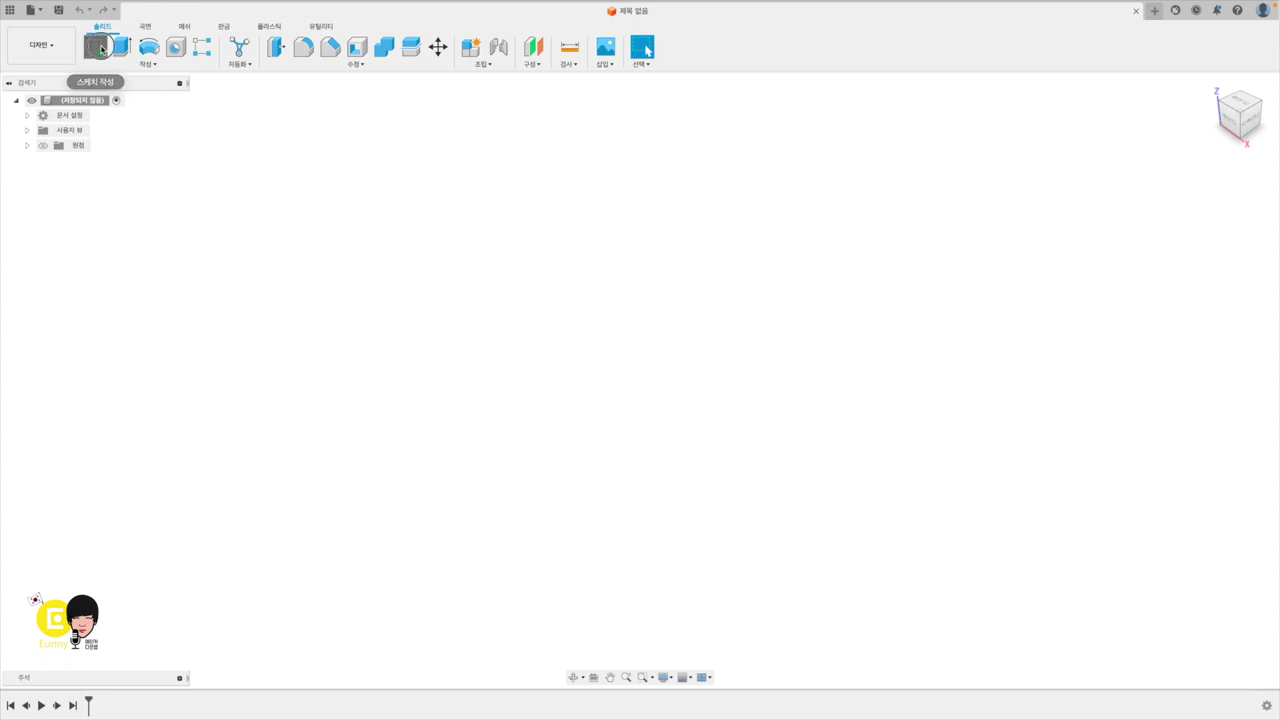
Step: Start a sketch on the XY plane and pin Center Rectangle to the toolbar
left_click(100, 50)
left_click(700, 380)
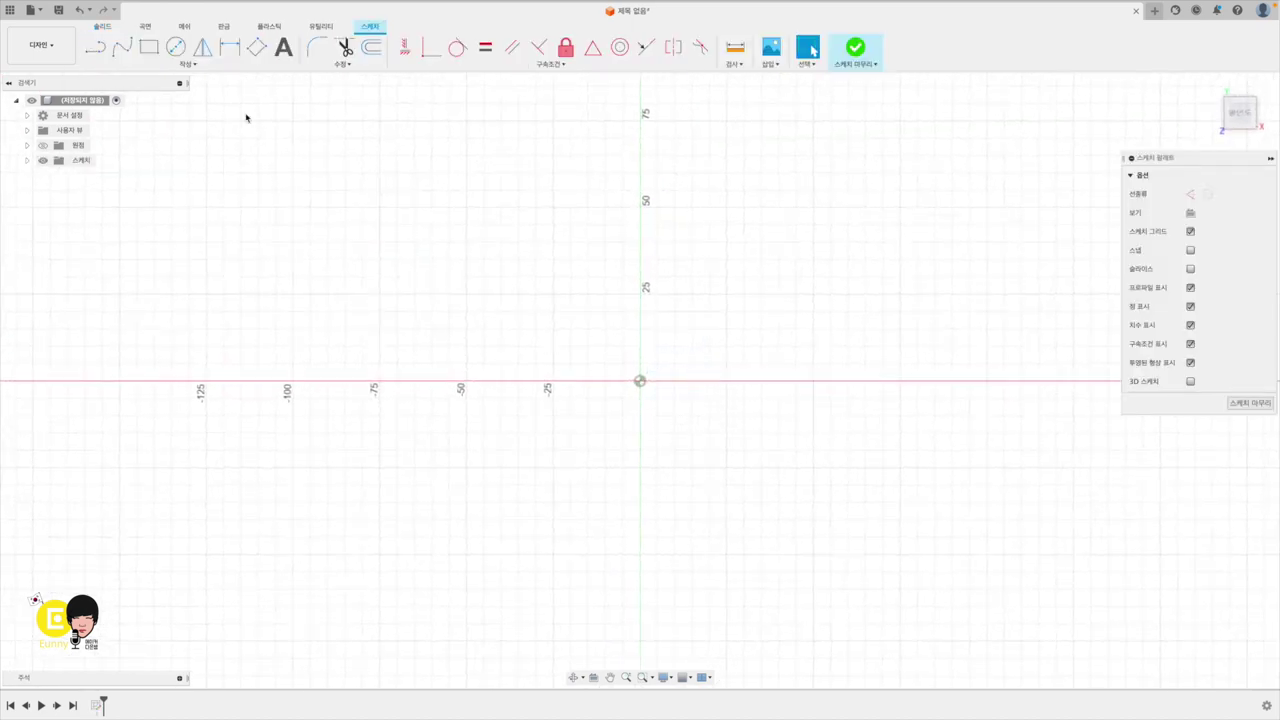
left_click(187, 66)
mouse_move(110, 91)
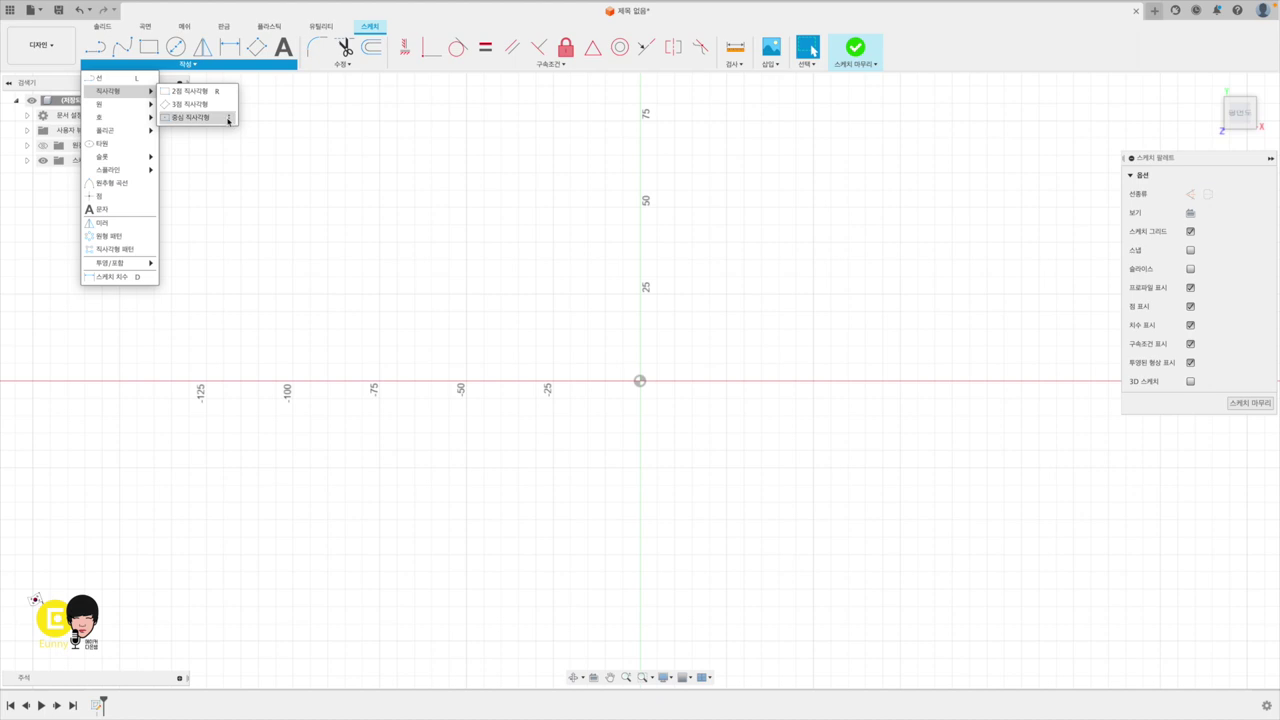
left_click(230, 119)
left_click(245, 119)
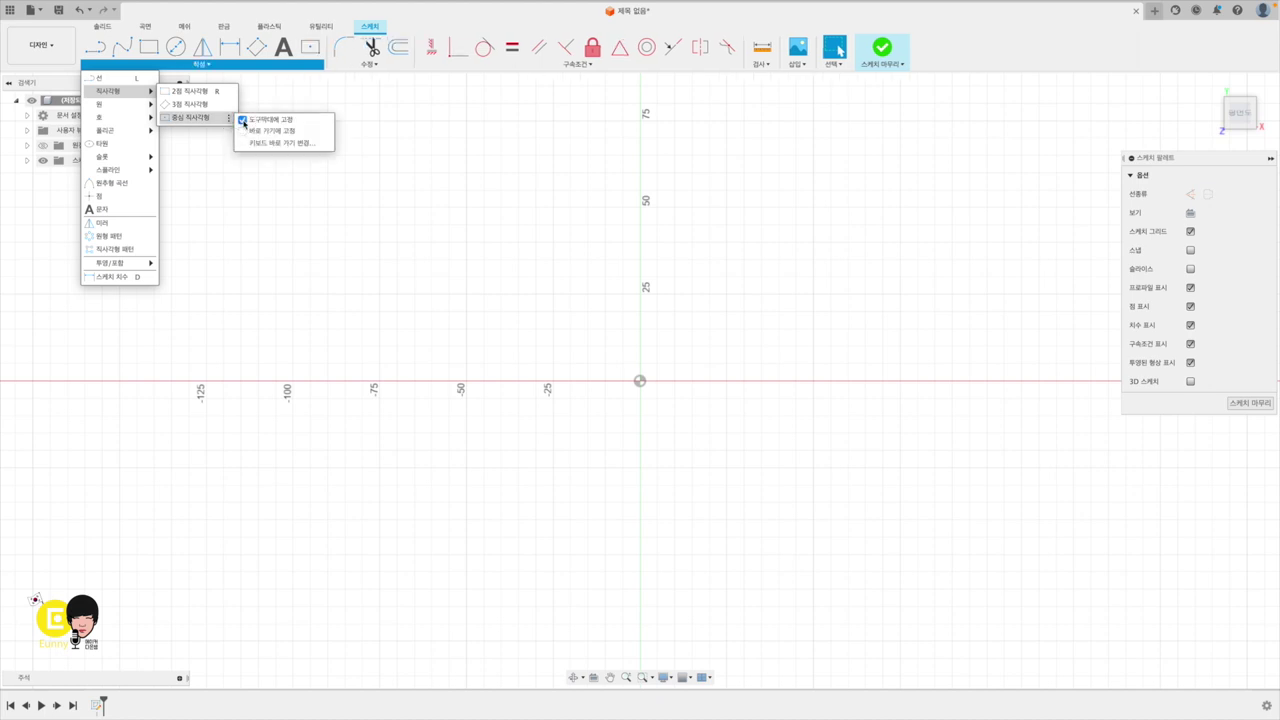
left_click(311, 49)
left_click_drag(311, 51, 178, 50)
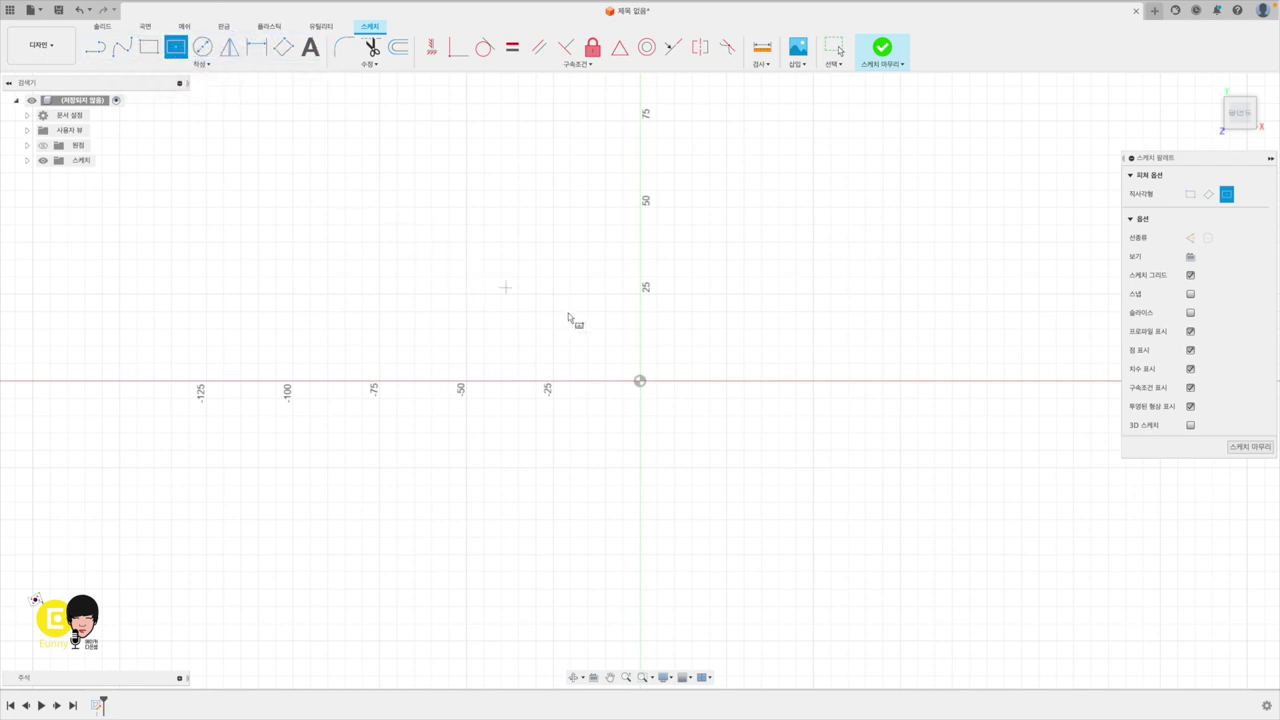
Step: Draw a 100 × 100 mm center rectangle at the origin and finish the sketch
left_click(640, 383)
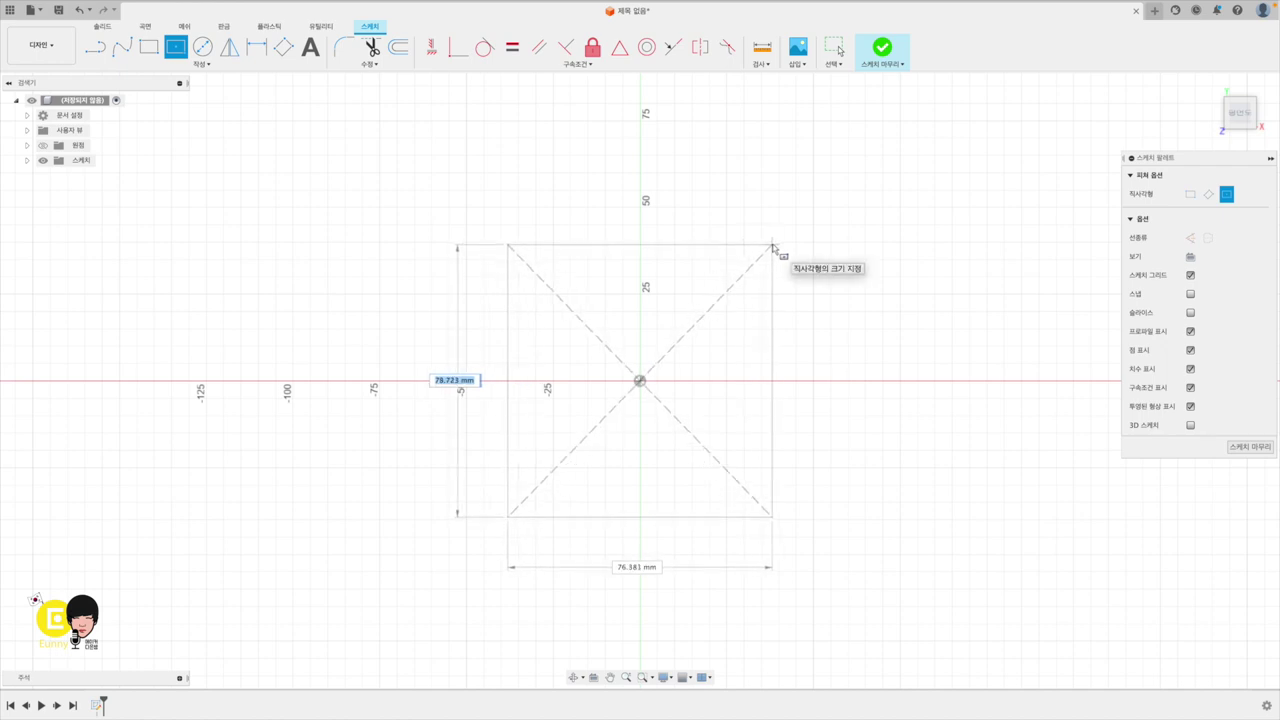
type("100")
key("Tab")
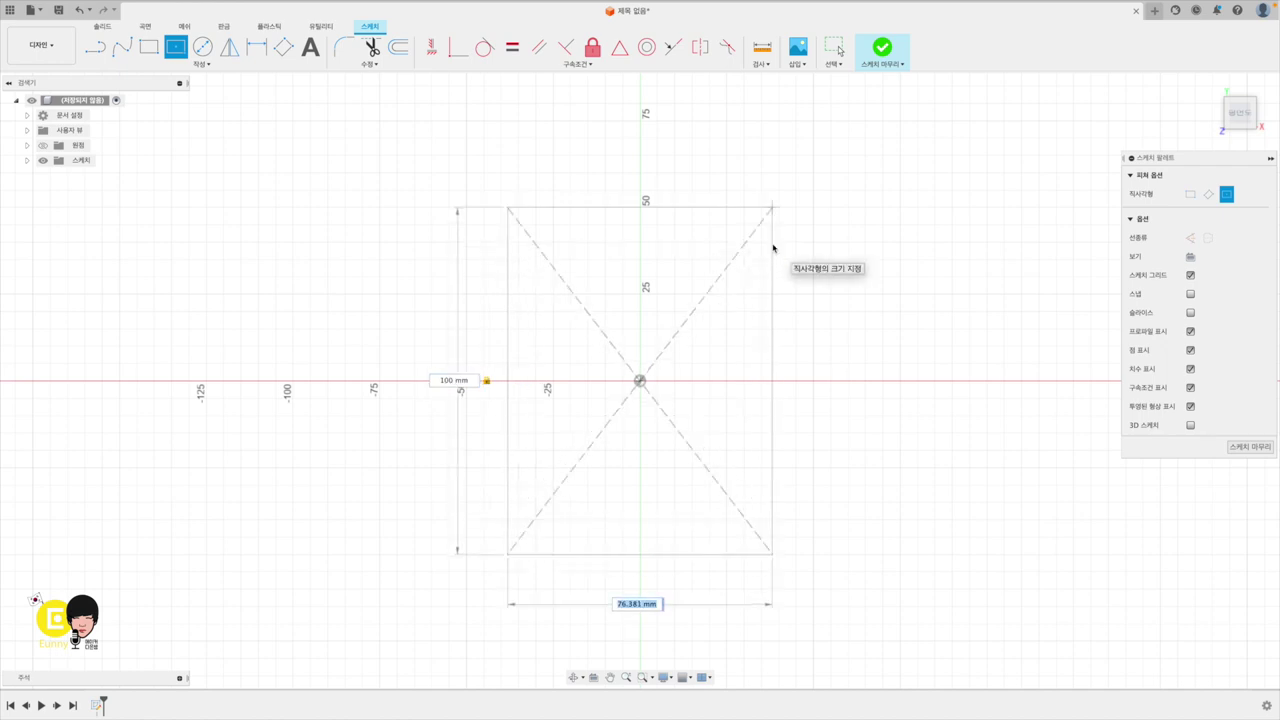
type("100")
key("Tab")
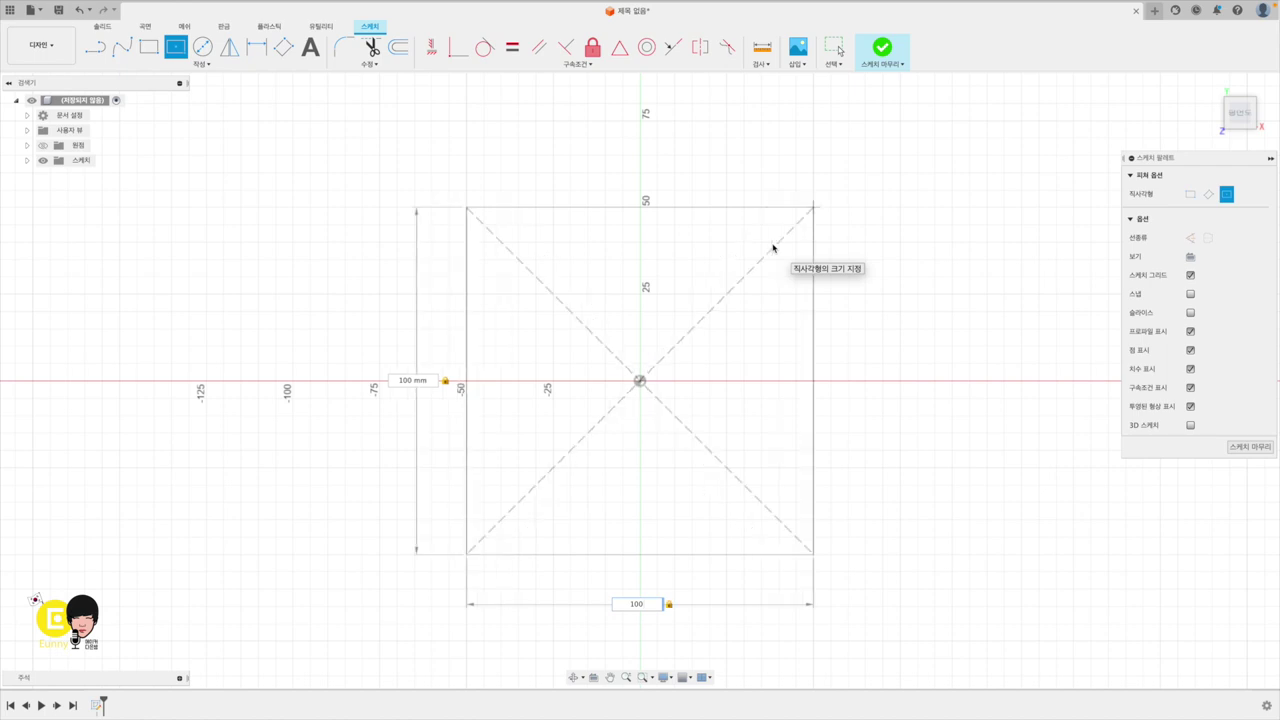
key("Return")
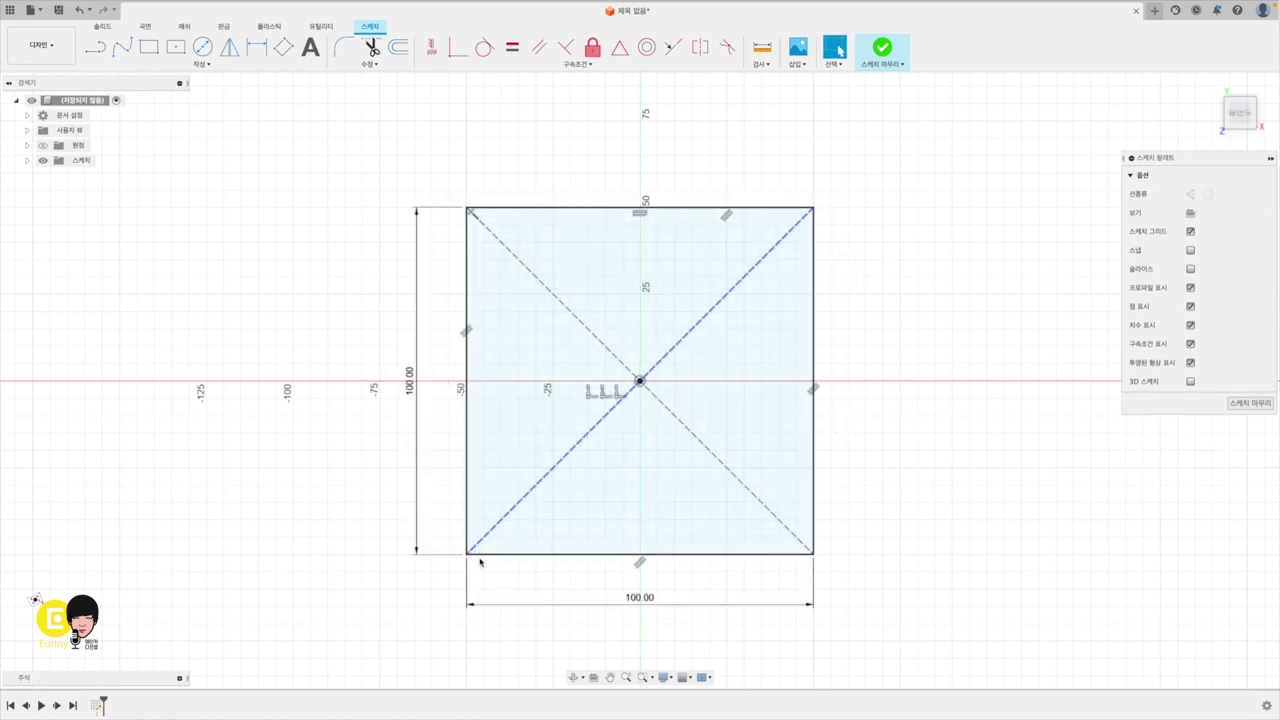
left_click(885, 50)
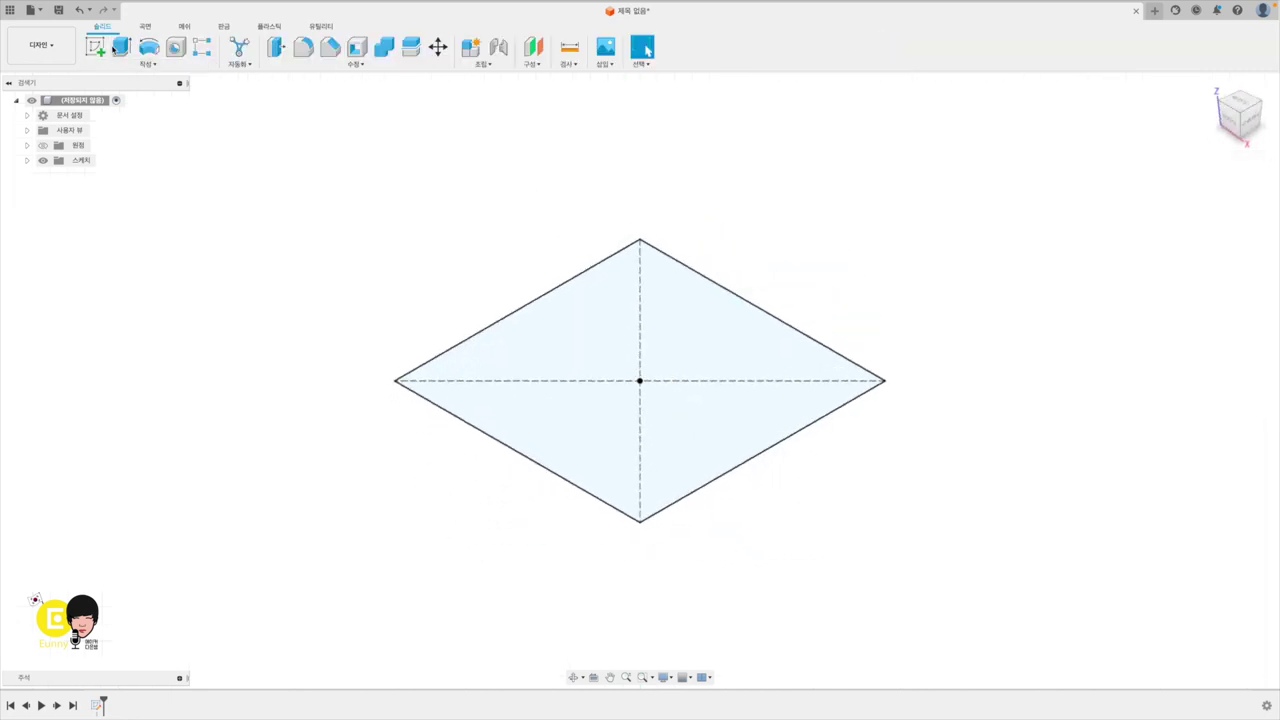
Step: Extrude the 100 mm square with Symmetric direction and a 50 mm distance
left_click(122, 47)
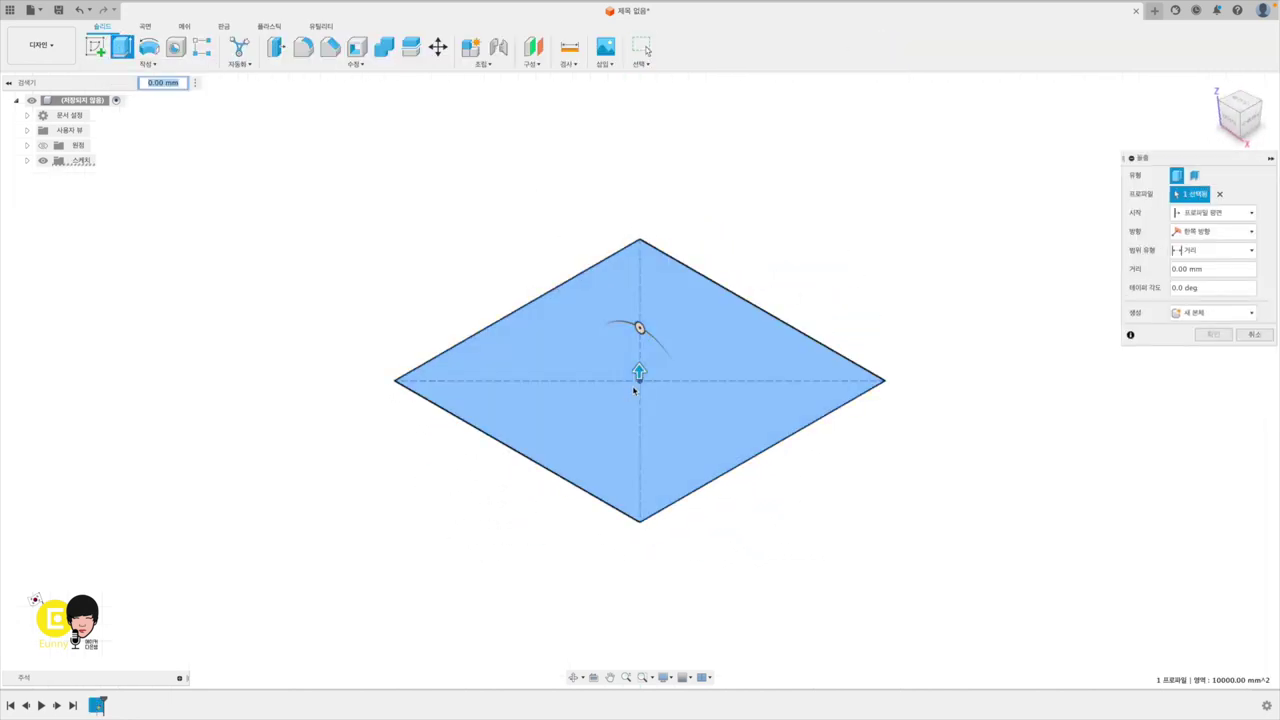
left_click(1201, 232)
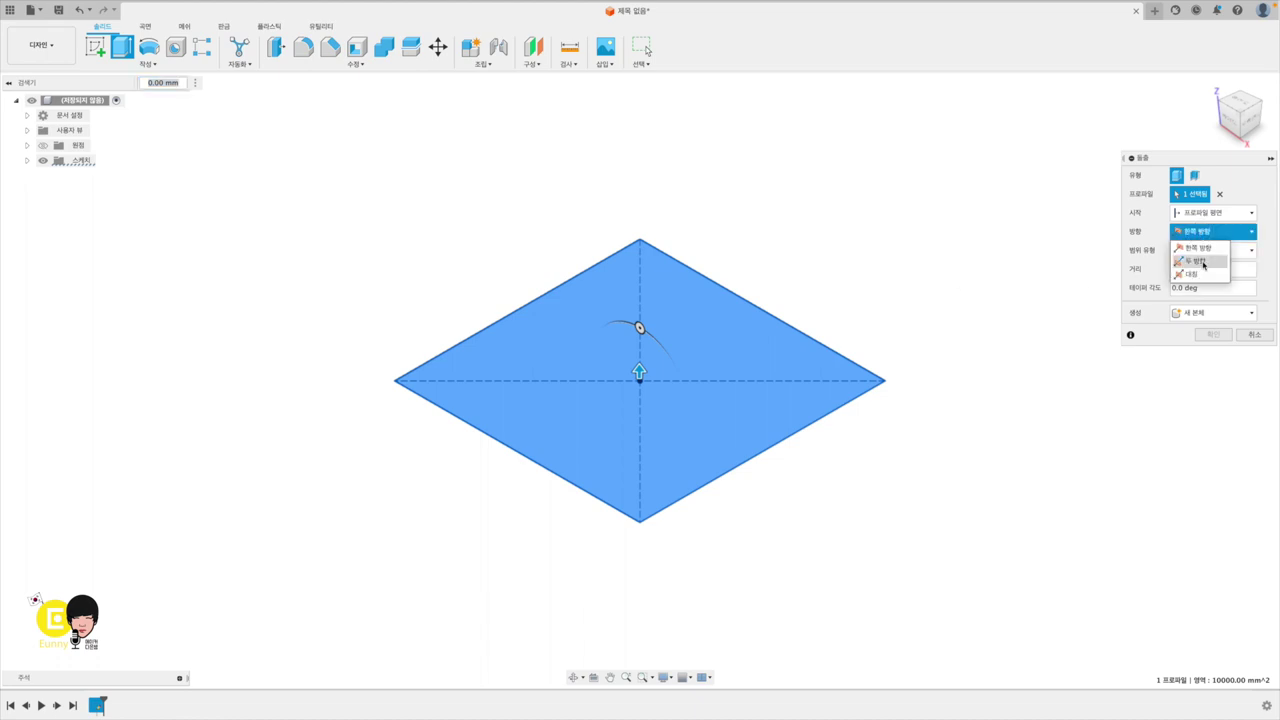
left_click(1195, 274)
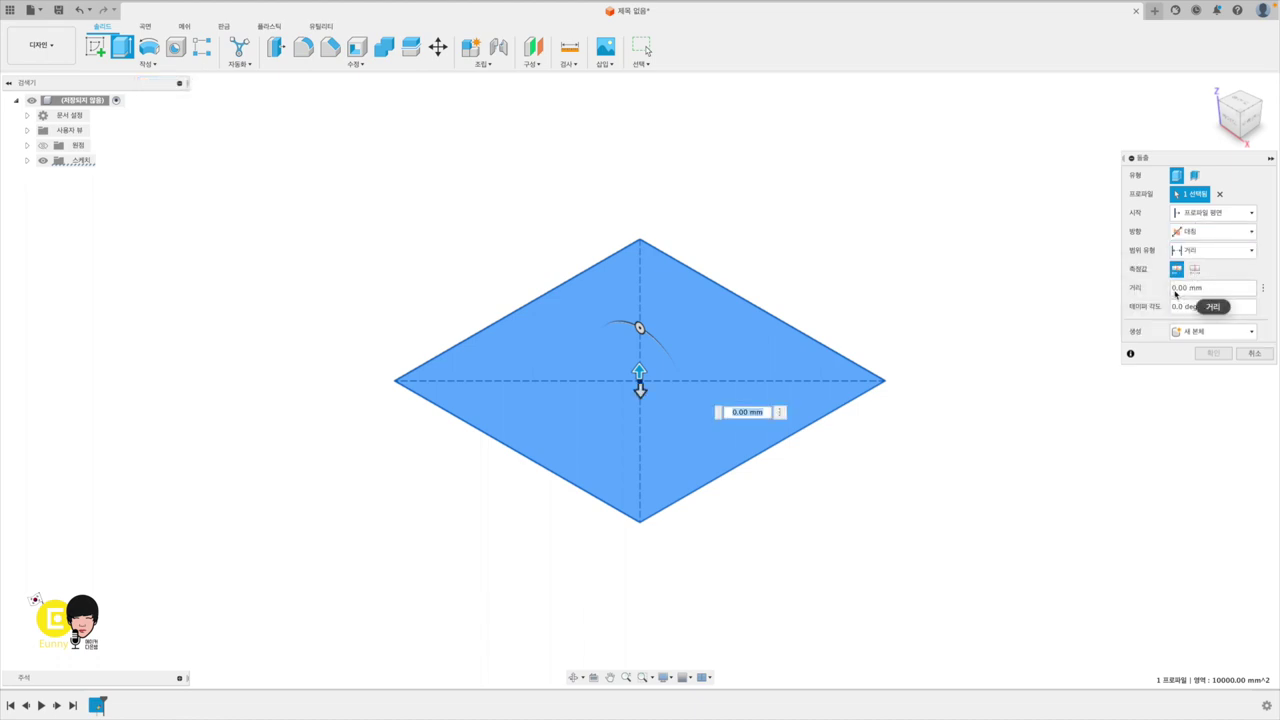
left_click(1175, 291)
type("50")
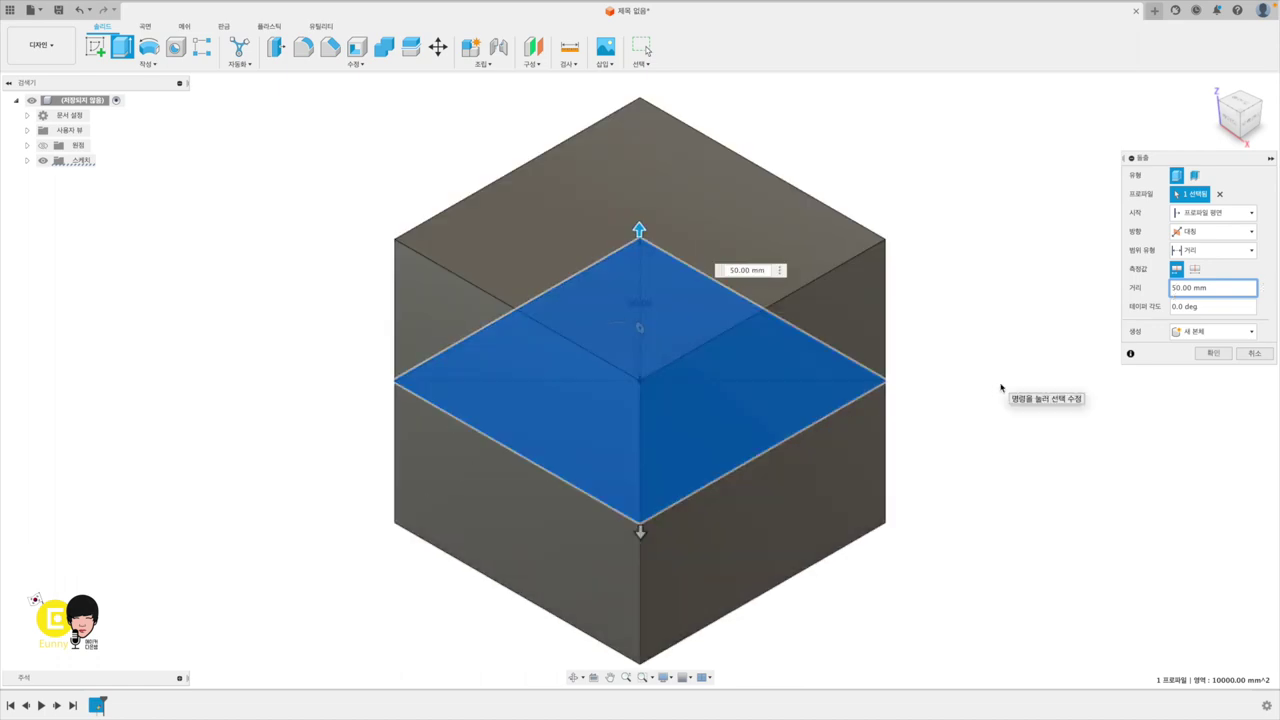
key("F6")
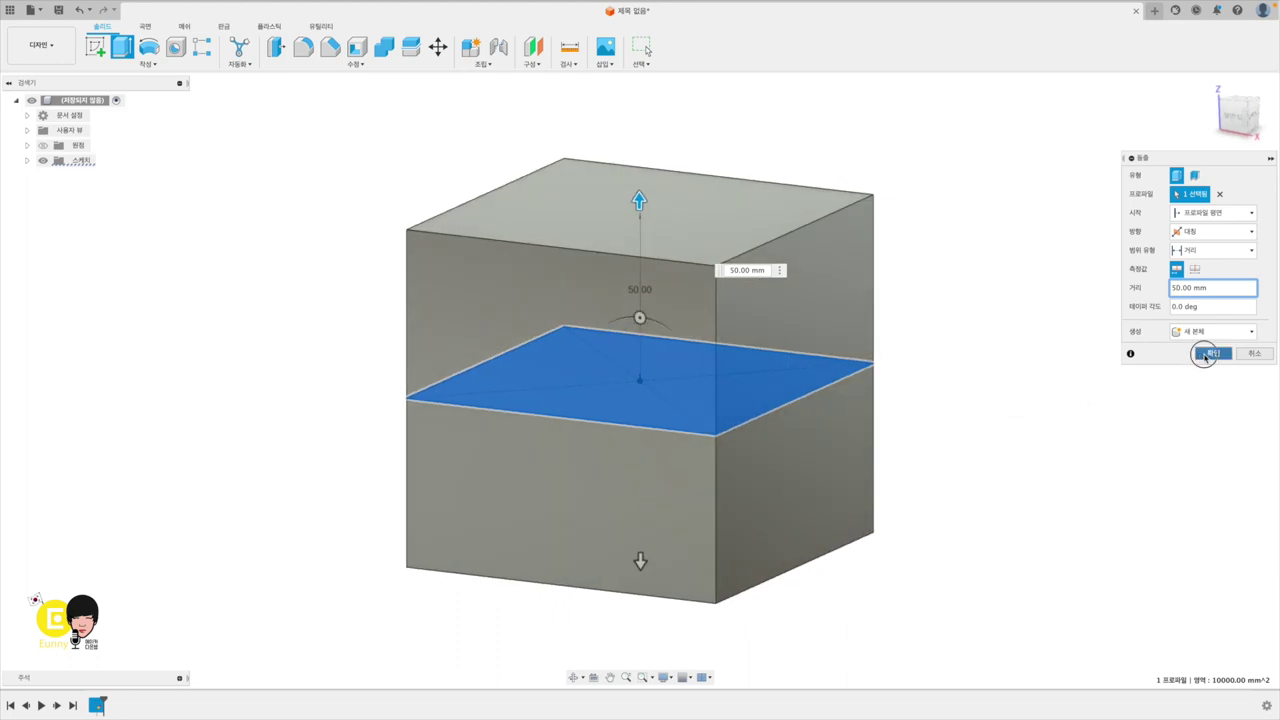
left_click(1207, 355)
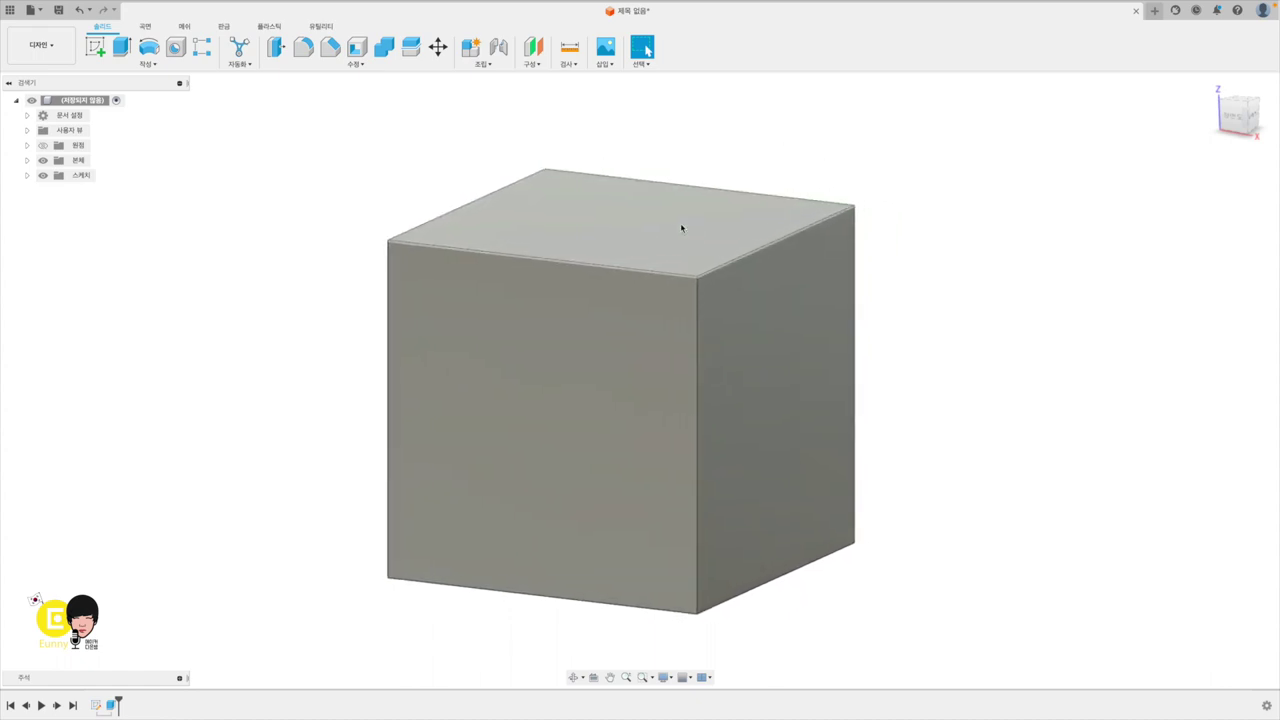
Step: Sketch a 20 × 20 mm center rectangle at the top face's origin and finish the sketch
left_click(96, 47)
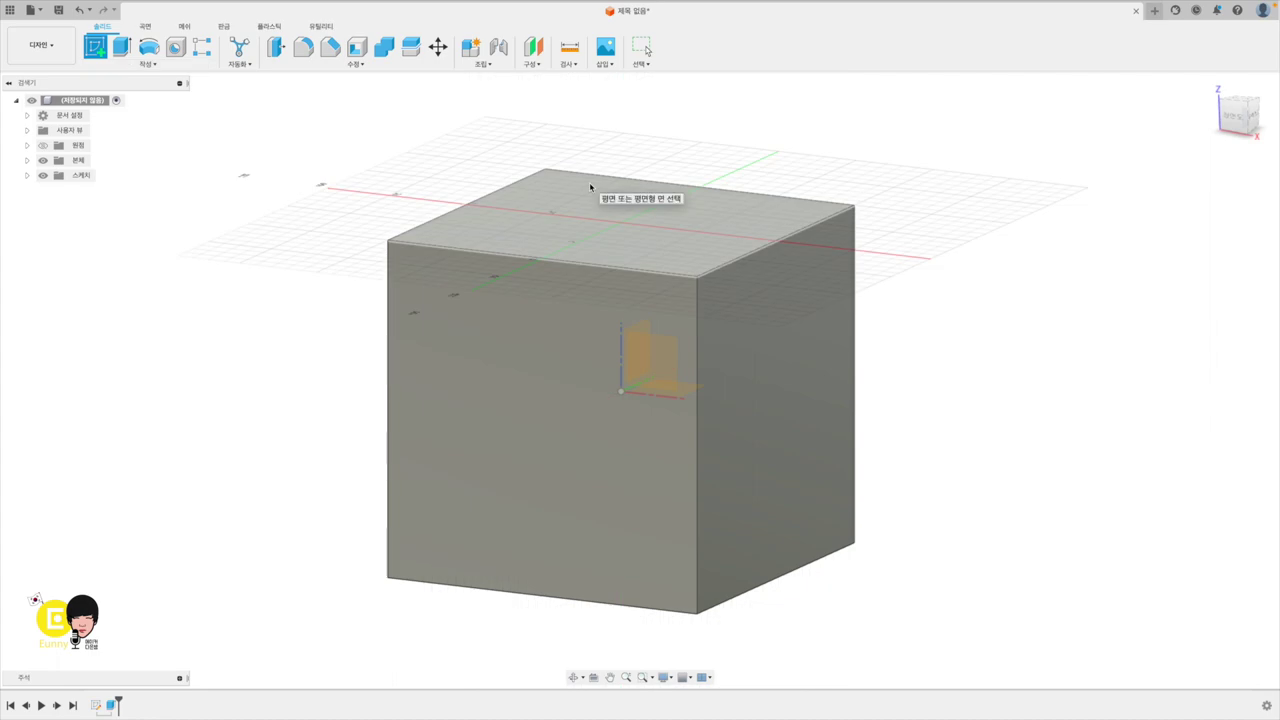
left_click(633, 236)
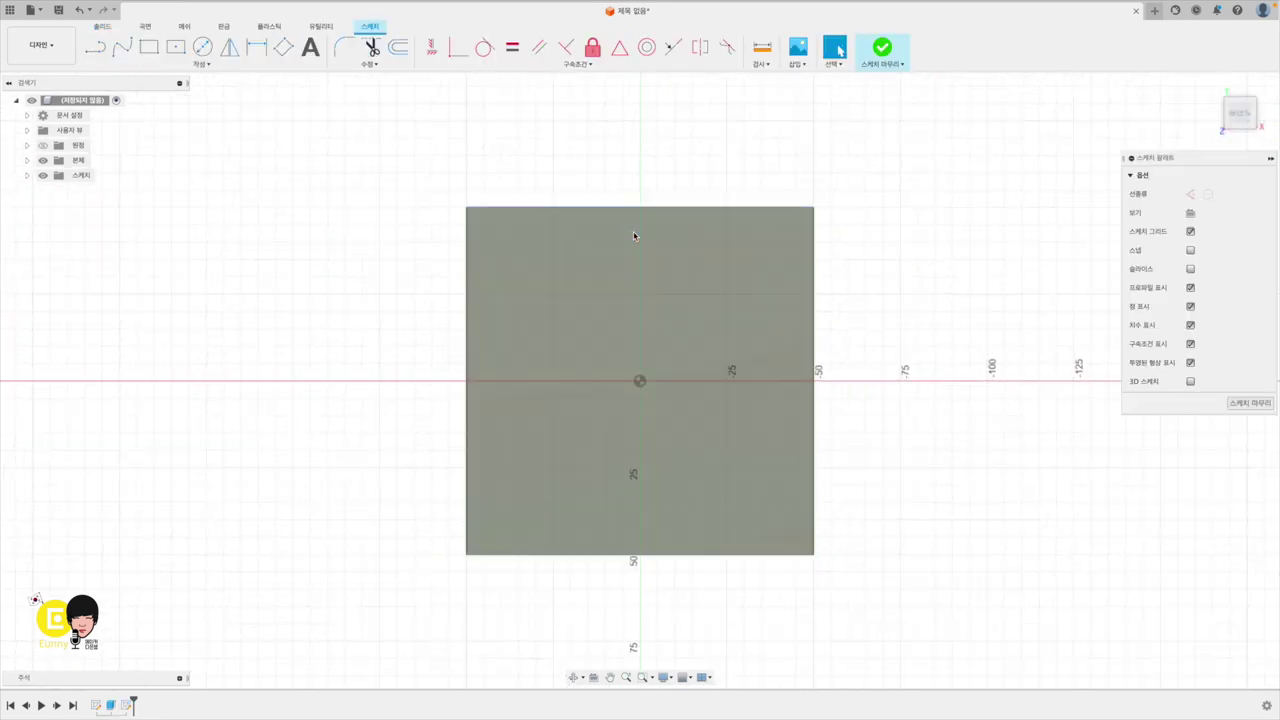
left_click(175, 47)
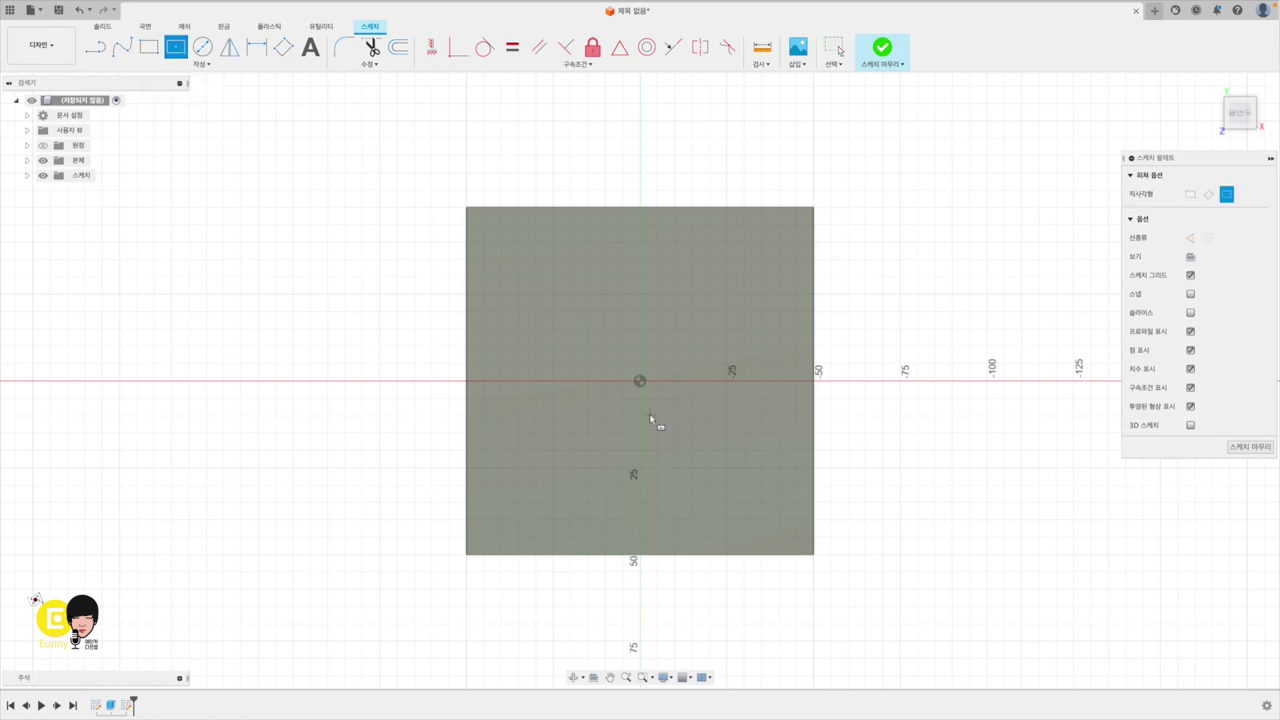
left_click(640, 381)
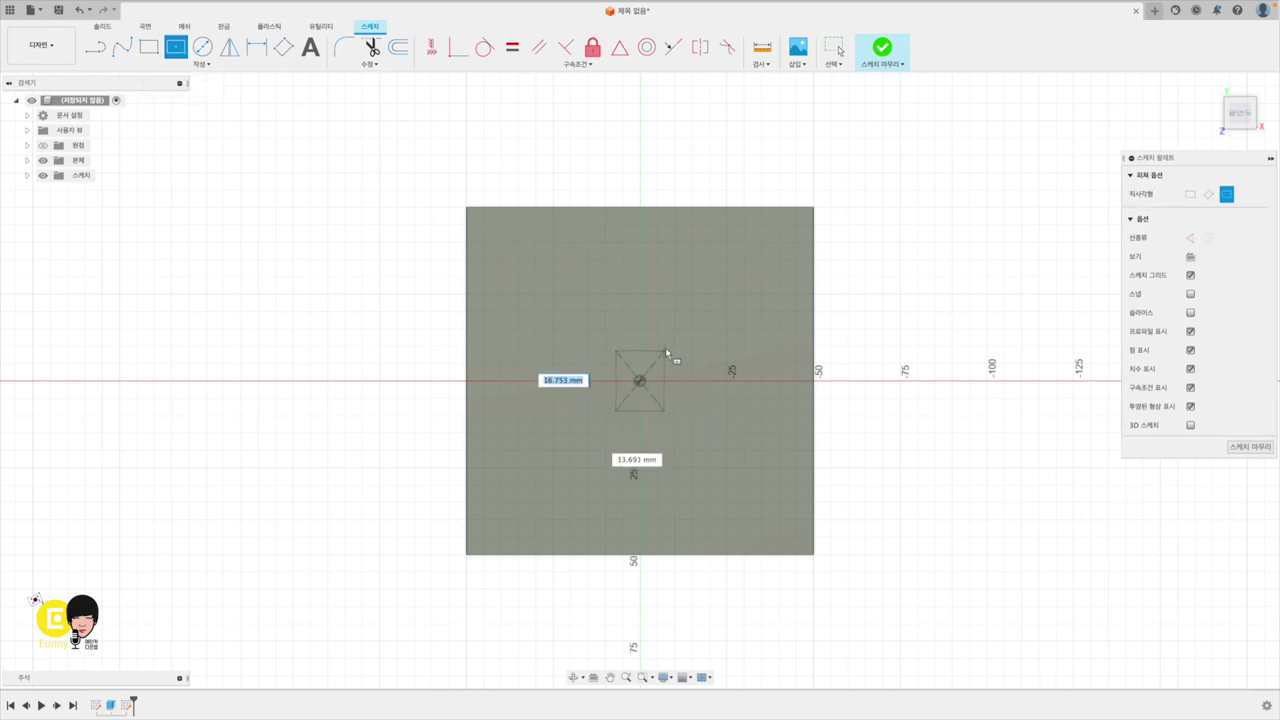
type("20")
key("Tab")
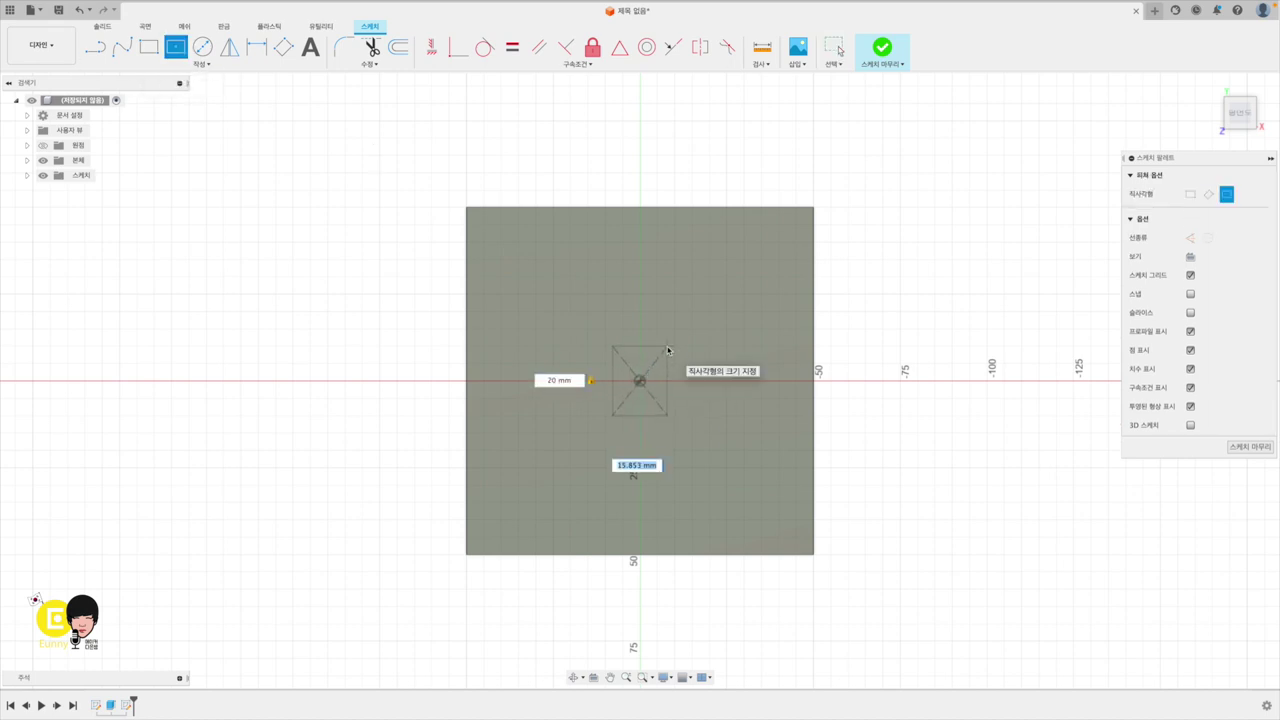
type("20")
key("Return")
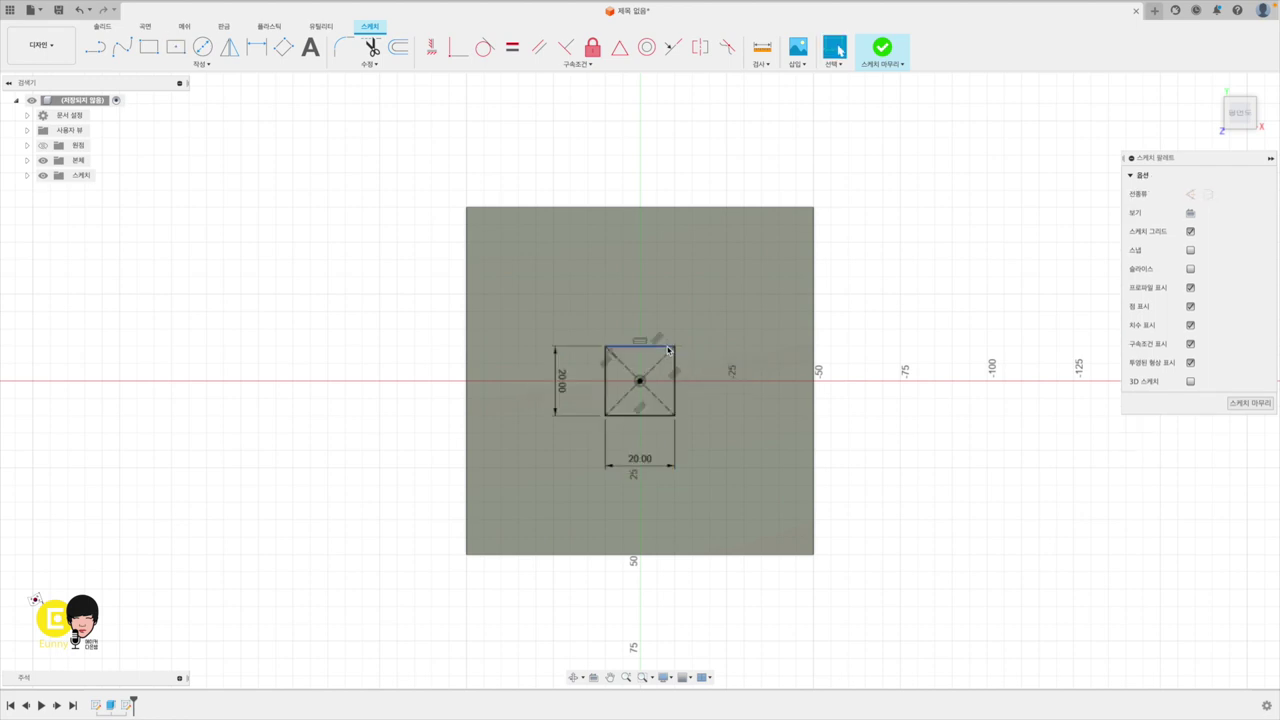
left_click(882, 47)
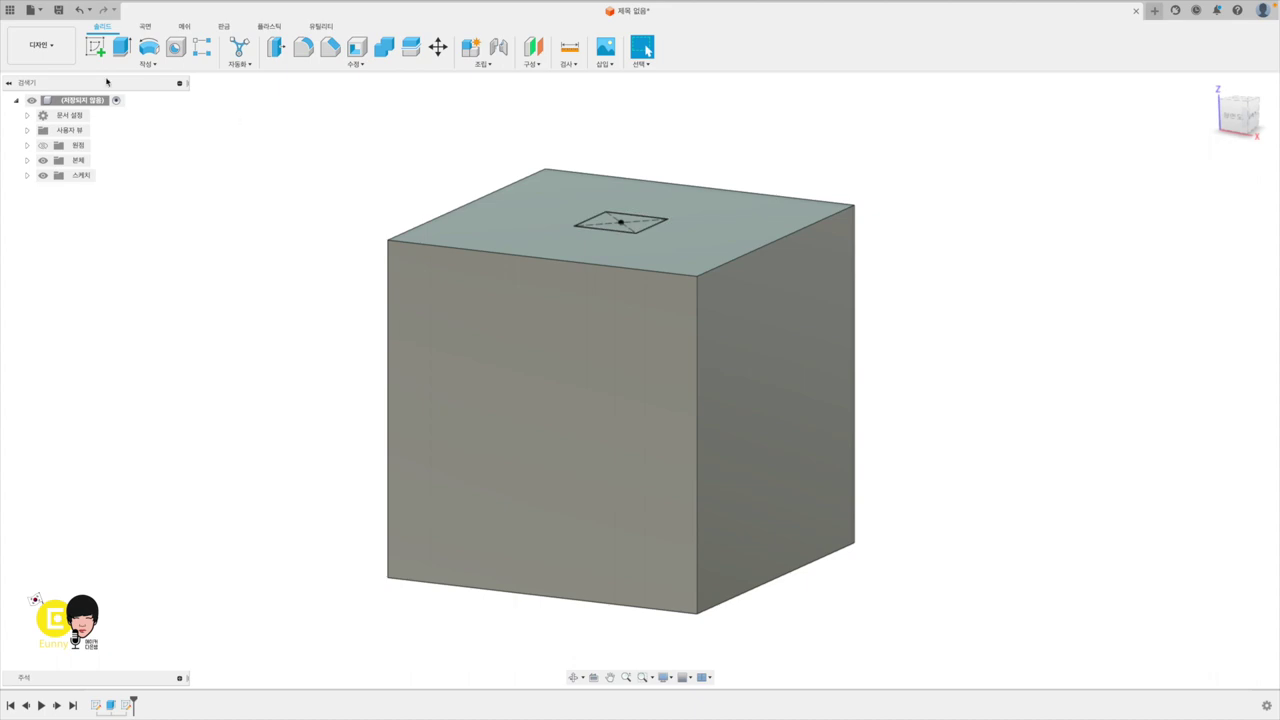
Step: Extrude the 20 mm square downward as a cut to form a shallow top pocket
key("e")
left_click(612, 220)
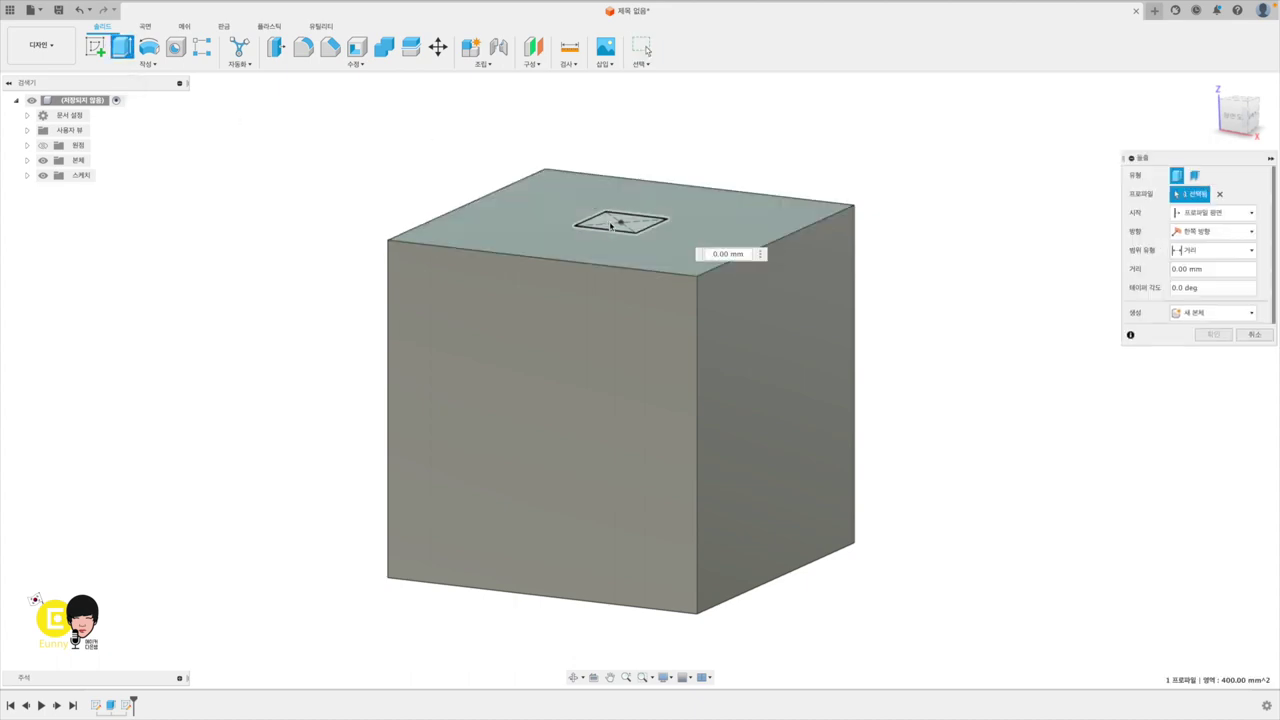
left_click_drag(620, 213, 621, 232)
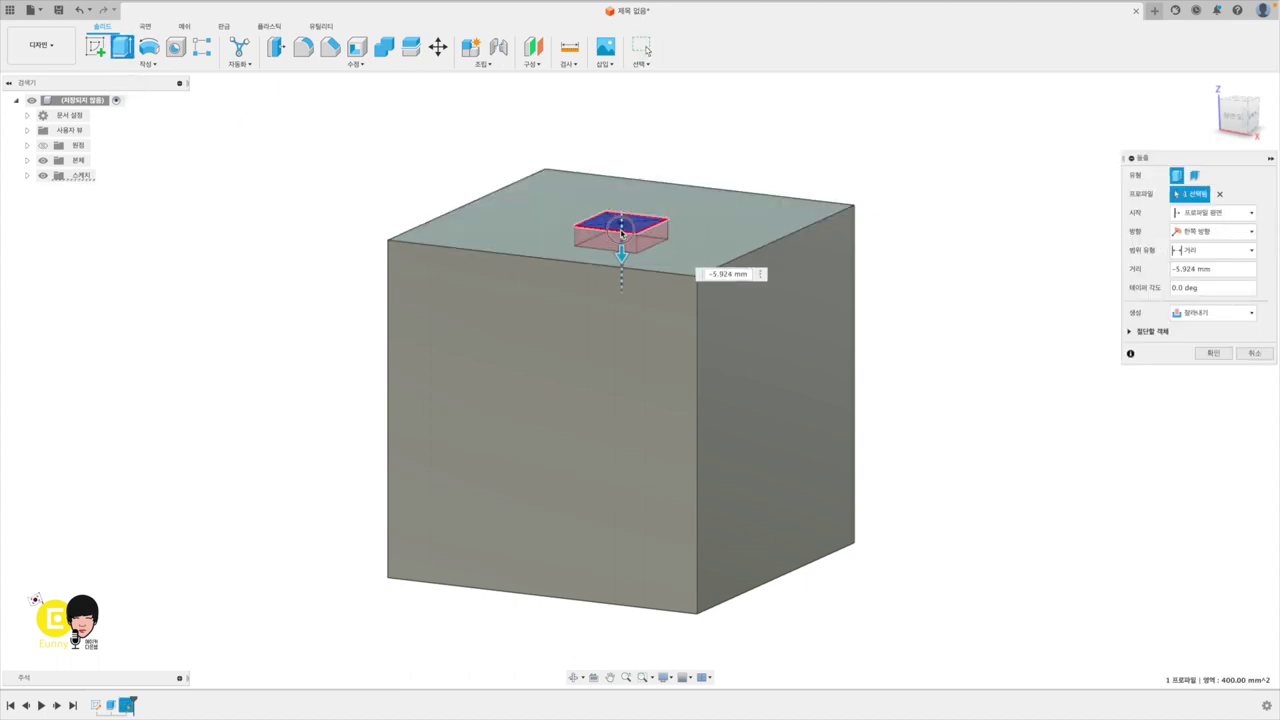
key("Return")
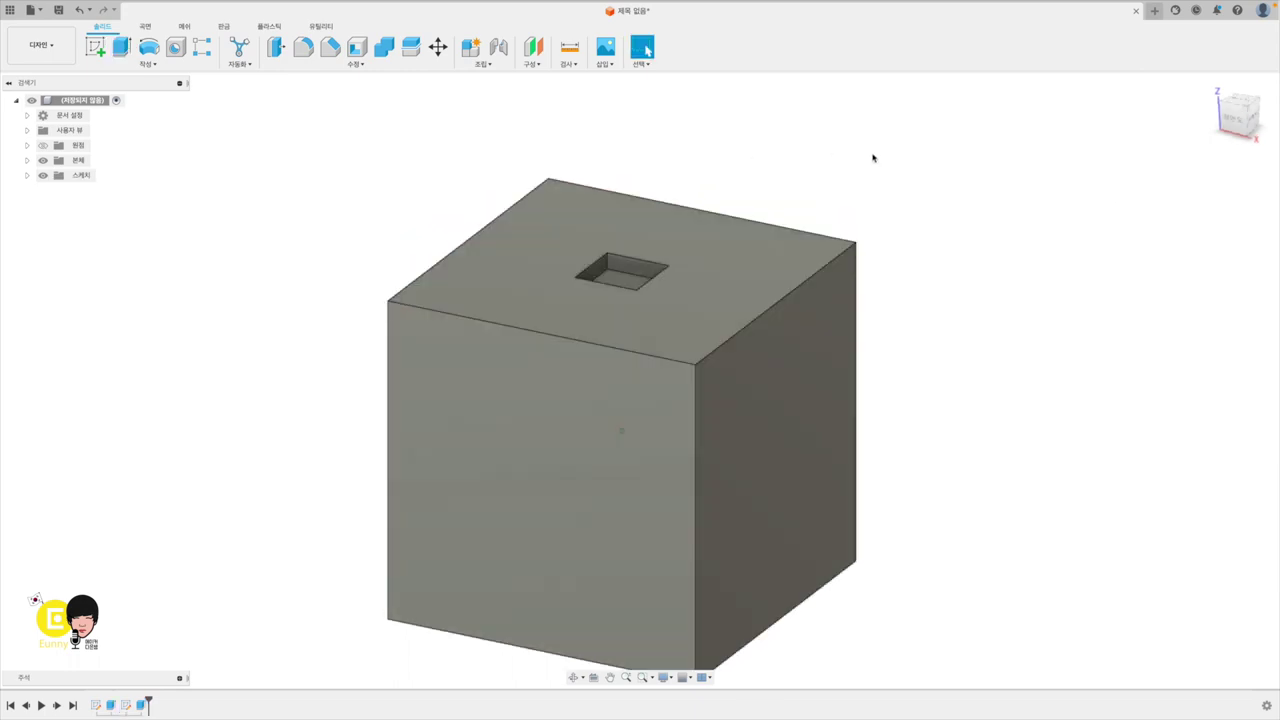
Step: Orbit to the cube's underside and select the bottom face for a new sketch
middle_click_drag(873, 158, 873, 158, "shift")
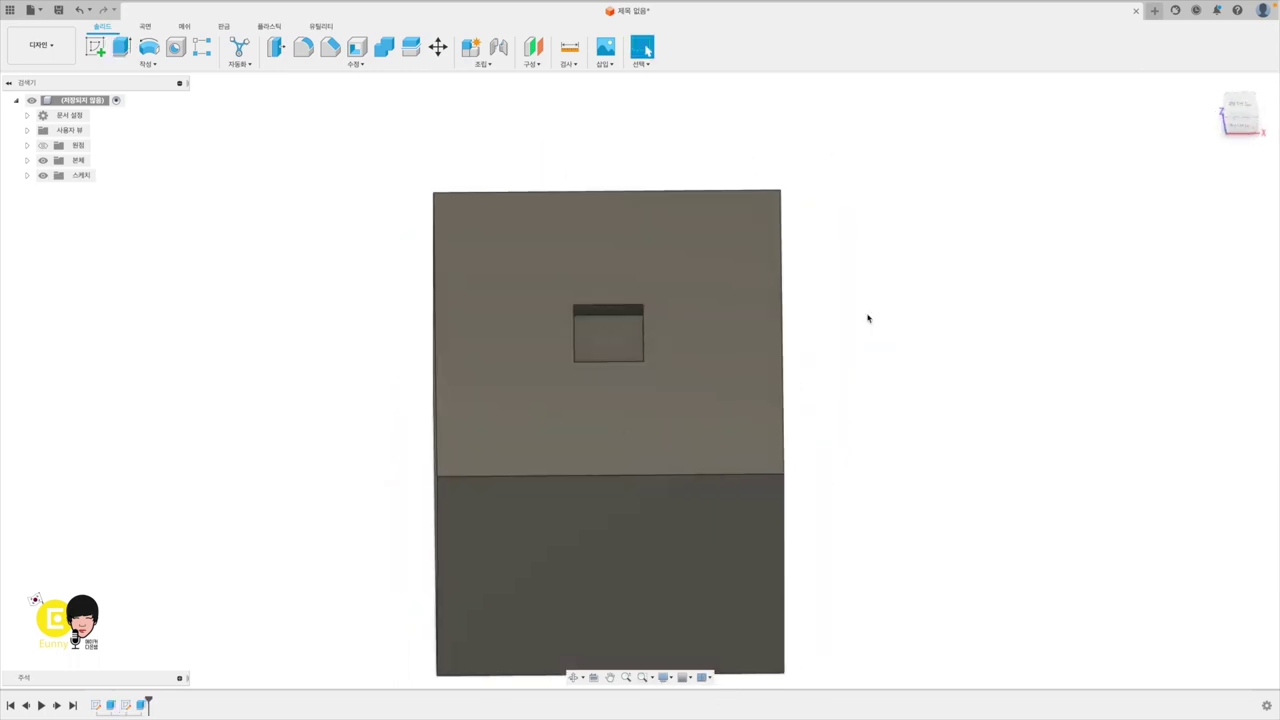
middle_click_drag(868, 318, 638, 403, "shift")
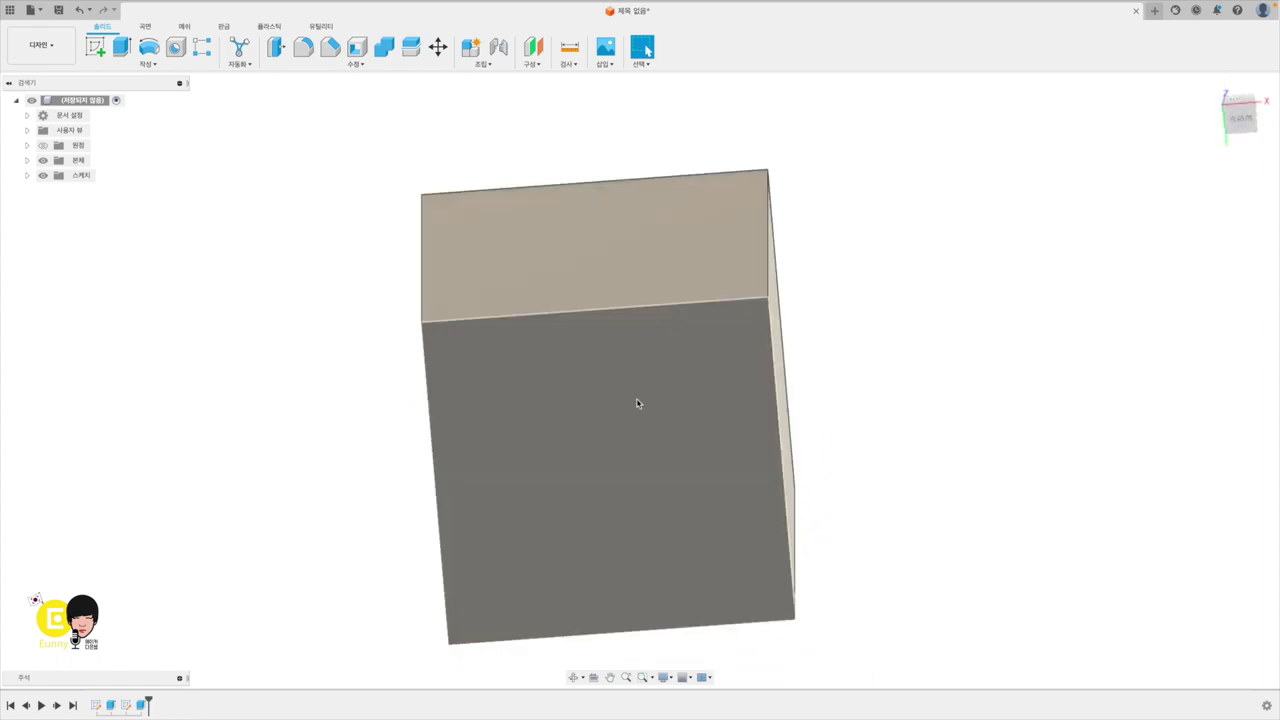
left_click(638, 403)
Step: Sketch a 60 × 60 mm center rectangle at the origin on the bottom face
left_click(96, 47)
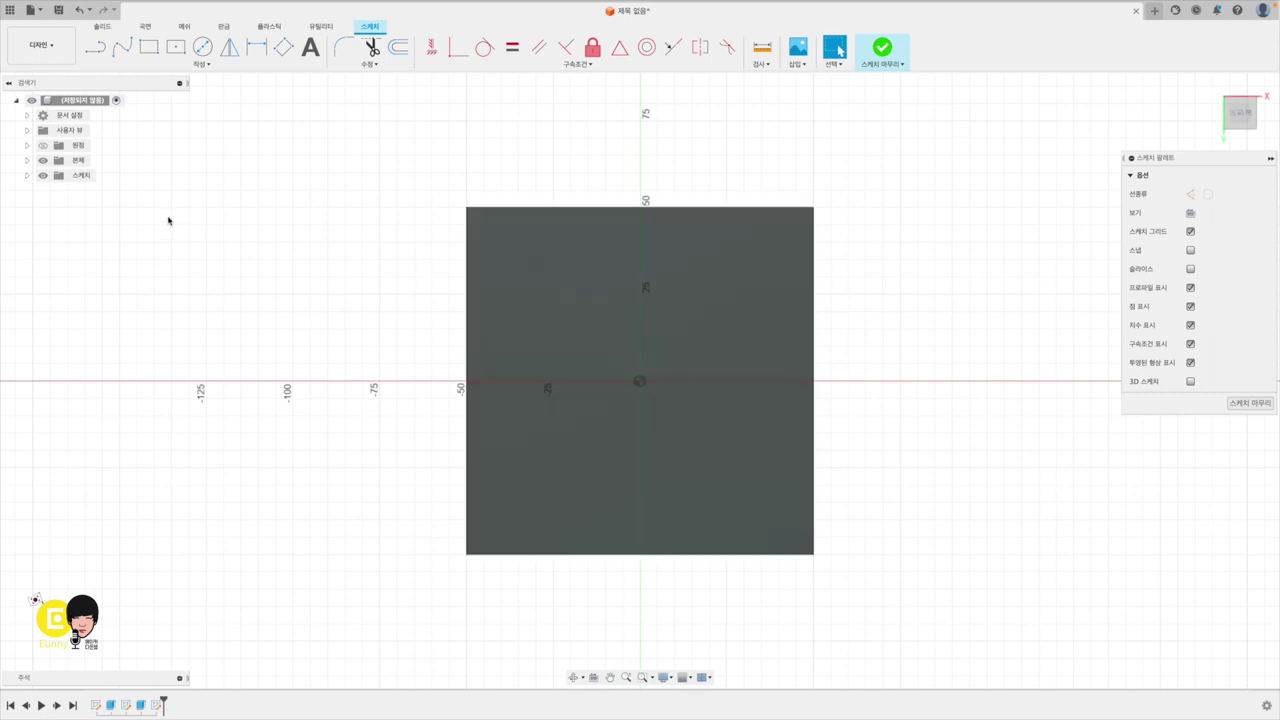
left_click(175, 47)
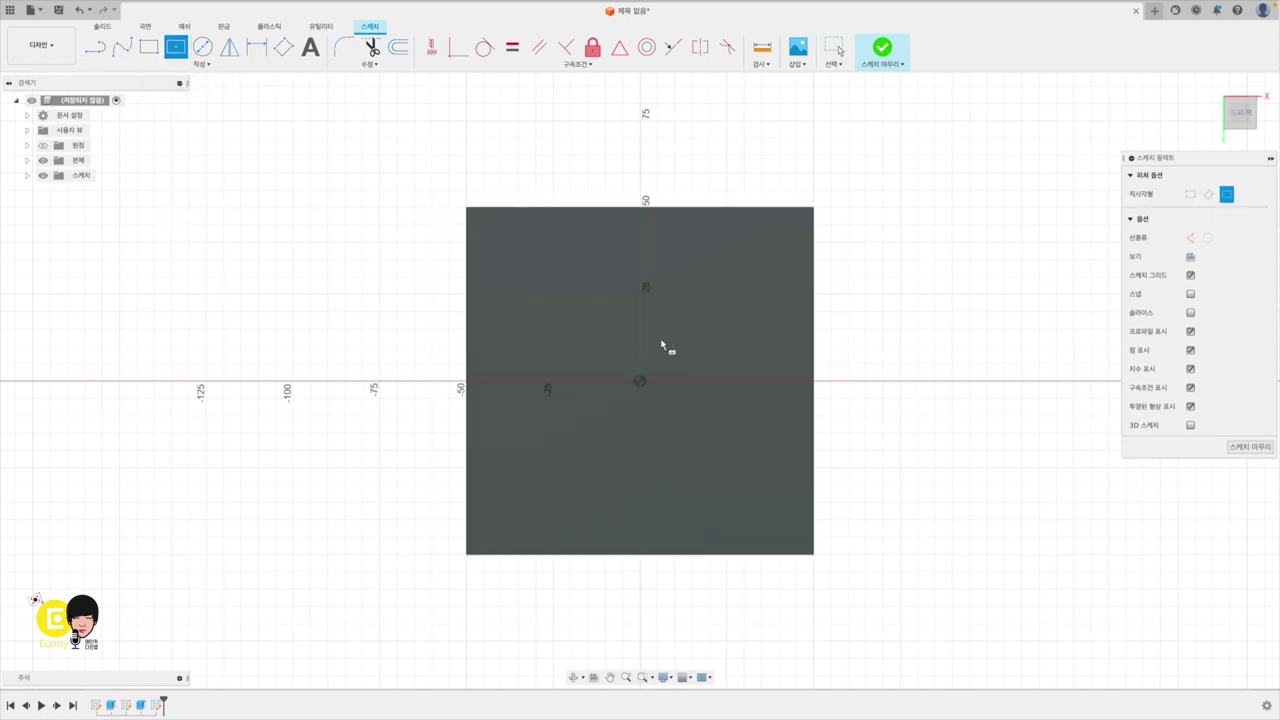
left_click(641, 387)
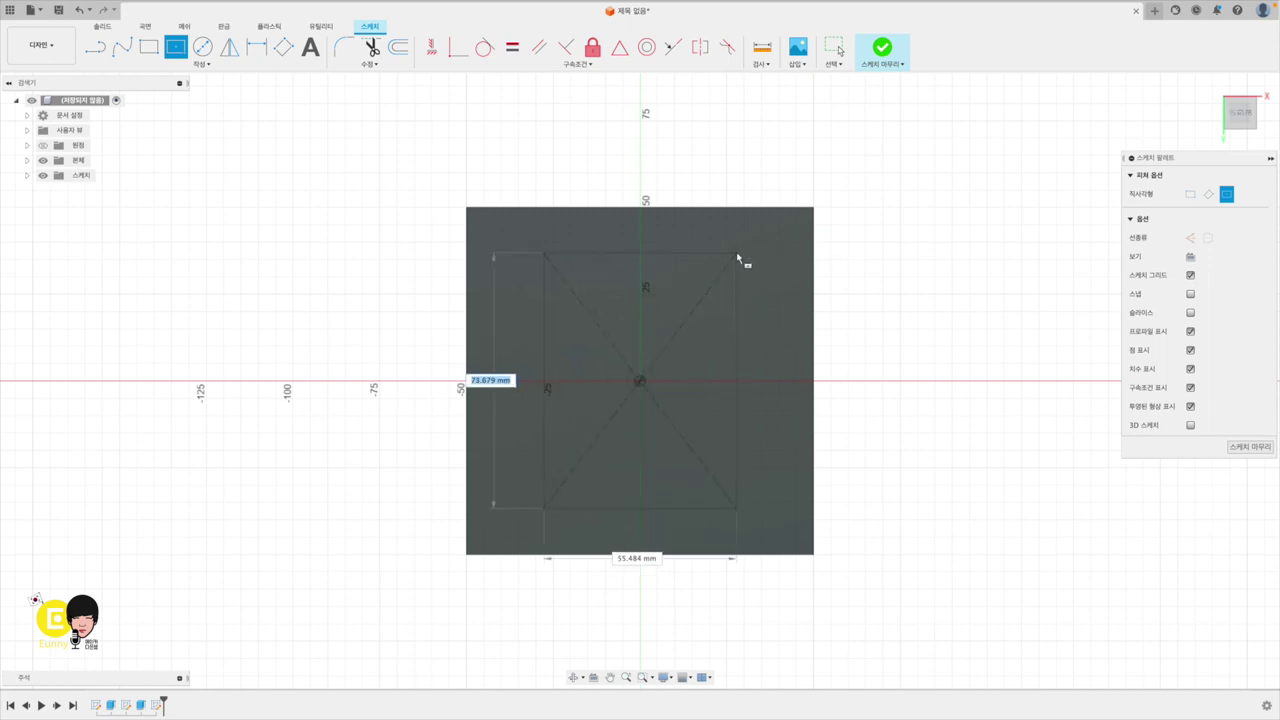
type("60")
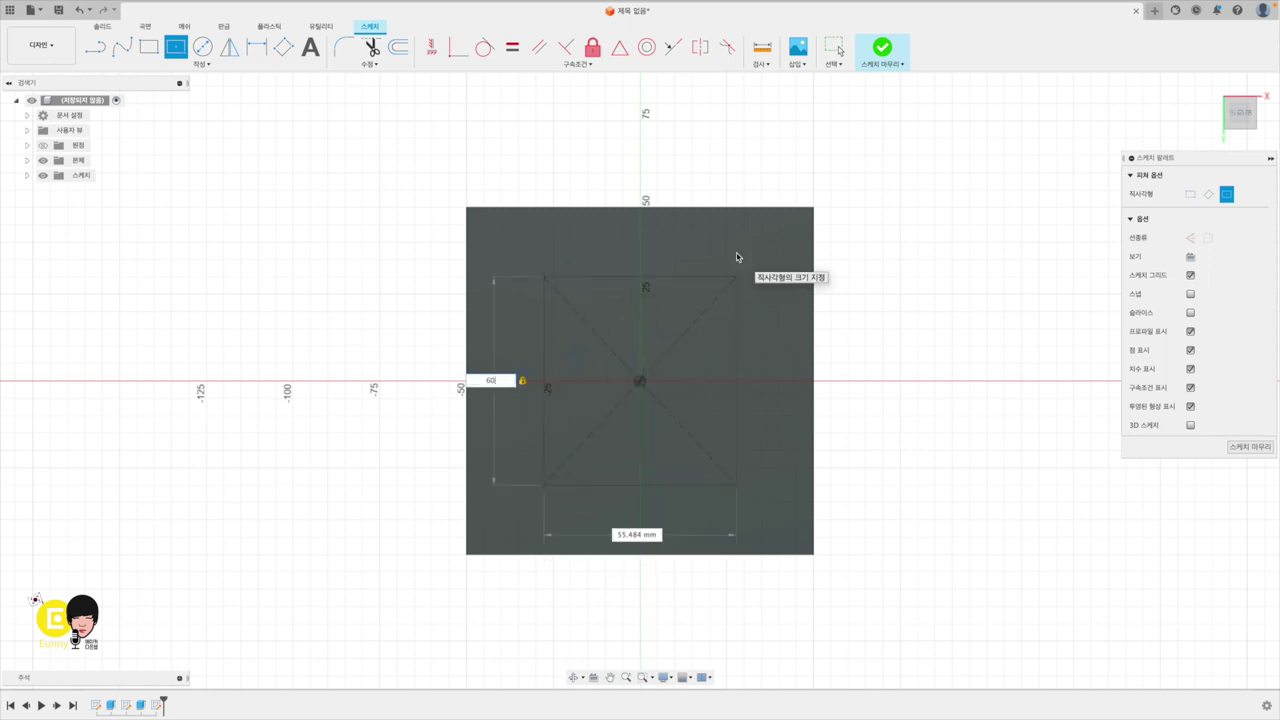
key("Tab")
type("6")
type("0")
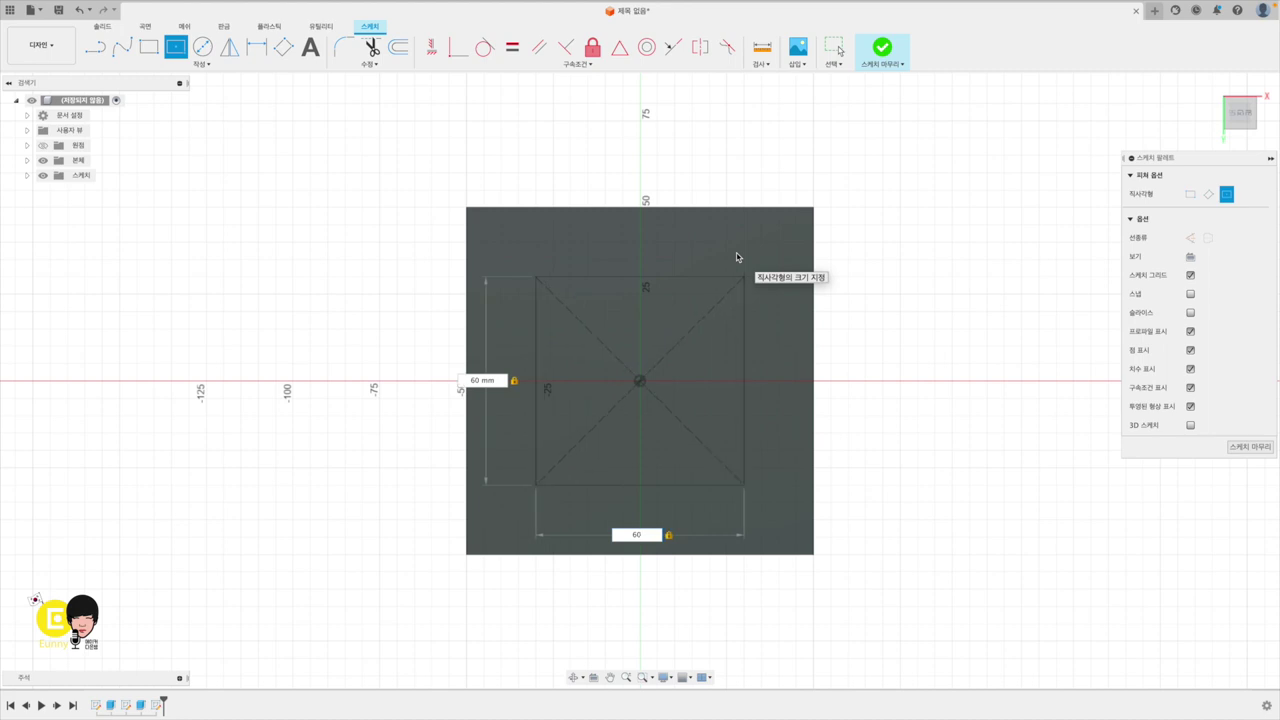
key("Return")
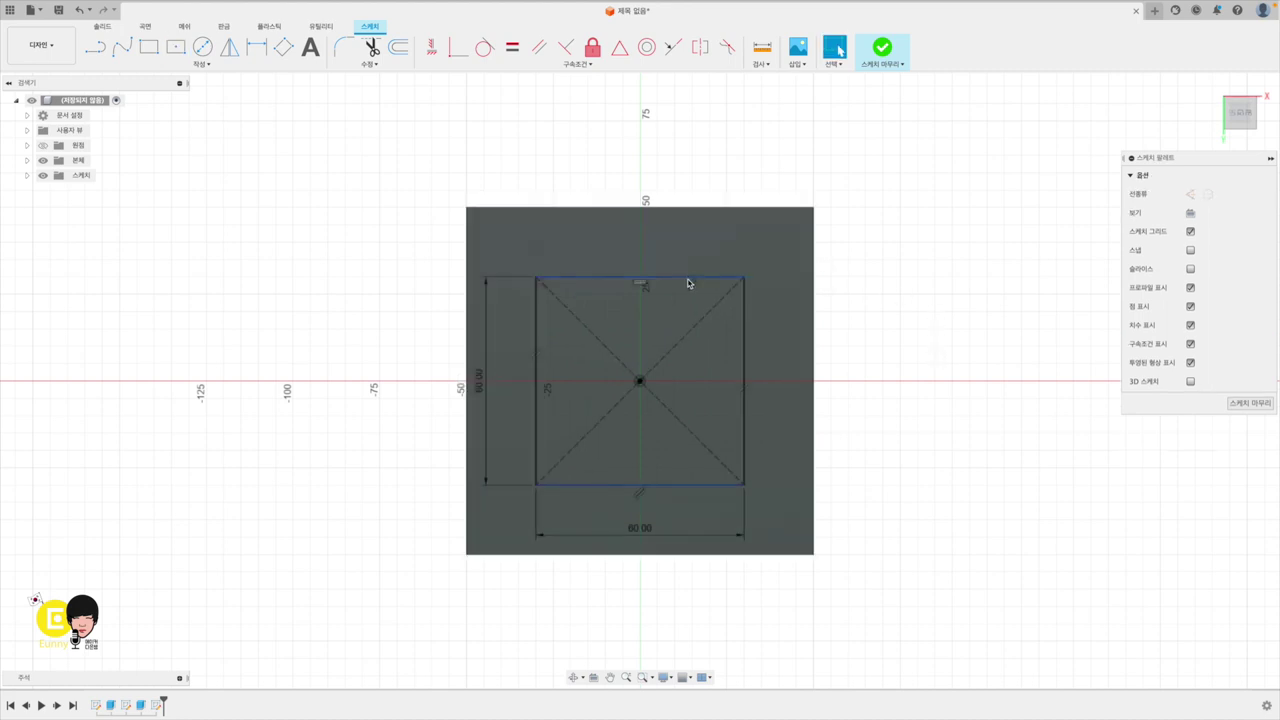
Step: Convert all four edges of the 60 mm square into construction lines
left_click(690, 278)
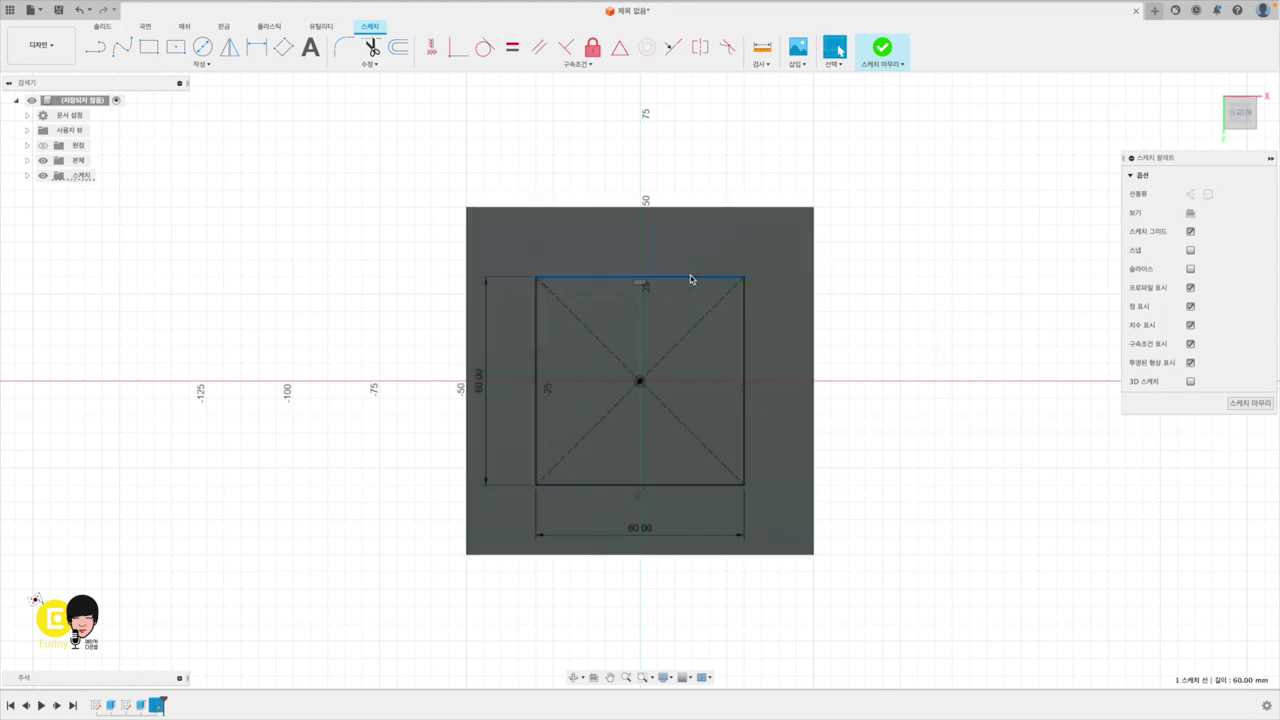
left_click(1190, 194)
left_click(744, 310)
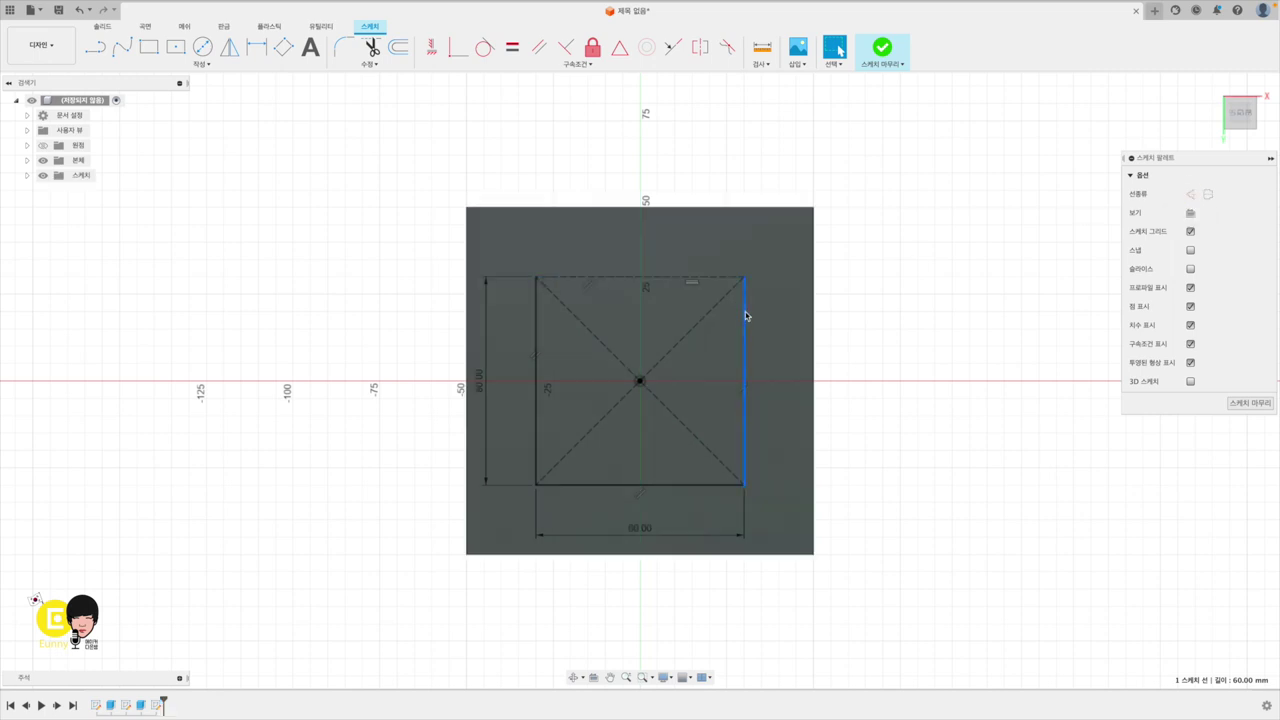
left_click(1190, 194)
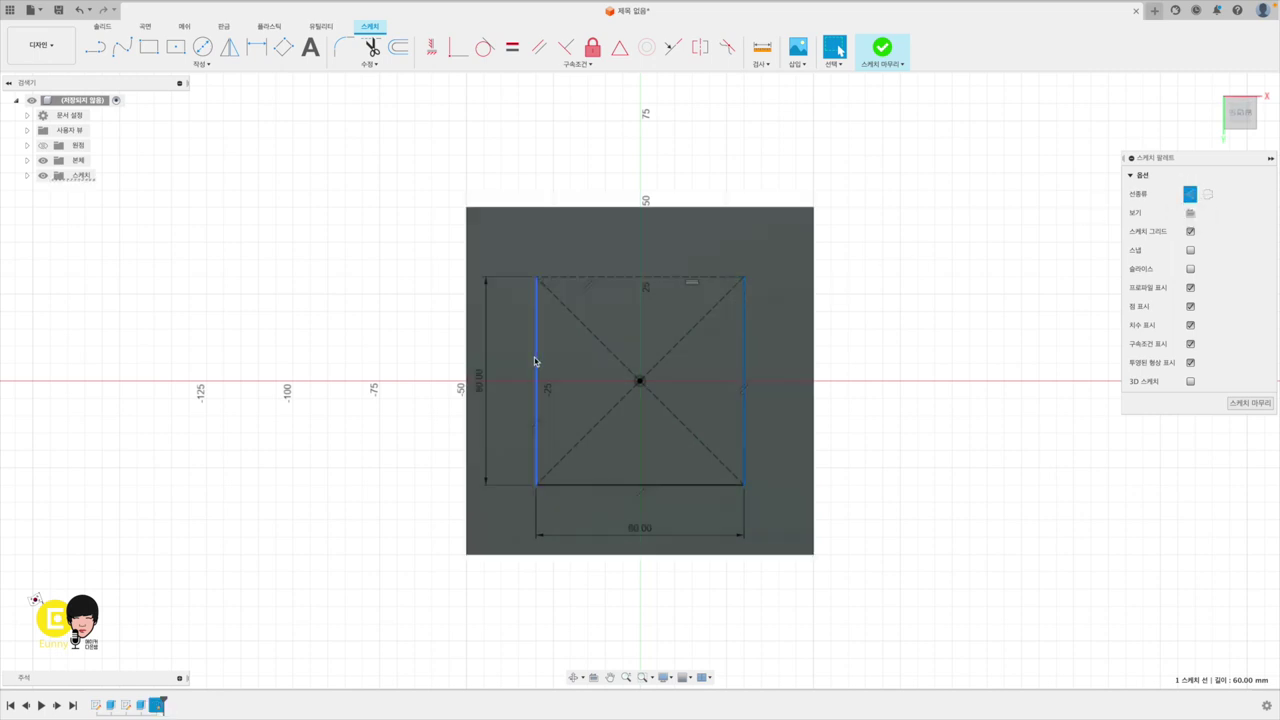
left_click(536, 361)
left_click(1190, 194)
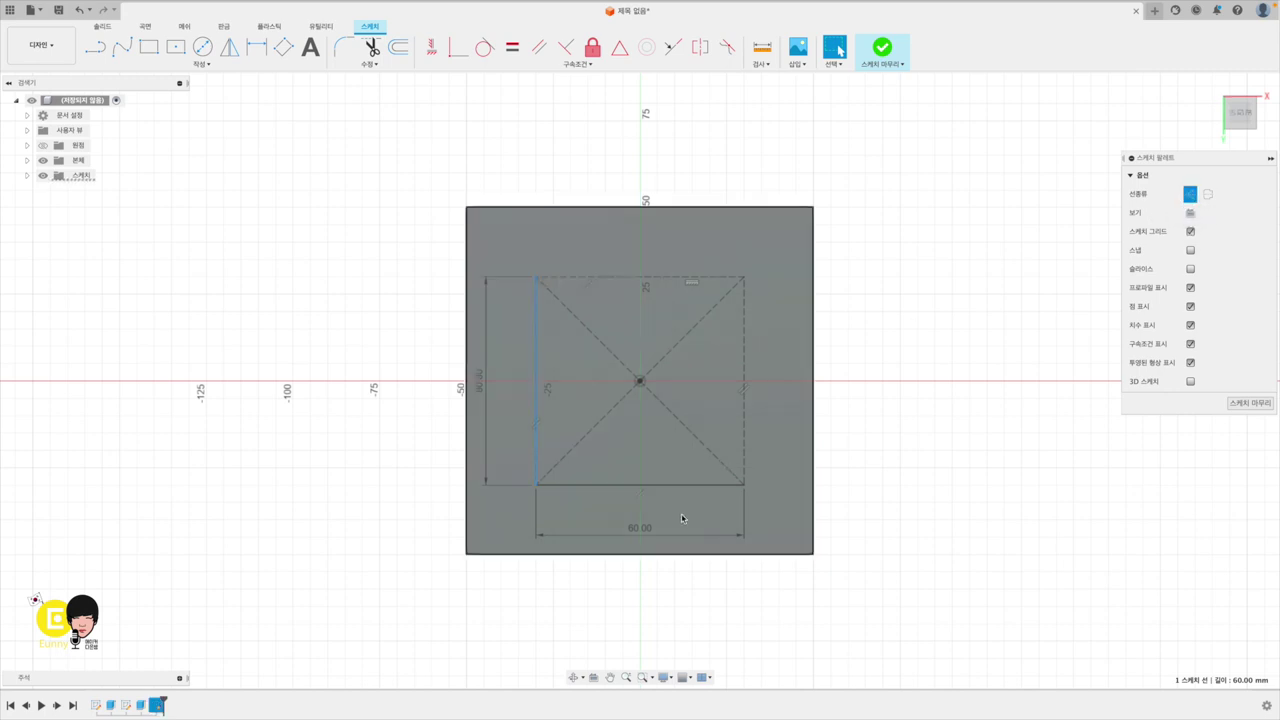
left_click(686, 485)
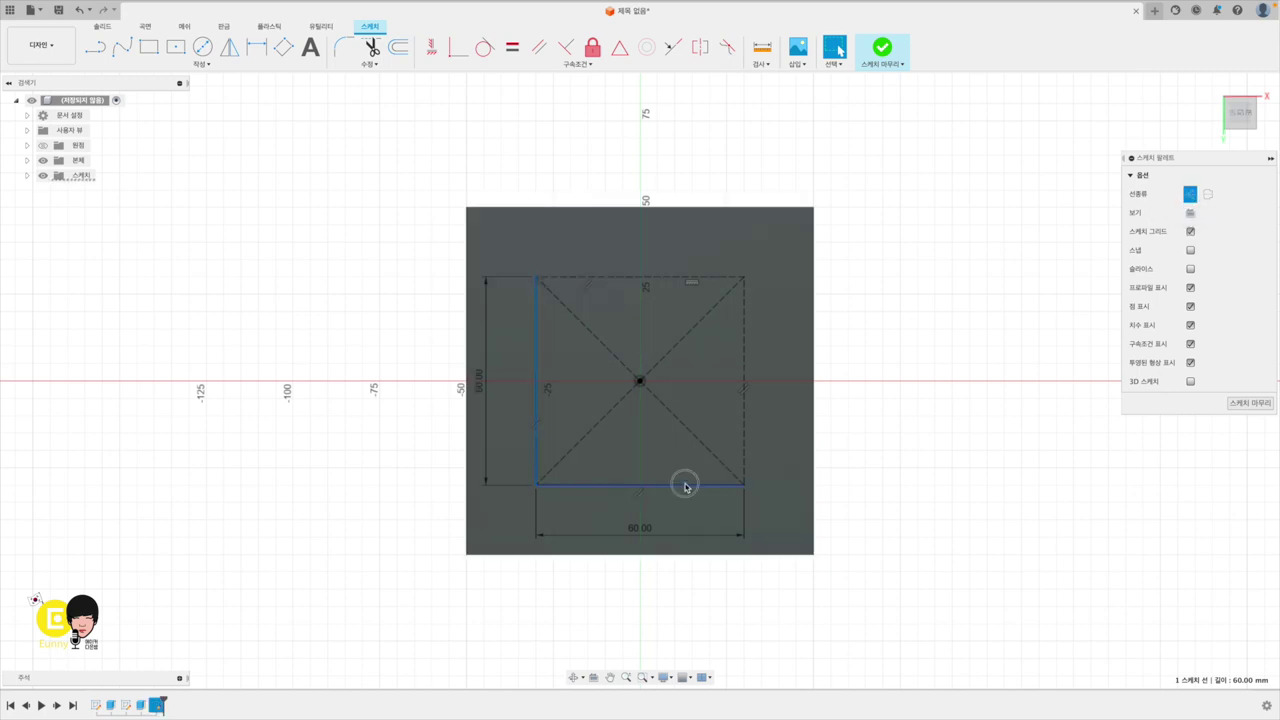
left_click(1190, 196)
left_click(1190, 196)
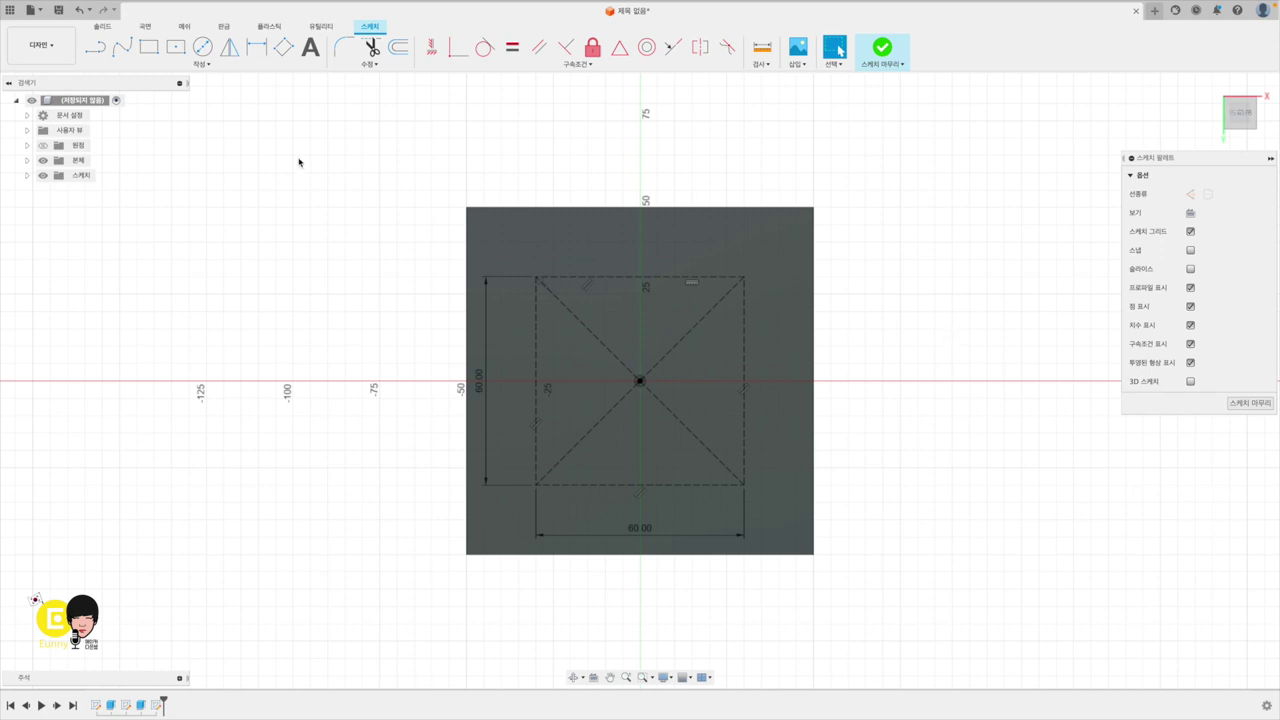
Step: Draw 20 × 20 mm squares centred on the construction square's top-left and top-right corners
left_click(176, 48)
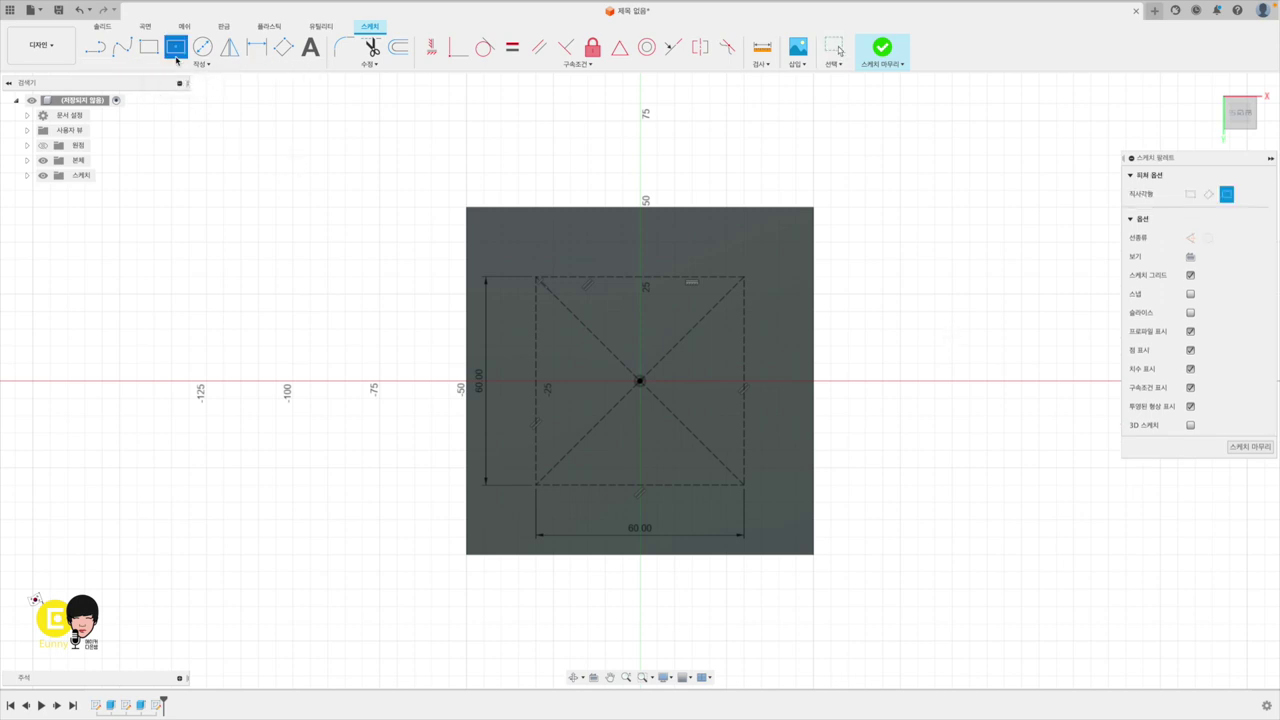
left_click(537, 279)
type("2")
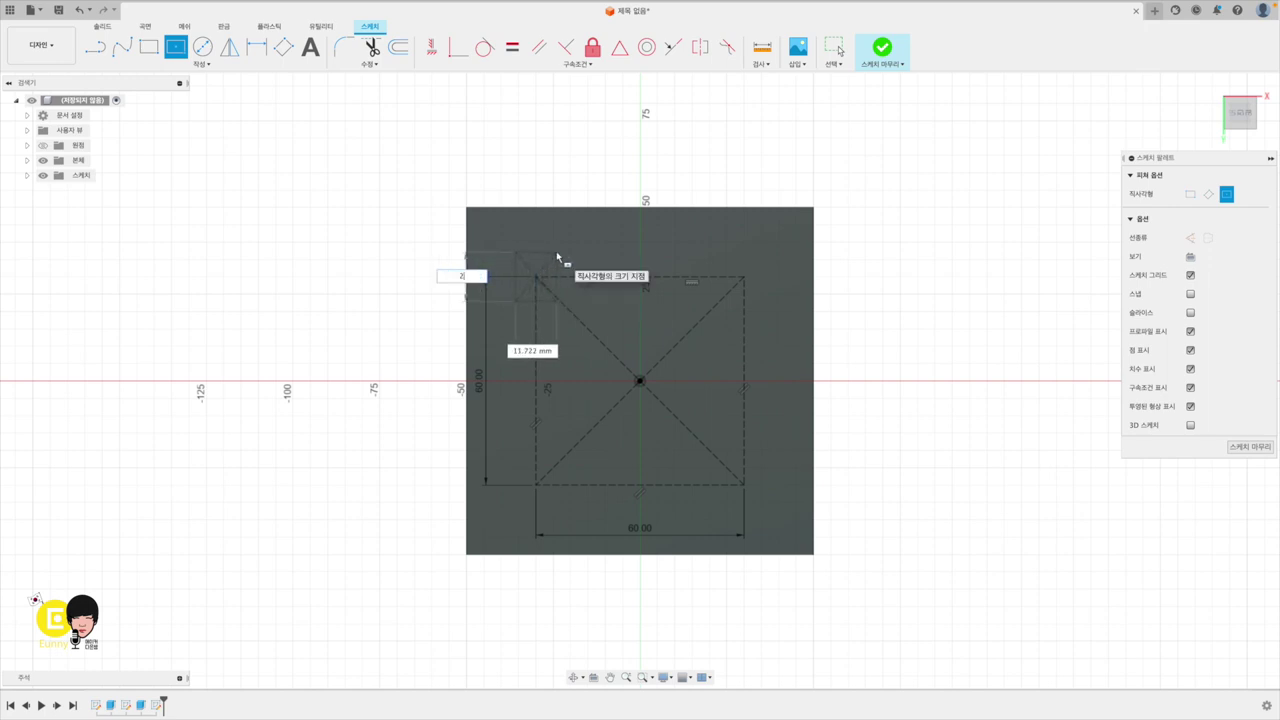
type("0")
key("Tab")
type("2")
key("Return")
key("Escape")
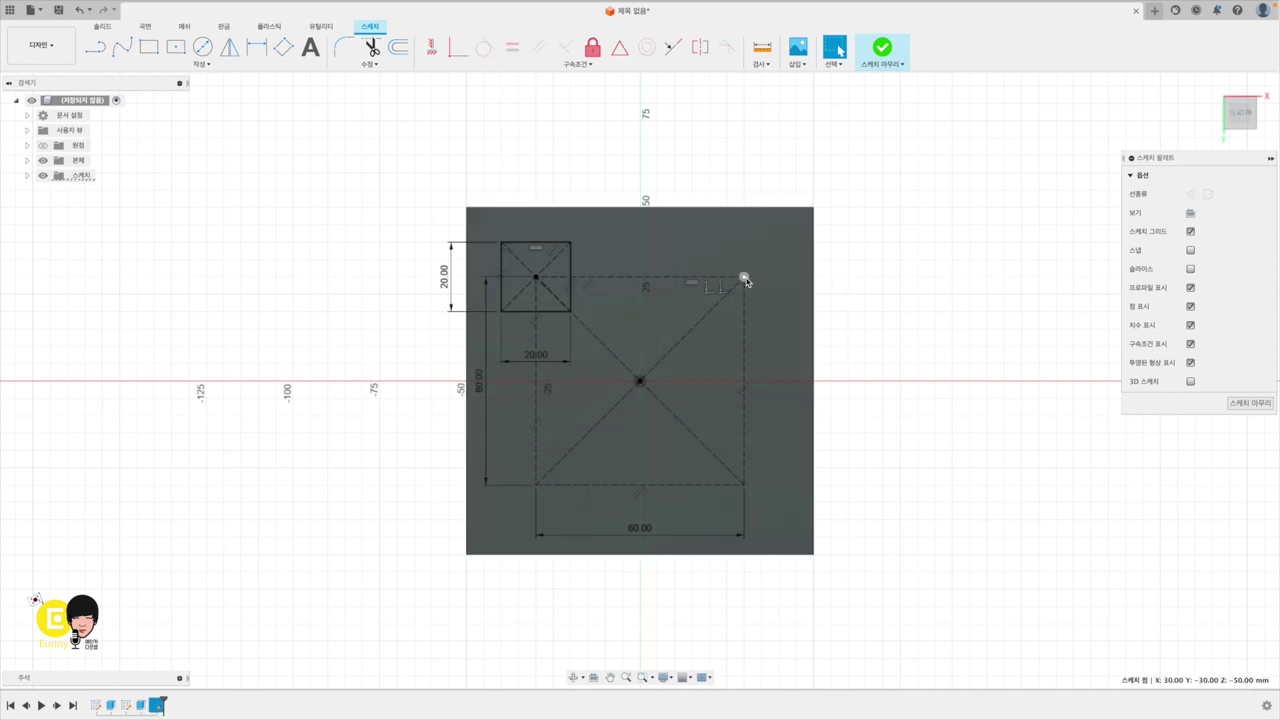
left_click(177, 47)
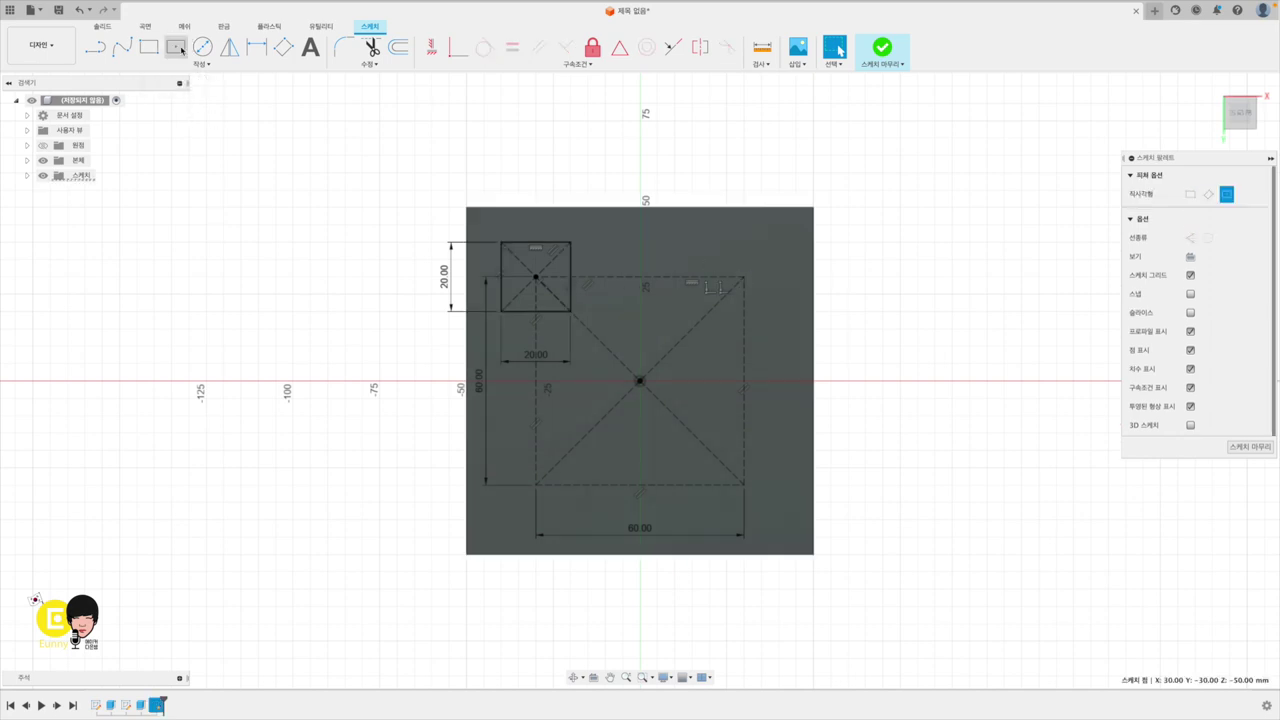
left_click(745, 277)
type("20")
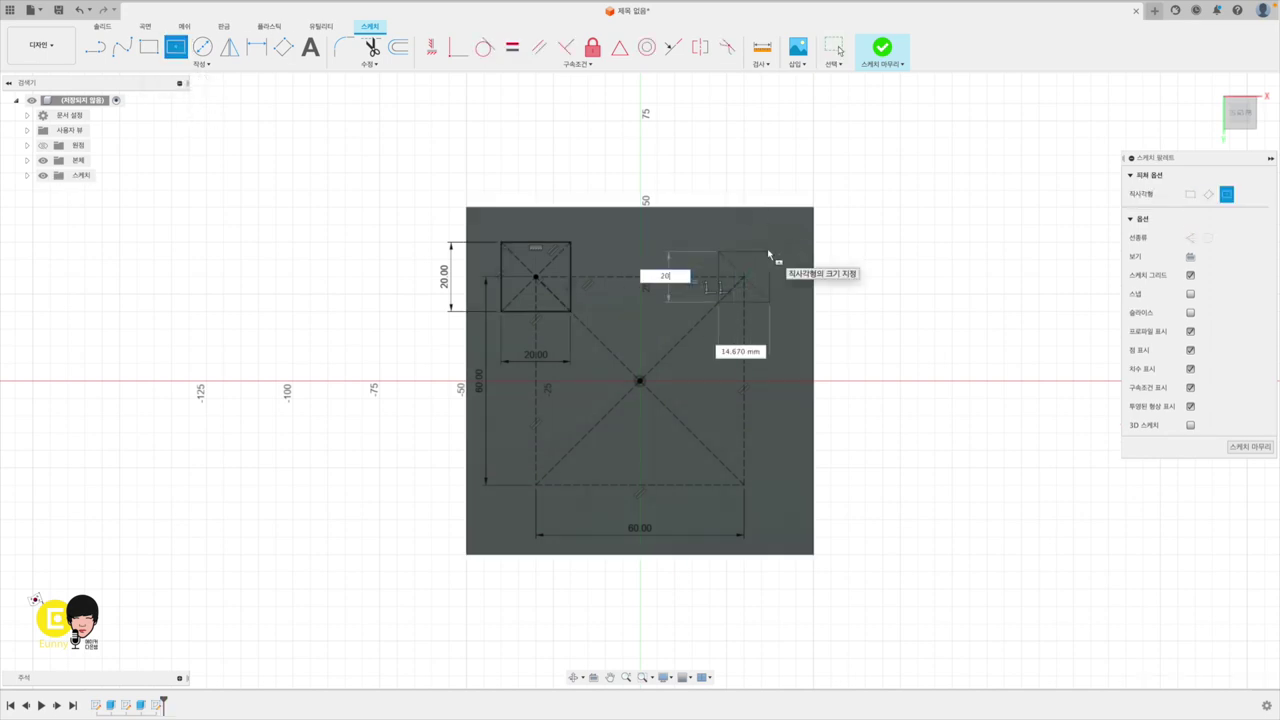
key("Tab")
type("20")
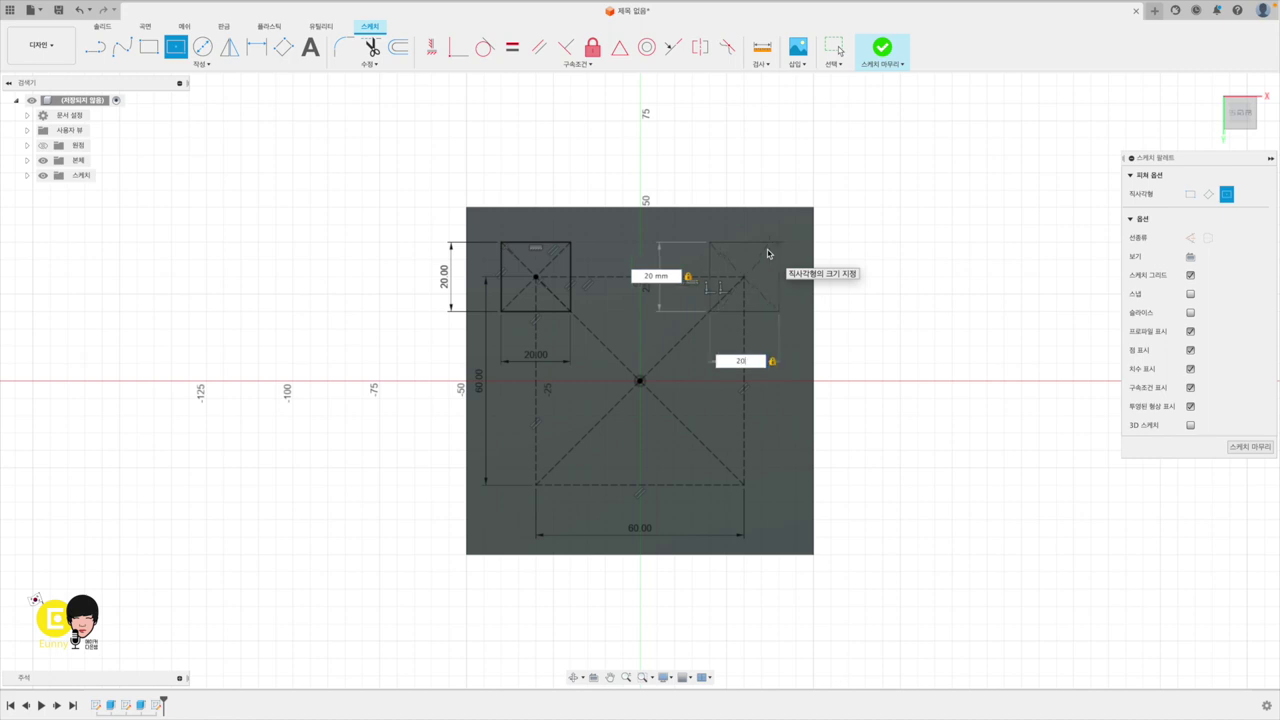
key("Return")
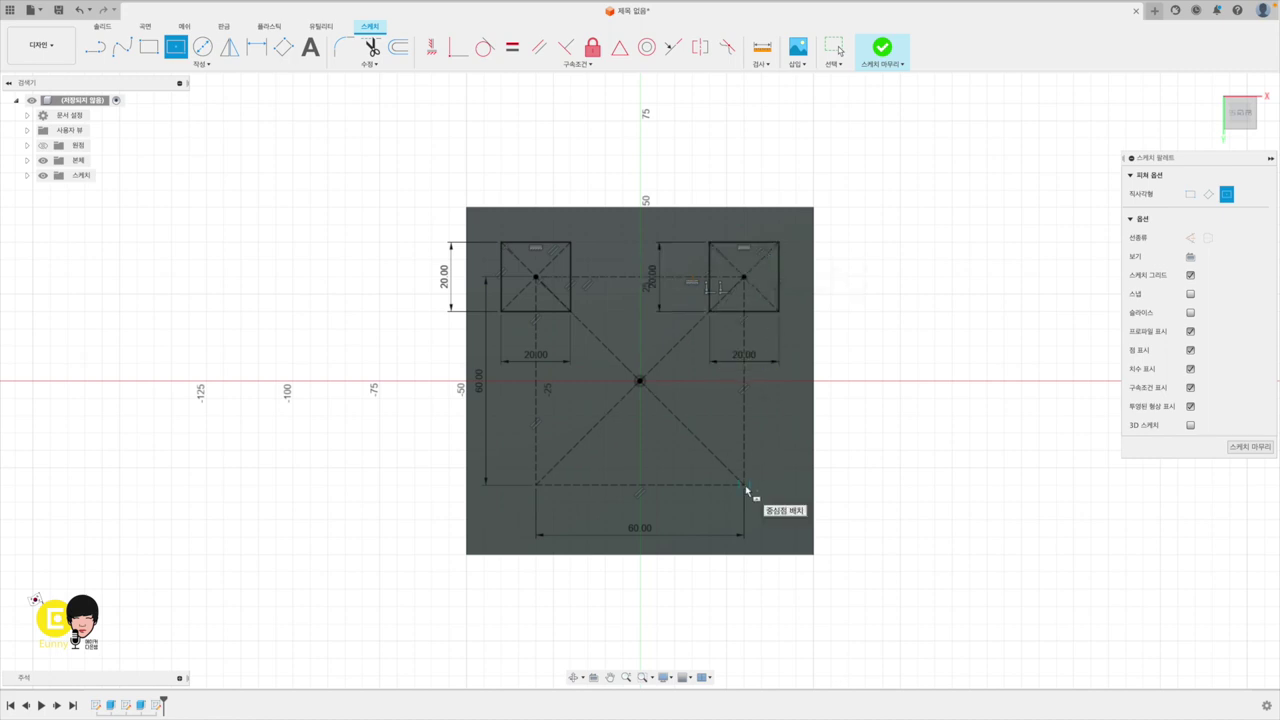
Step: Draw 20 × 20 mm squares centred on the bottom-right and bottom-left corners
left_click(745, 486)
type("20")
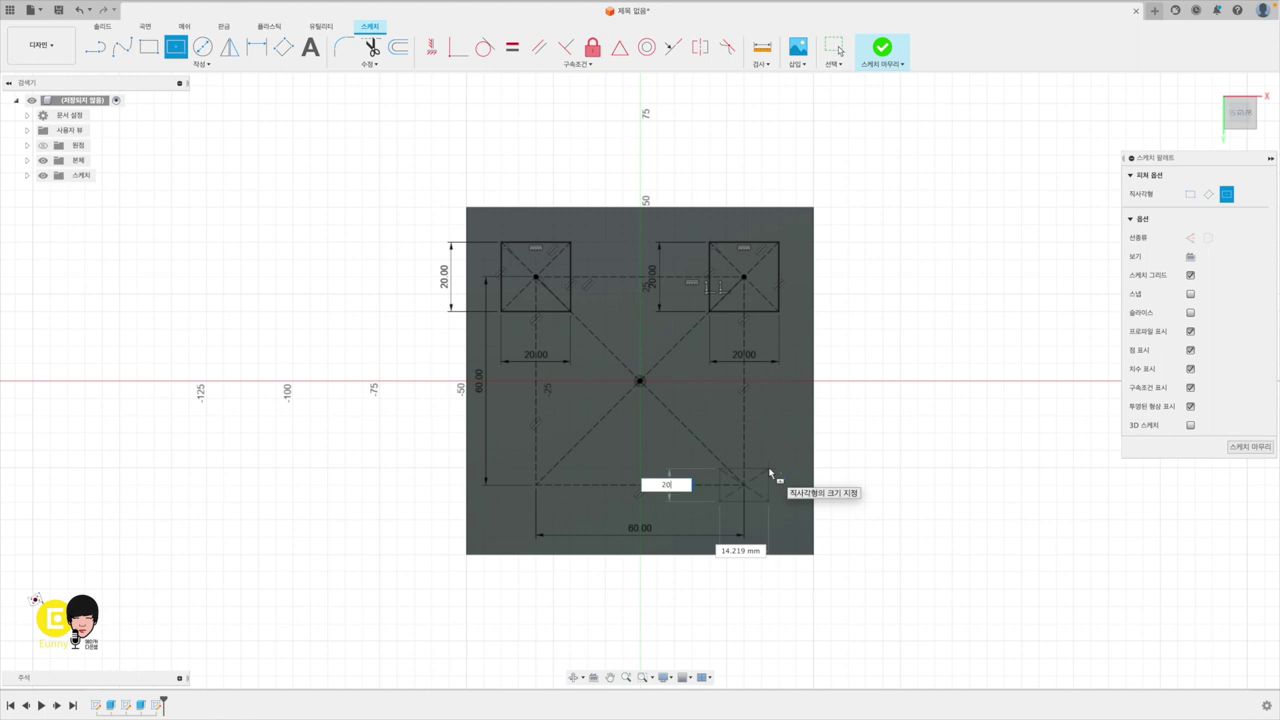
key("Tab")
type("20")
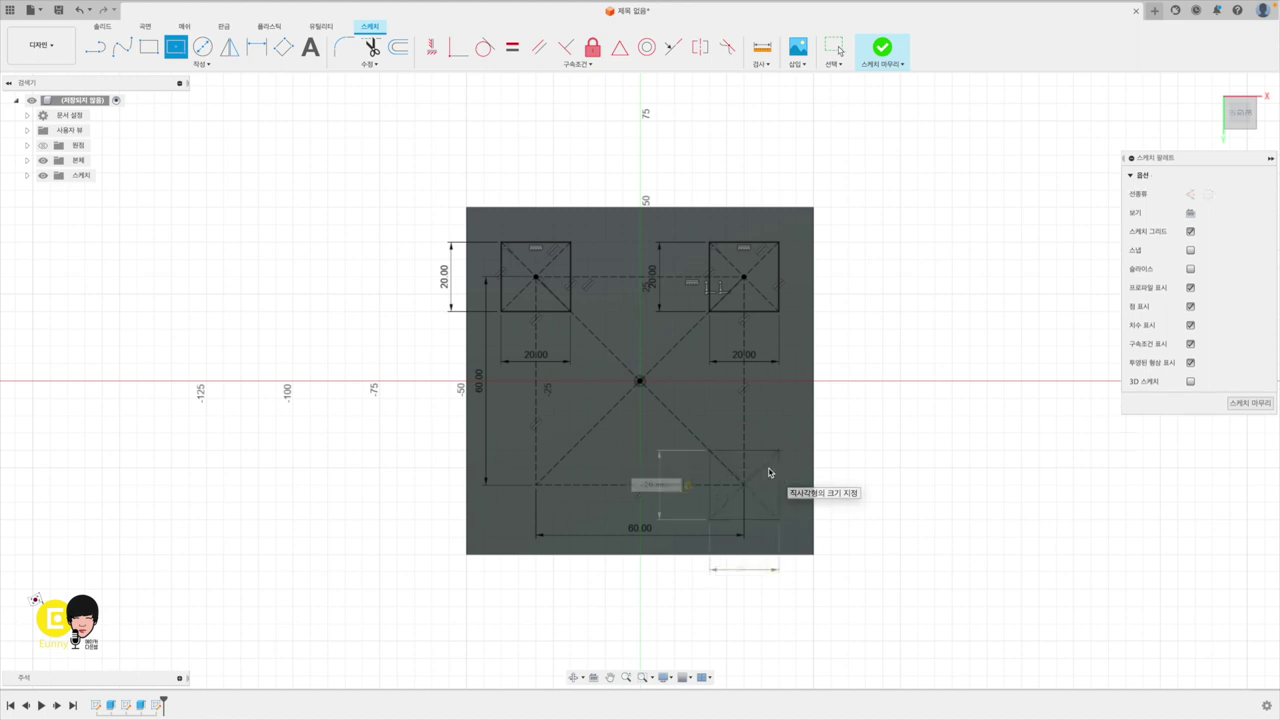
key("Return")
key("Escape")
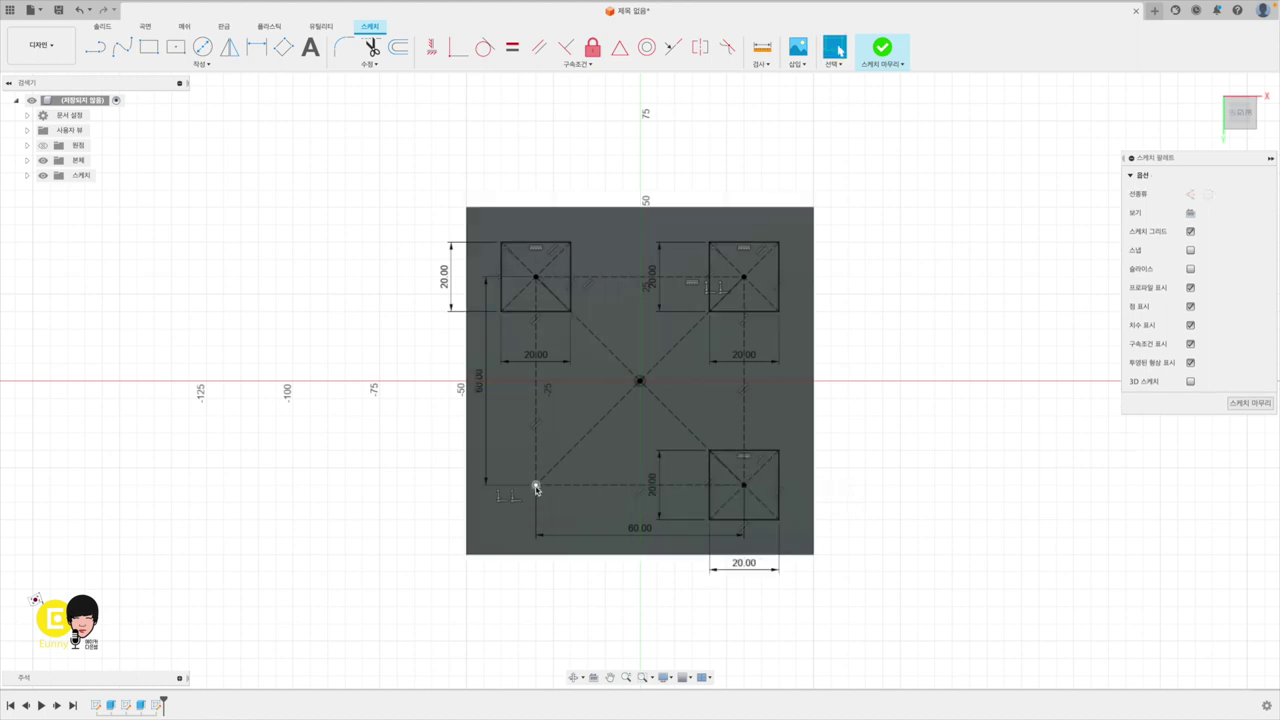
left_click(175, 47)
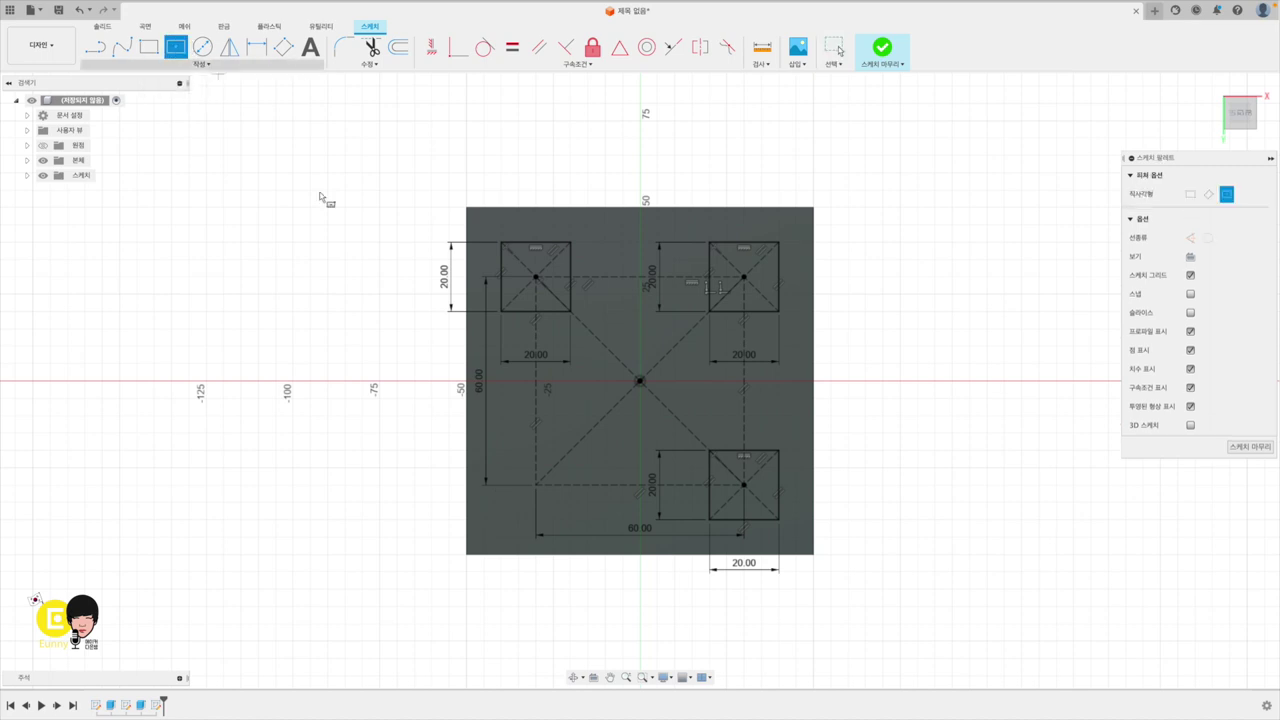
left_click(537, 486)
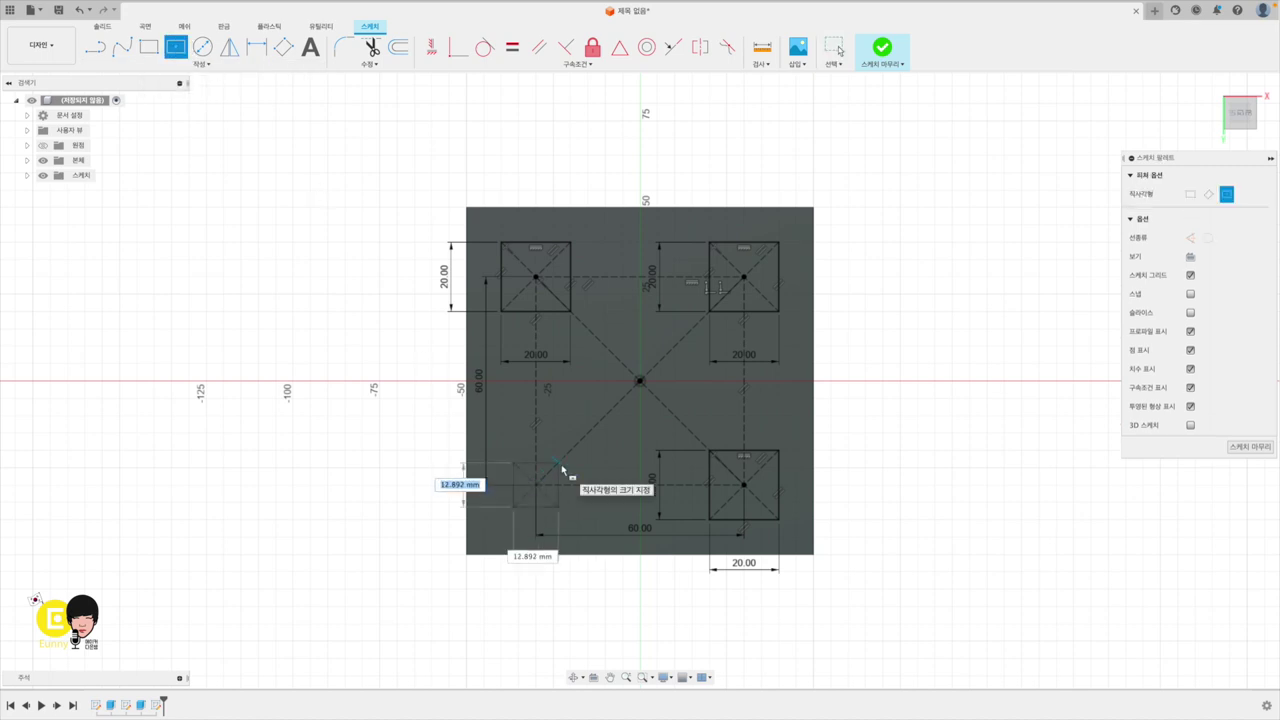
type("20")
key("Tab")
type("20")
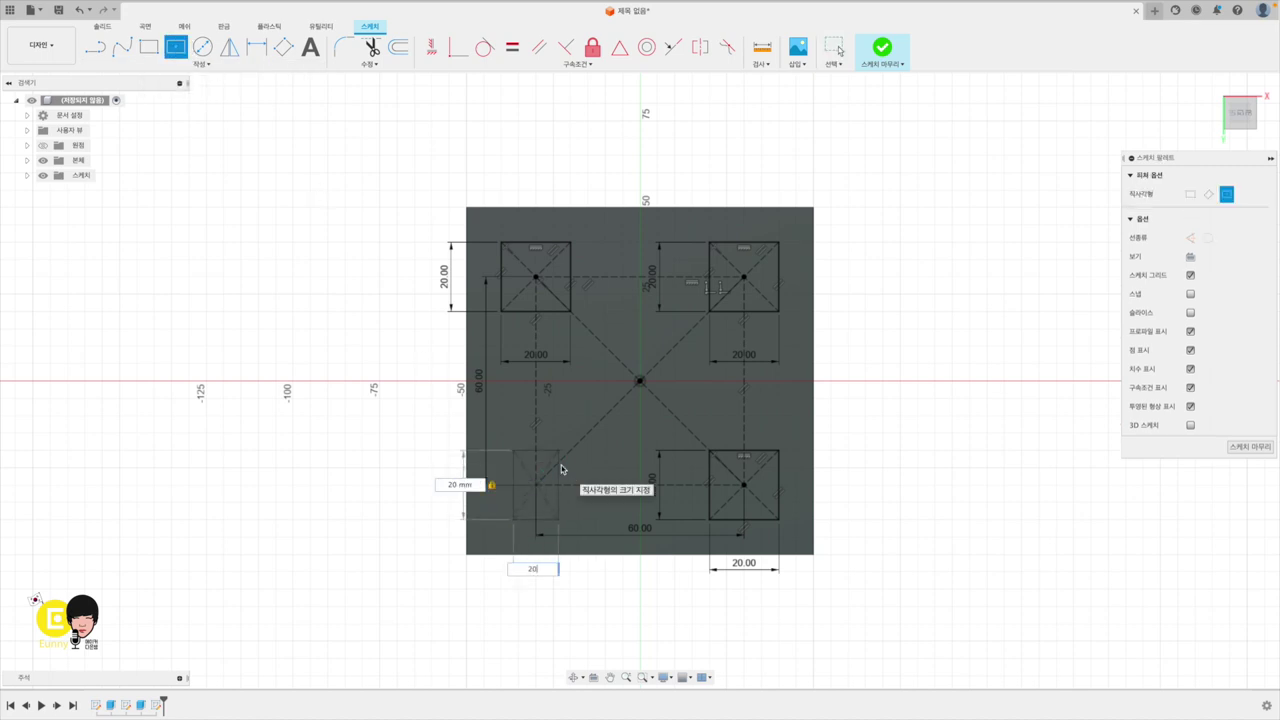
key("Tab")
key("Return")
key("Escape")
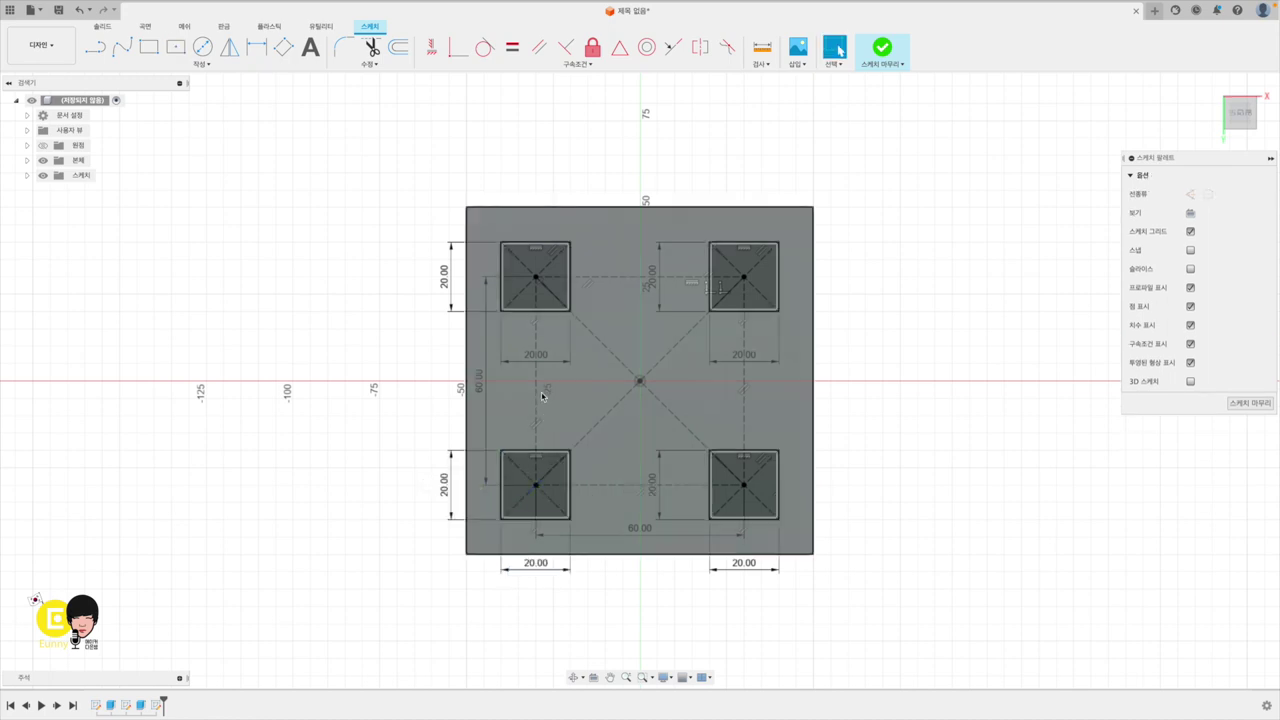
Step: Add two 20 × 20 mm squares centred left and right of the origin
left_click(176, 47)
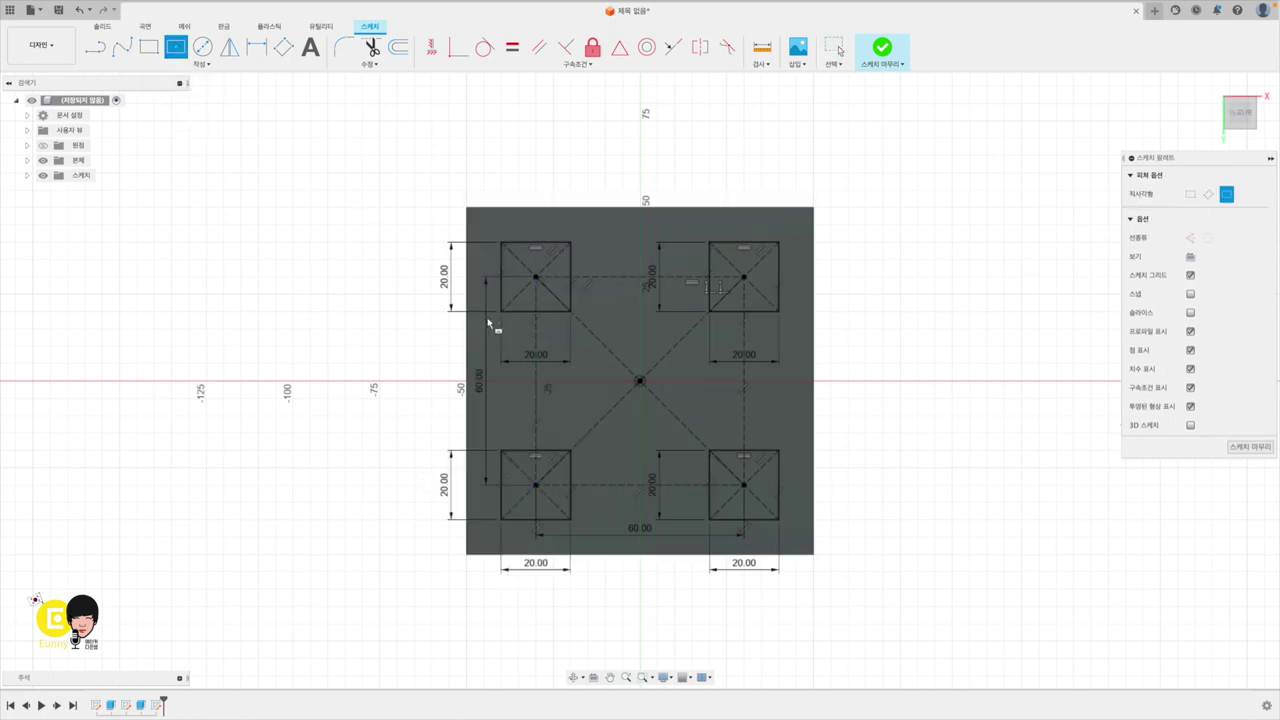
left_click(528, 403)
type("2")
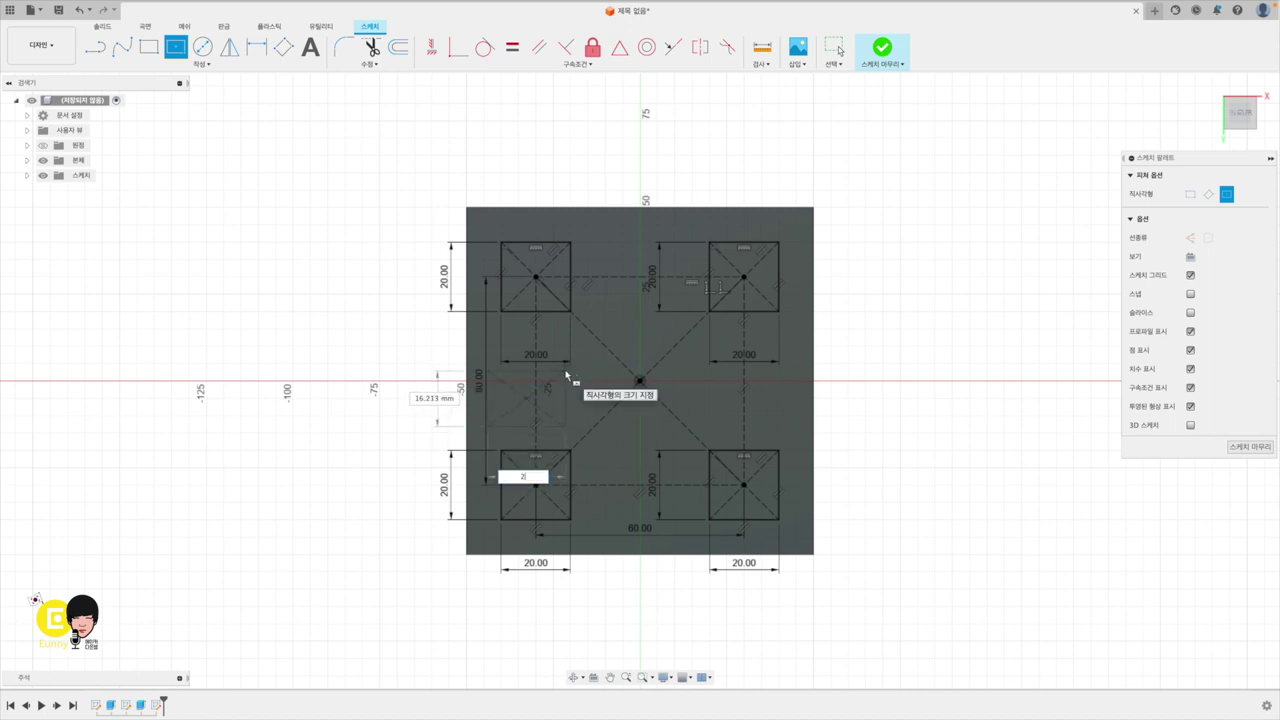
type("0")
key("Tab")
type("20")
key("Tab")
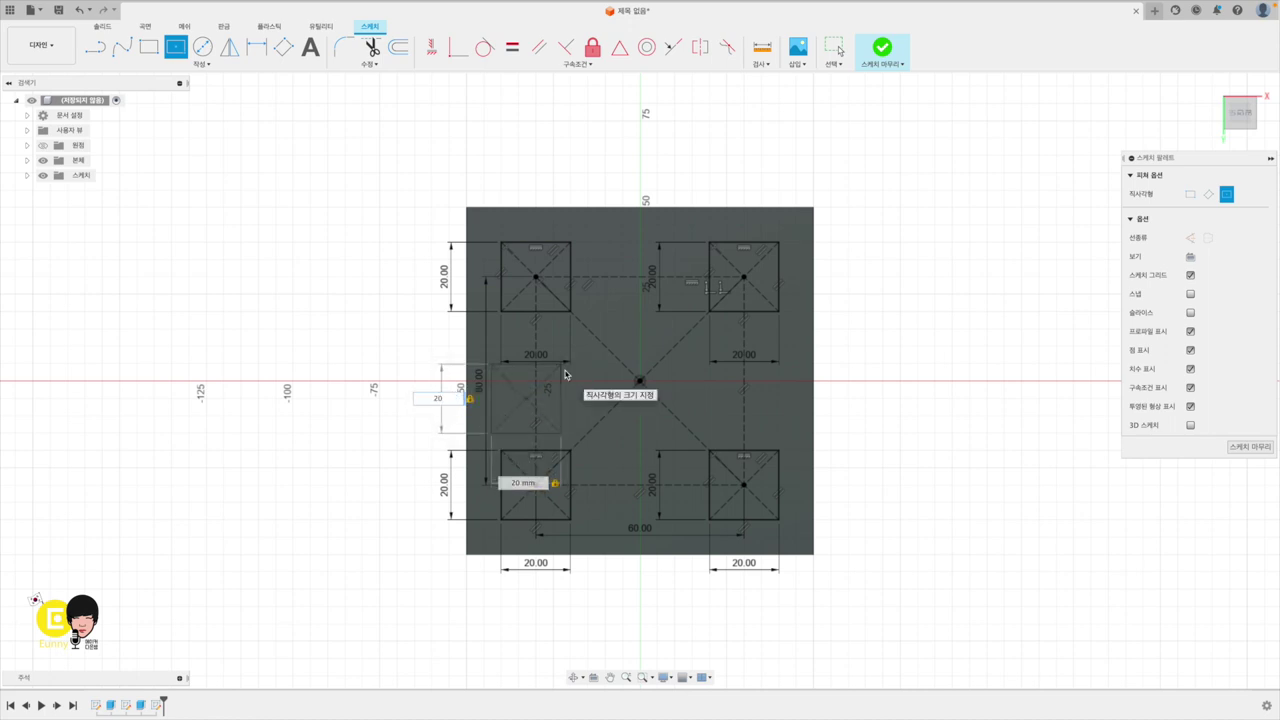
key("Return")
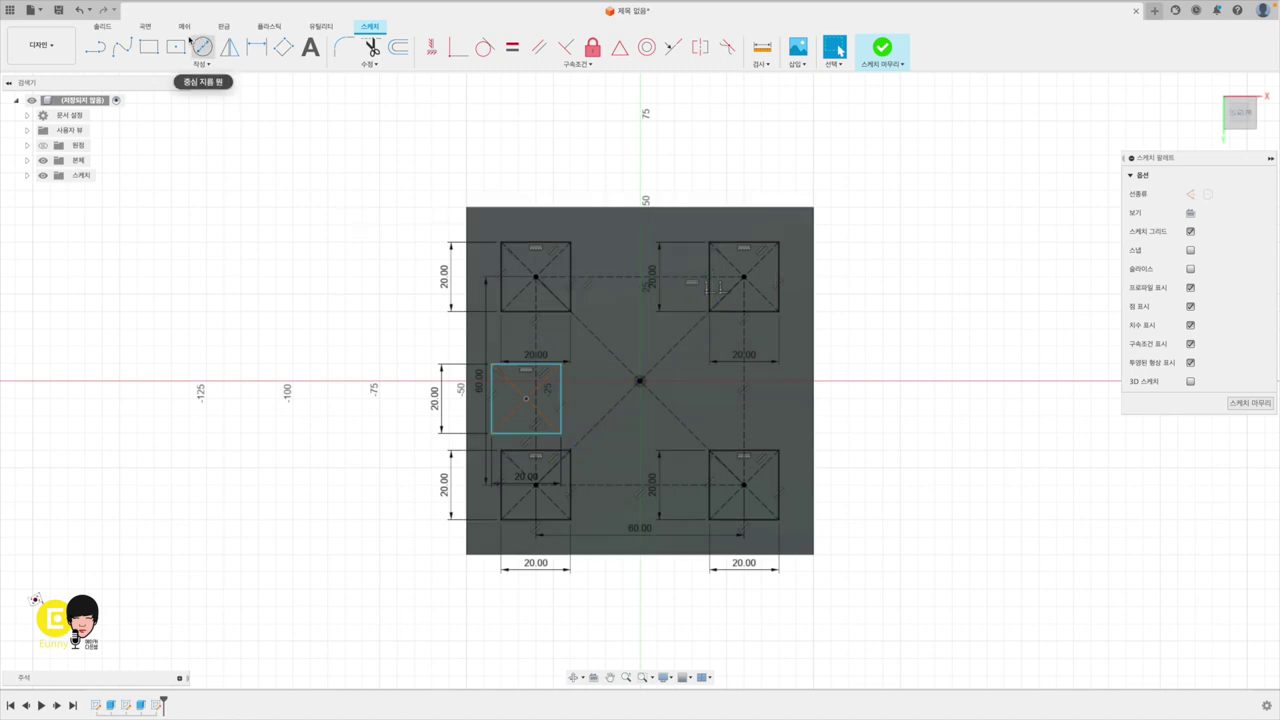
left_click(176, 47)
left_click(727, 410)
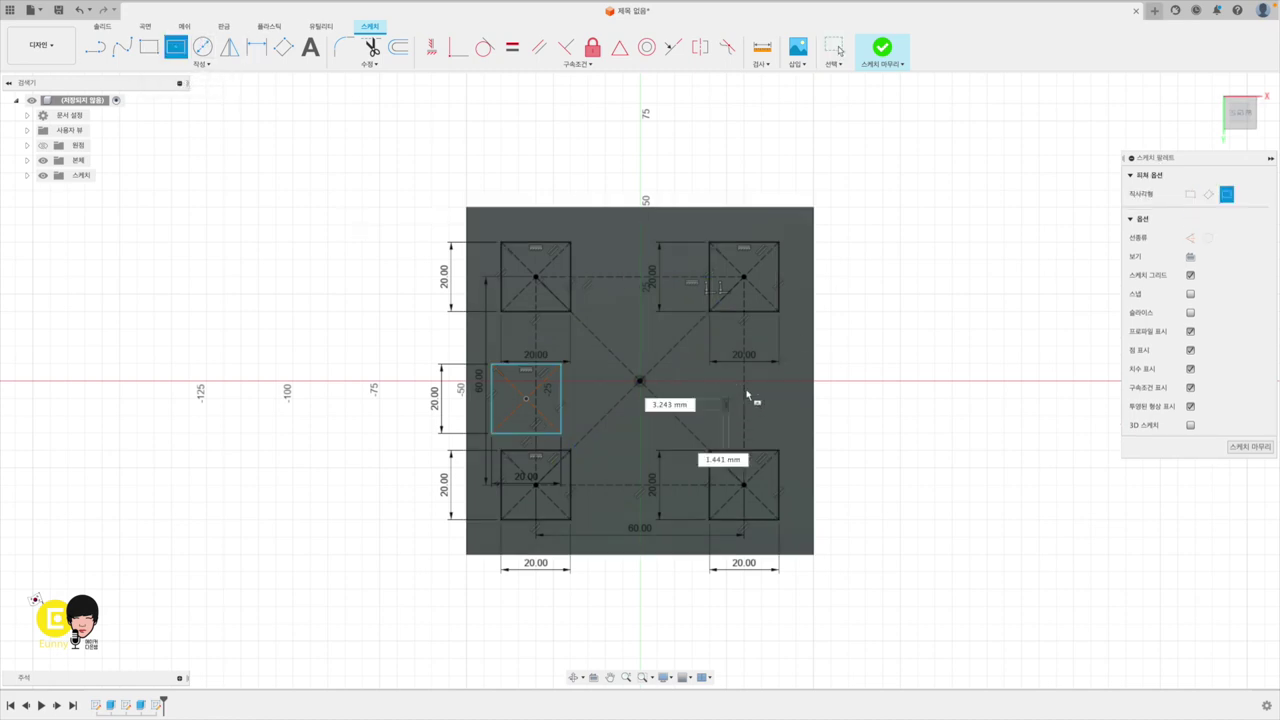
type("20")
key("Tab")
type("20")
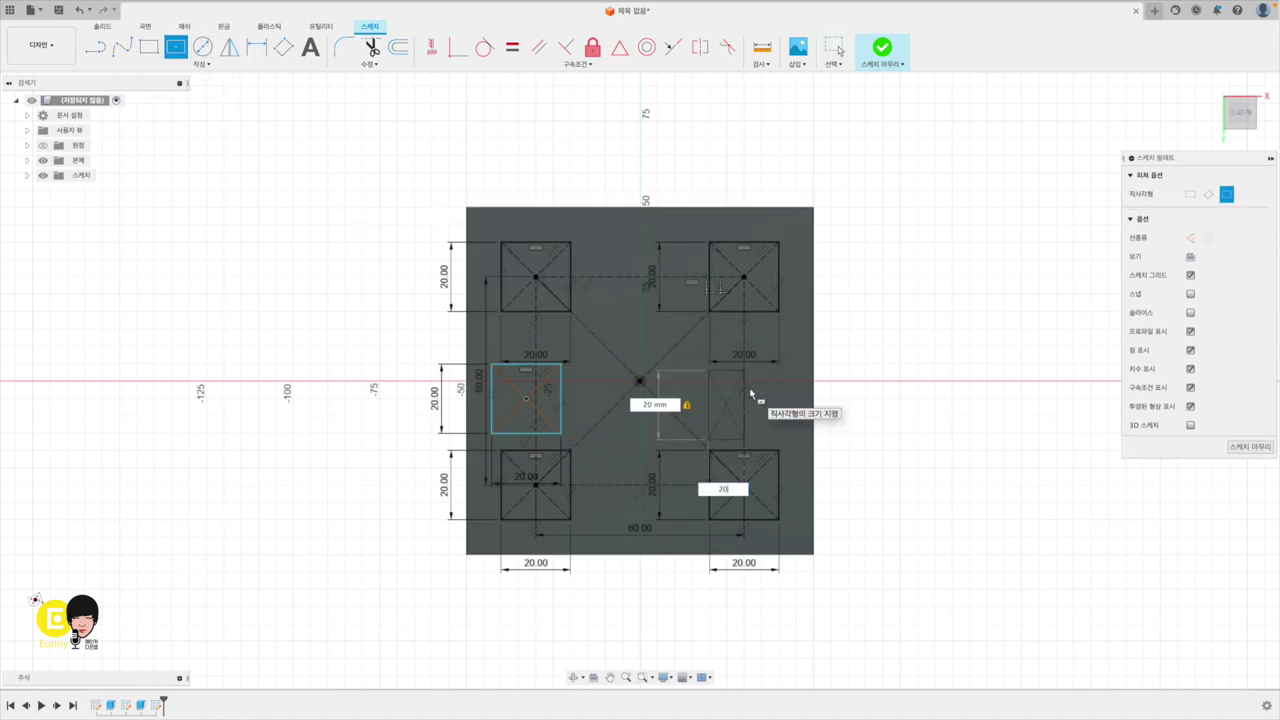
key("Return")
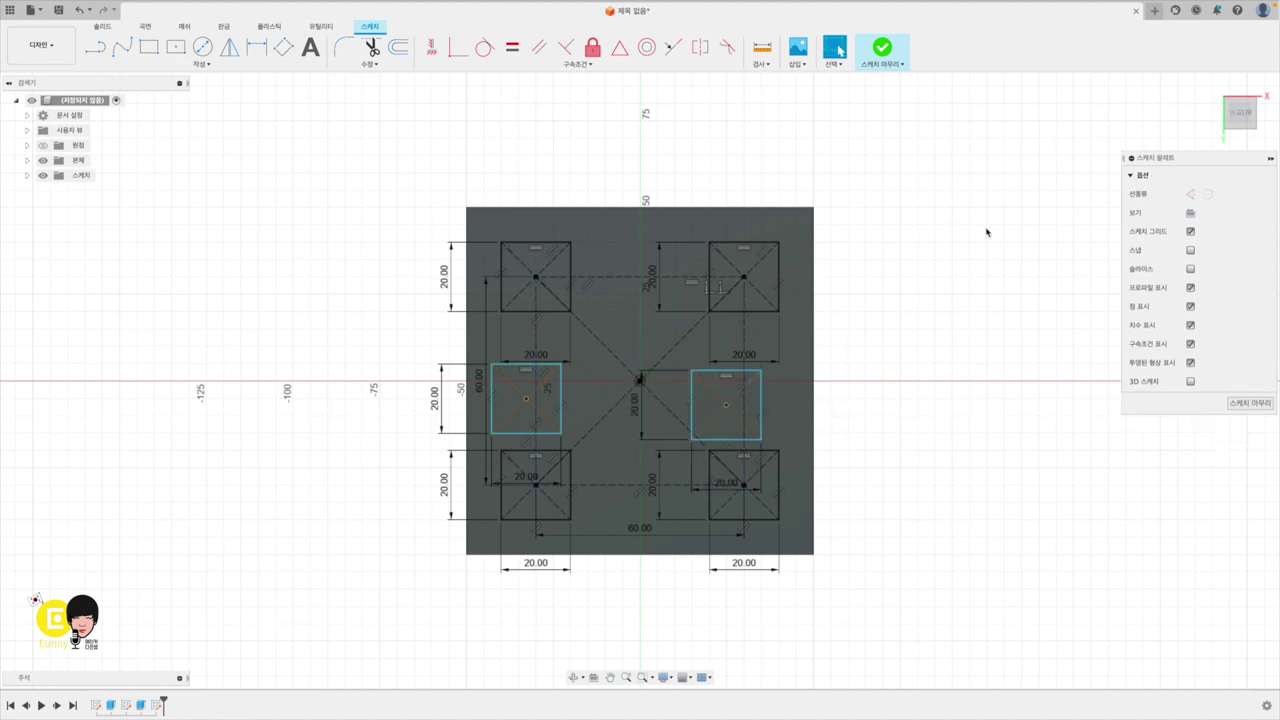
Step: Level both side squares' centres with the origin and line the right one up under the top-right square
left_click(431, 47)
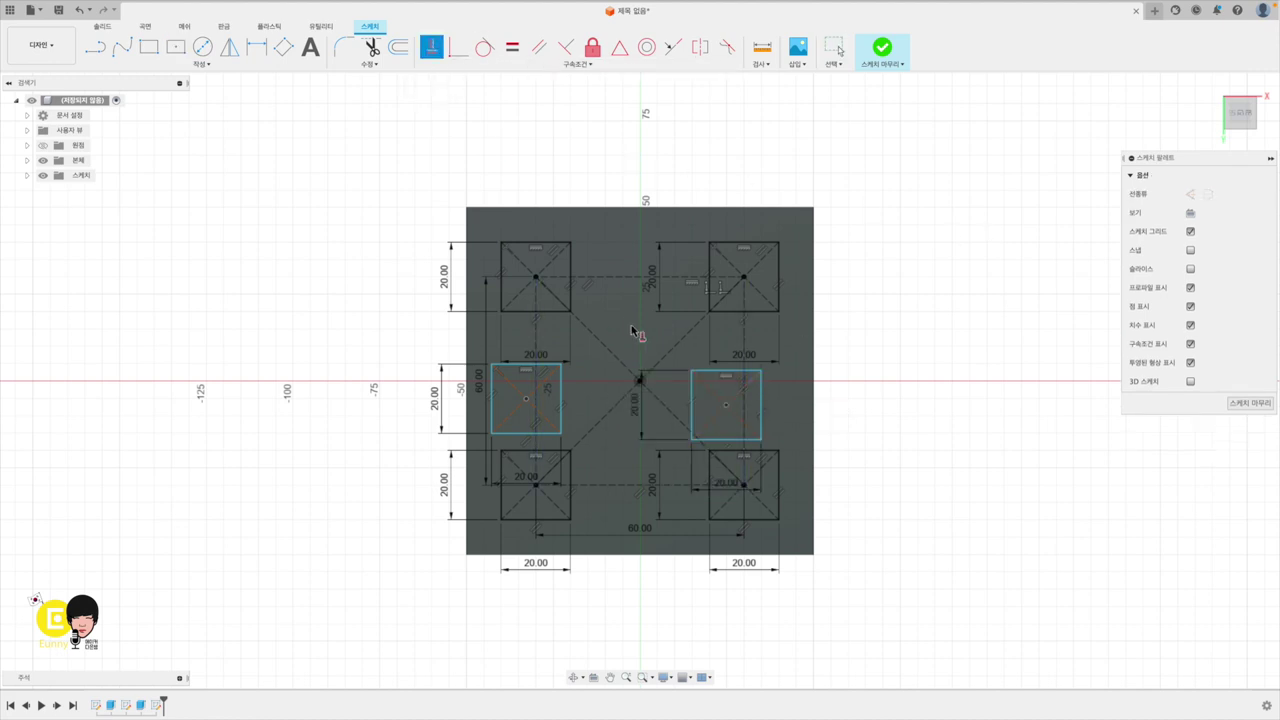
left_click(641, 380)
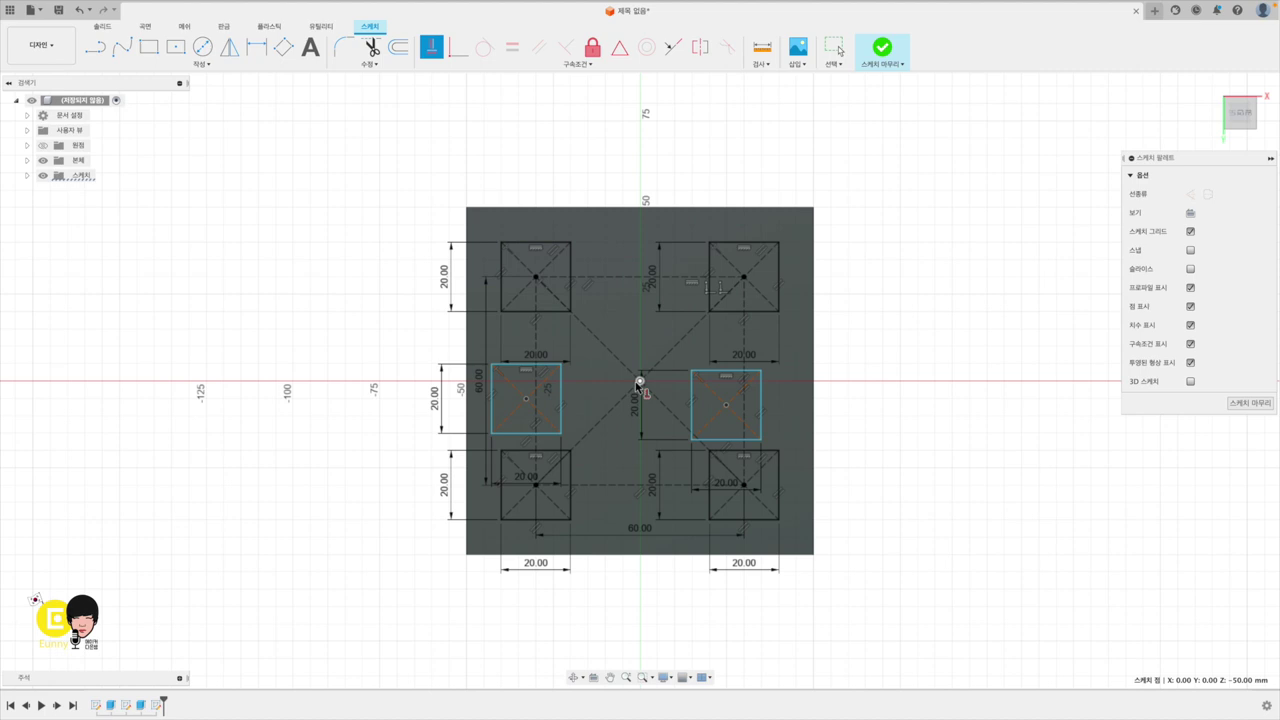
left_click(527, 401)
left_click(727, 404)
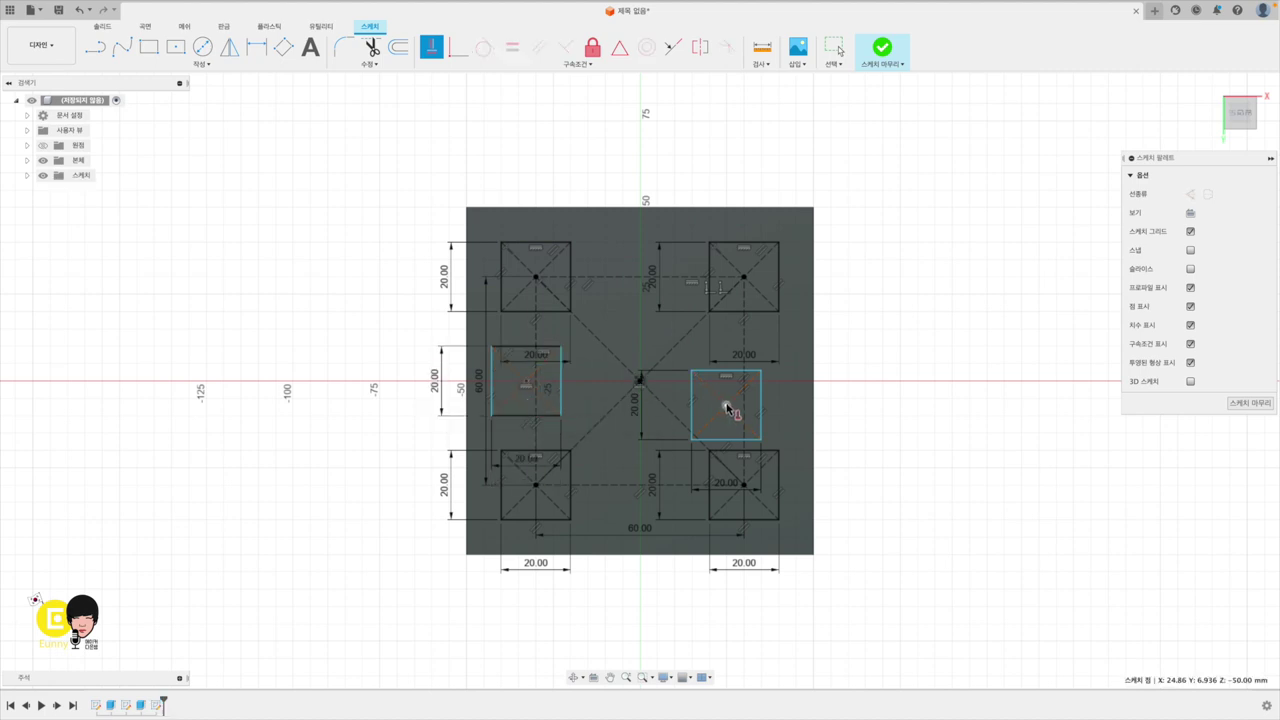
left_click(641, 382)
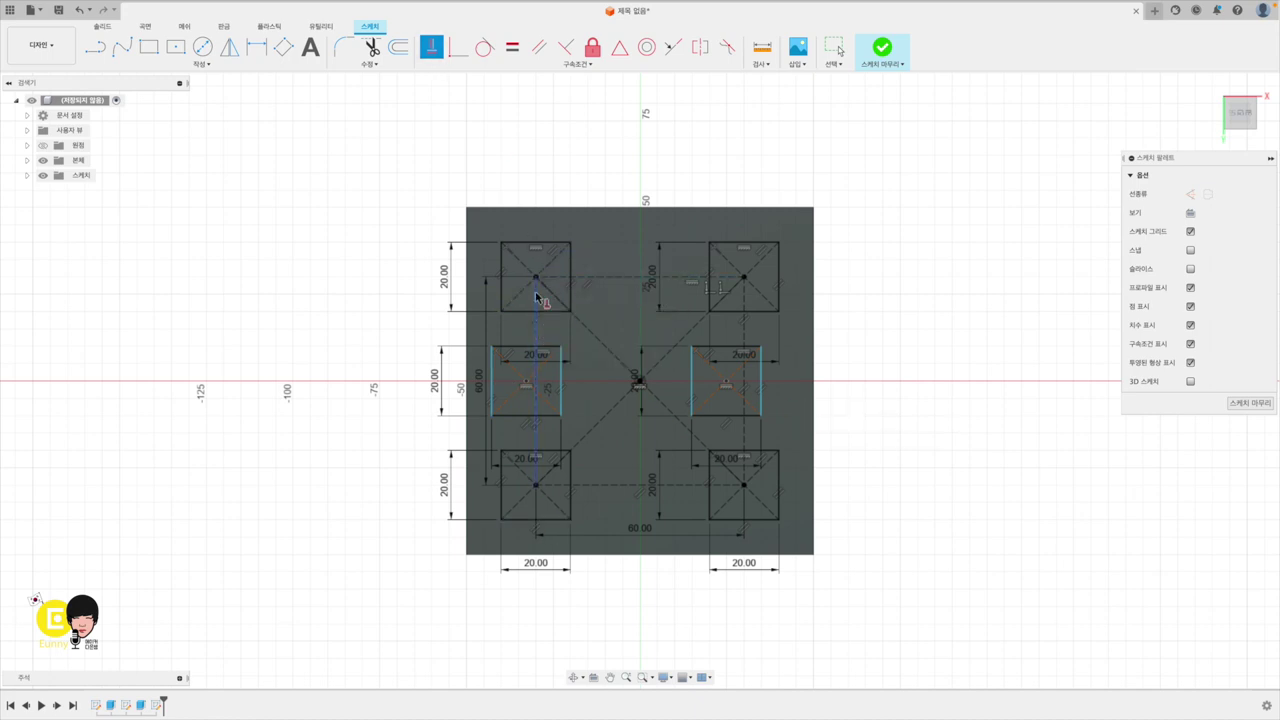
left_click(536, 277)
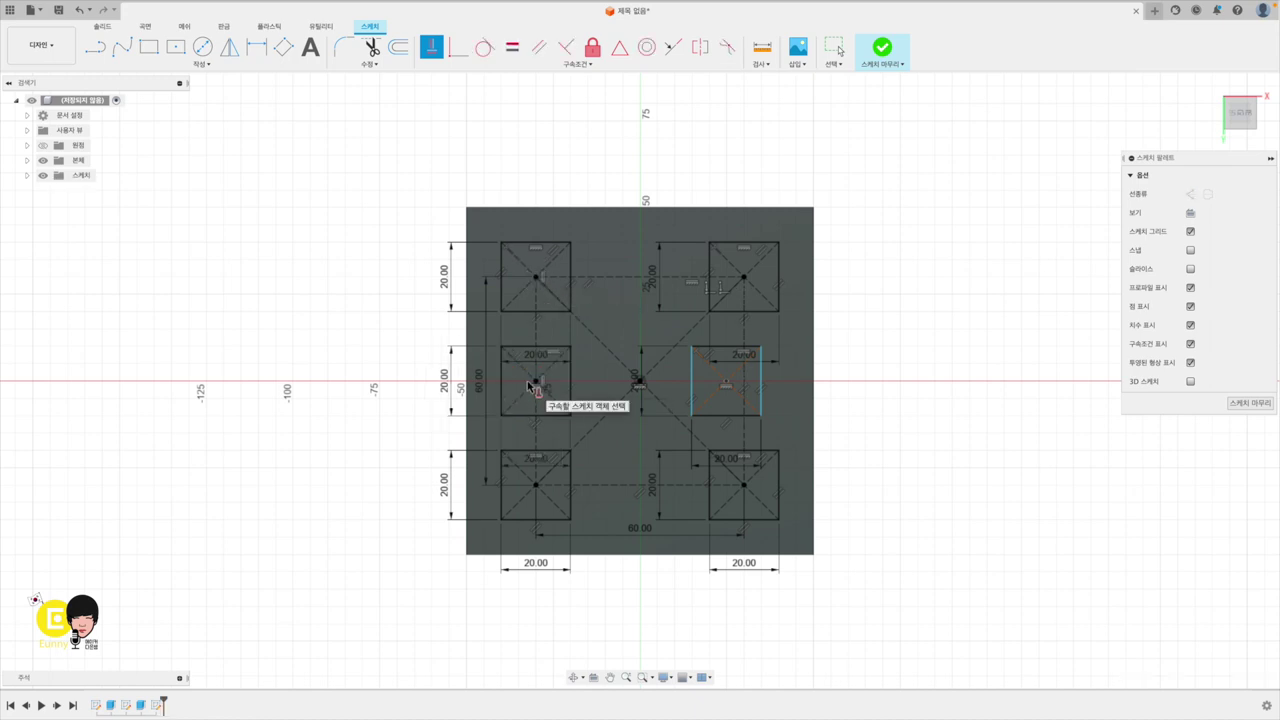
left_click(744, 277)
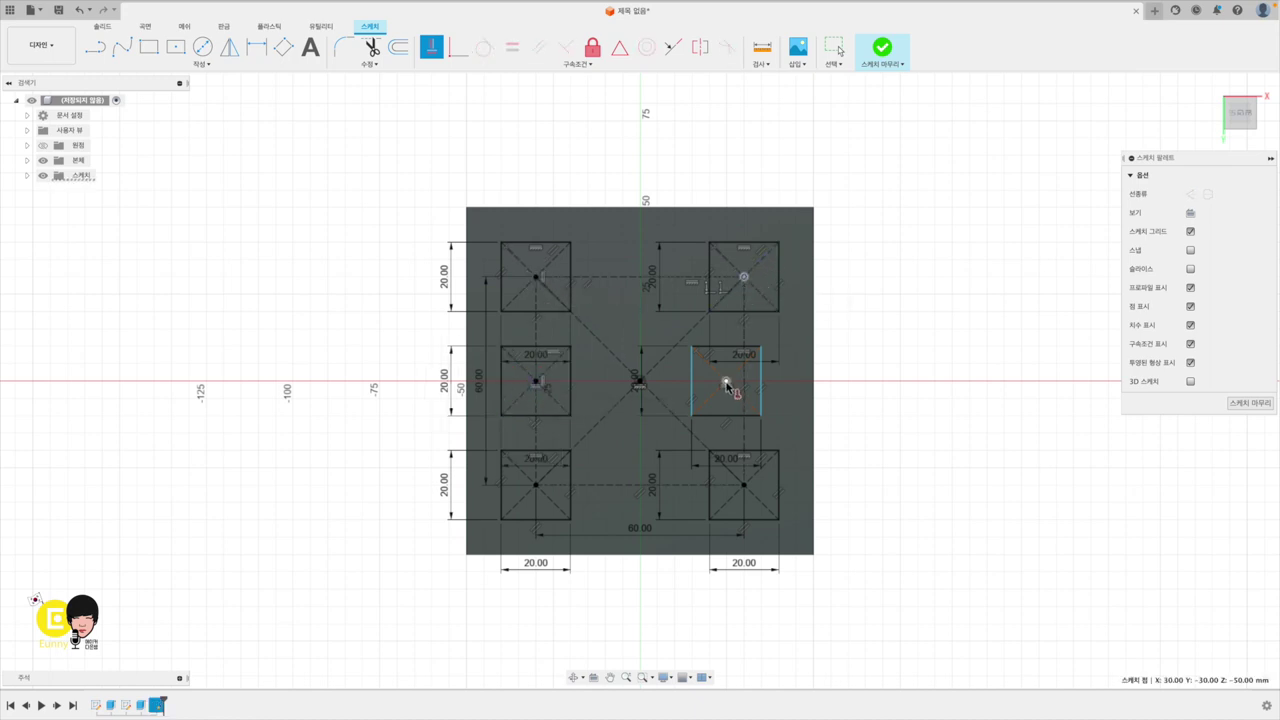
left_click(727, 384)
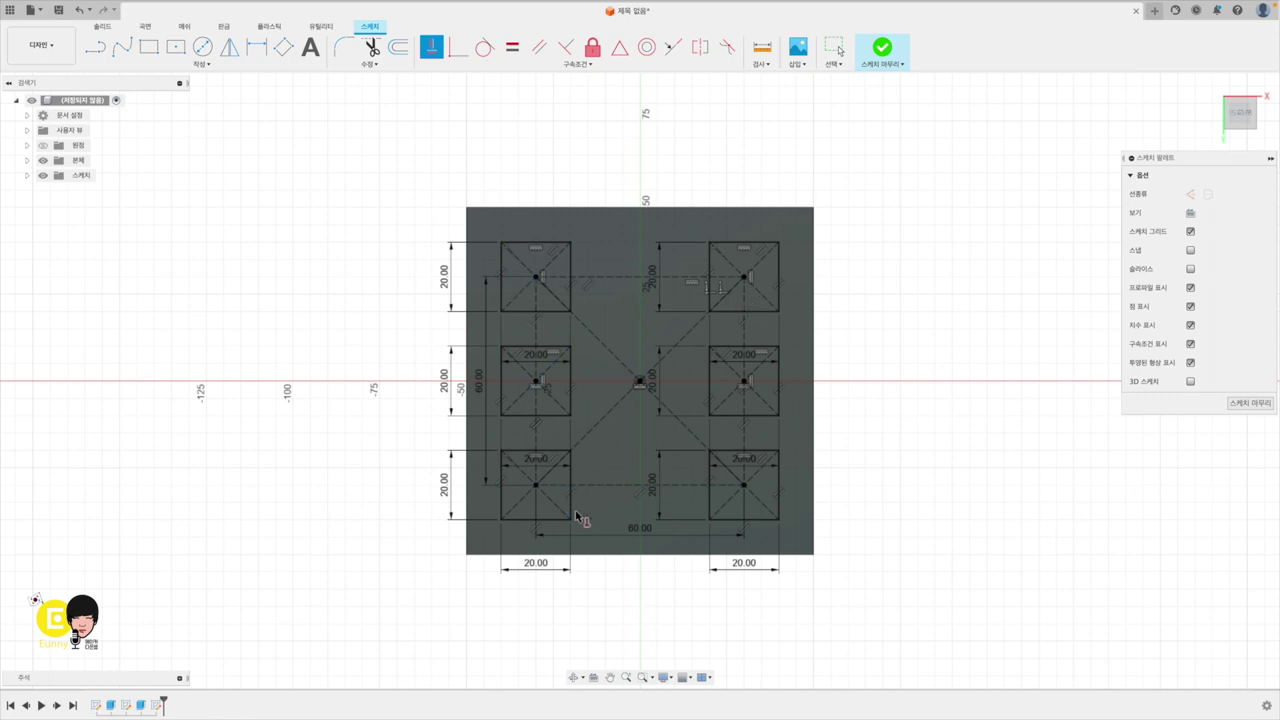
Step: Finish the sketch and extrude-cut all six 20 mm squares about 6.3 mm into the face
left_click(883, 48)
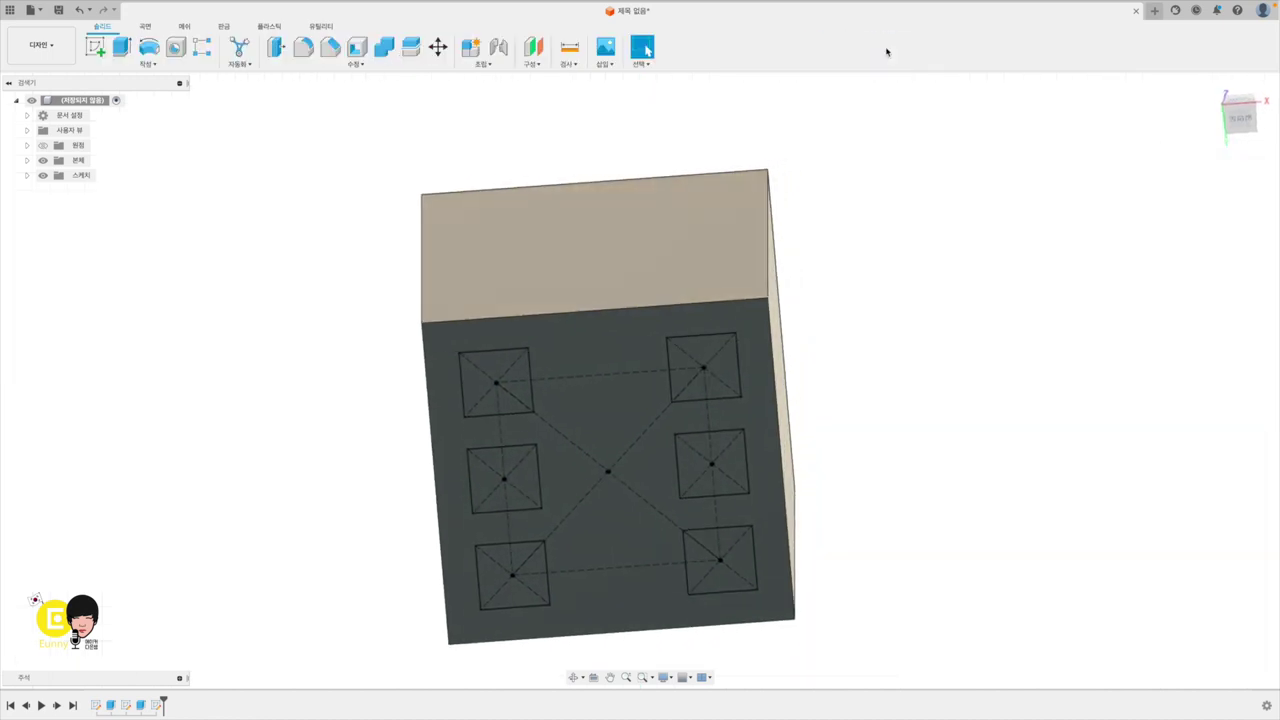
left_click(121, 47)
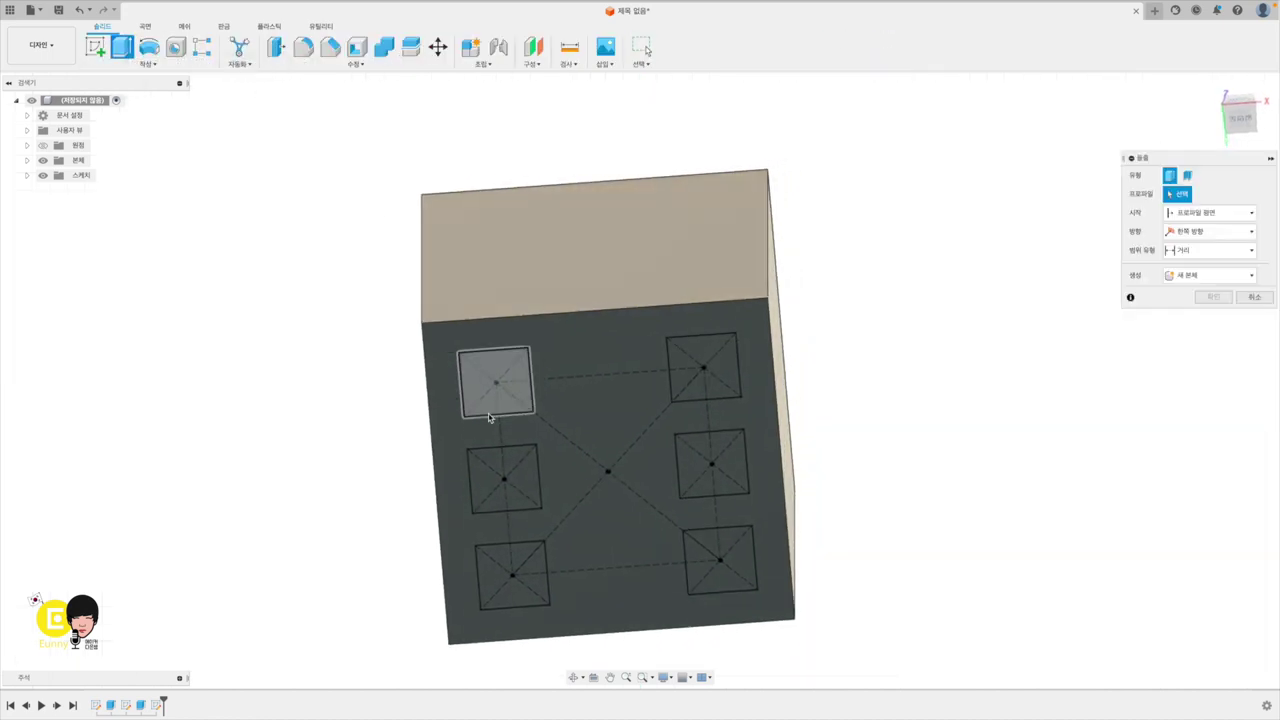
left_click(510, 391)
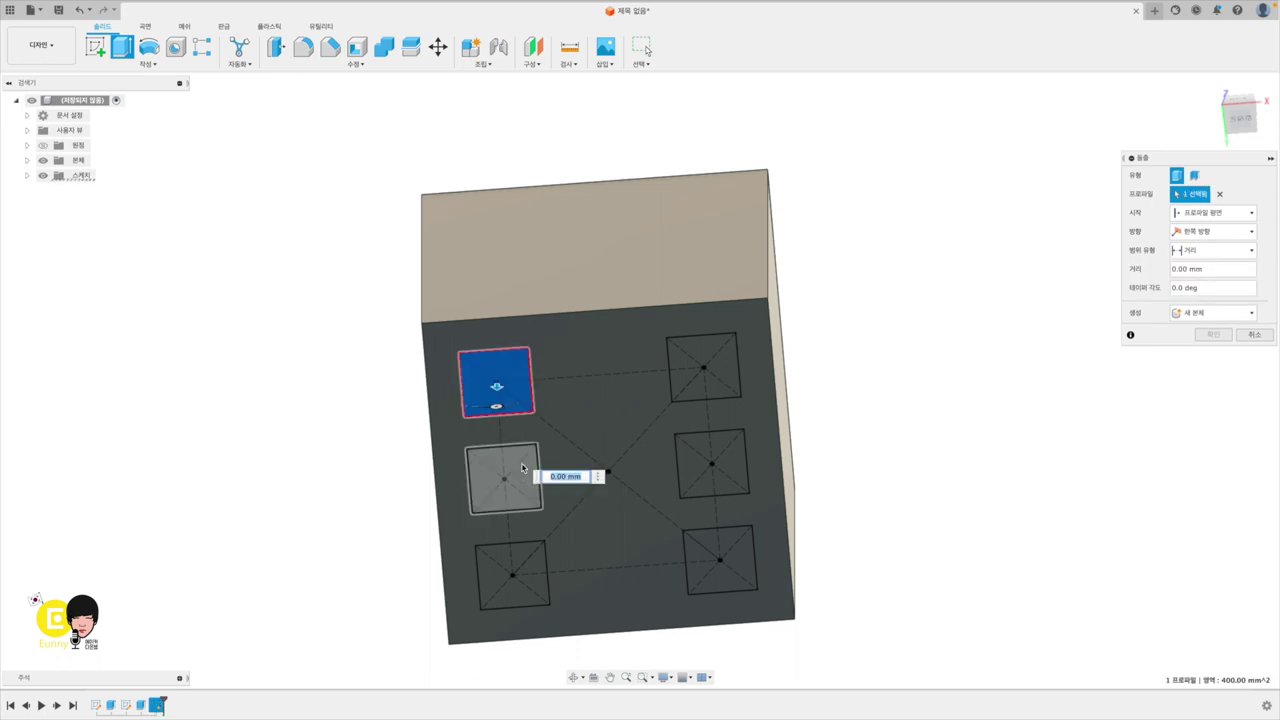
left_click(521, 467)
left_click(512, 572)
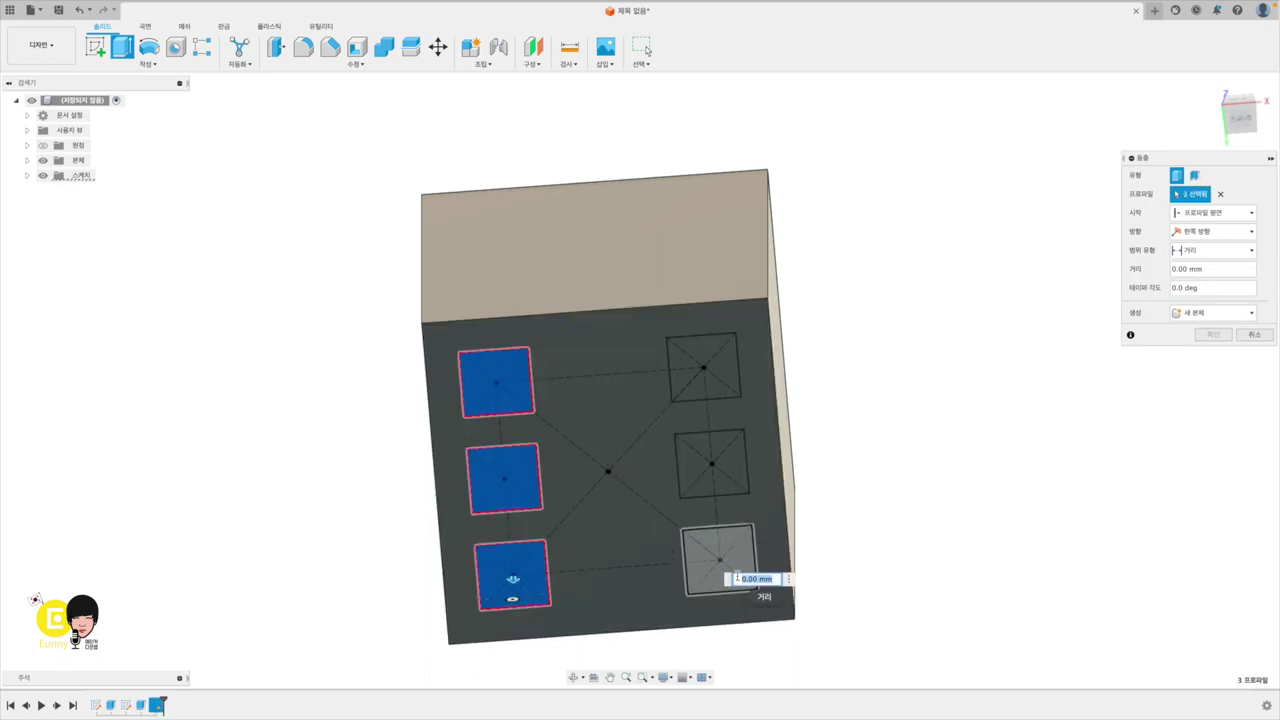
left_click(739, 543)
left_click(712, 462)
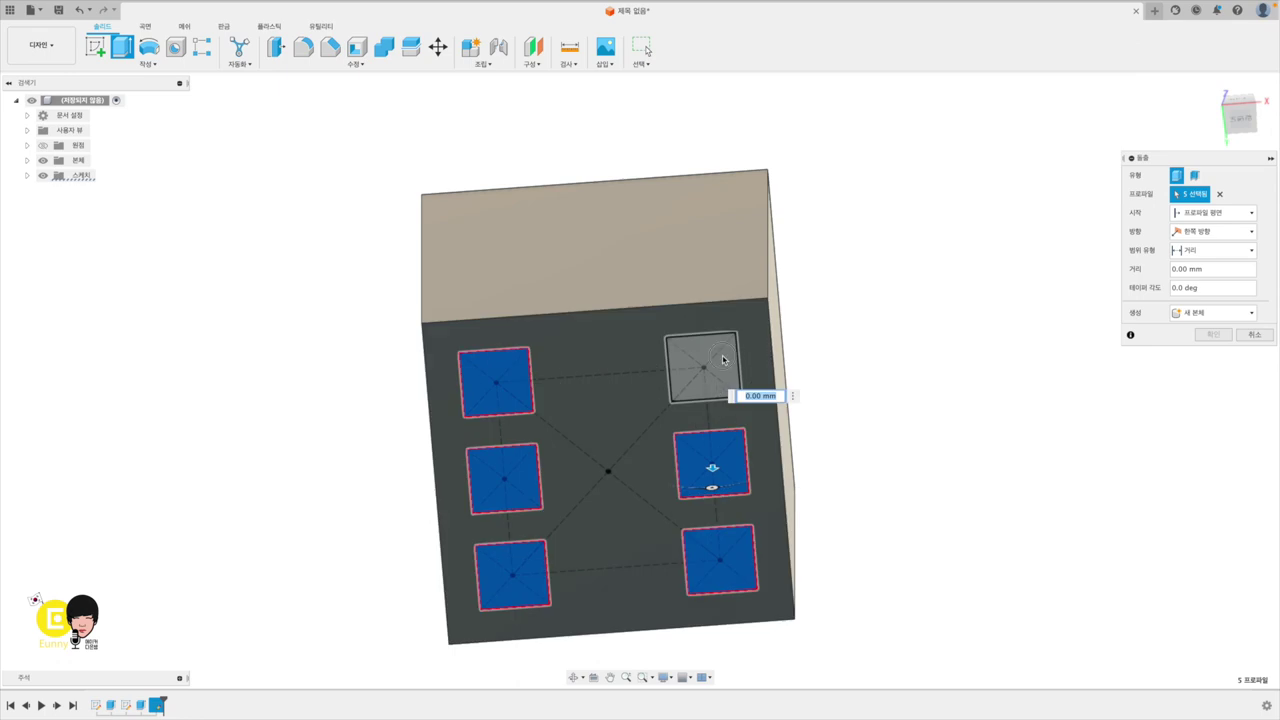
left_click(710, 385)
left_click_drag(704, 372, 705, 366)
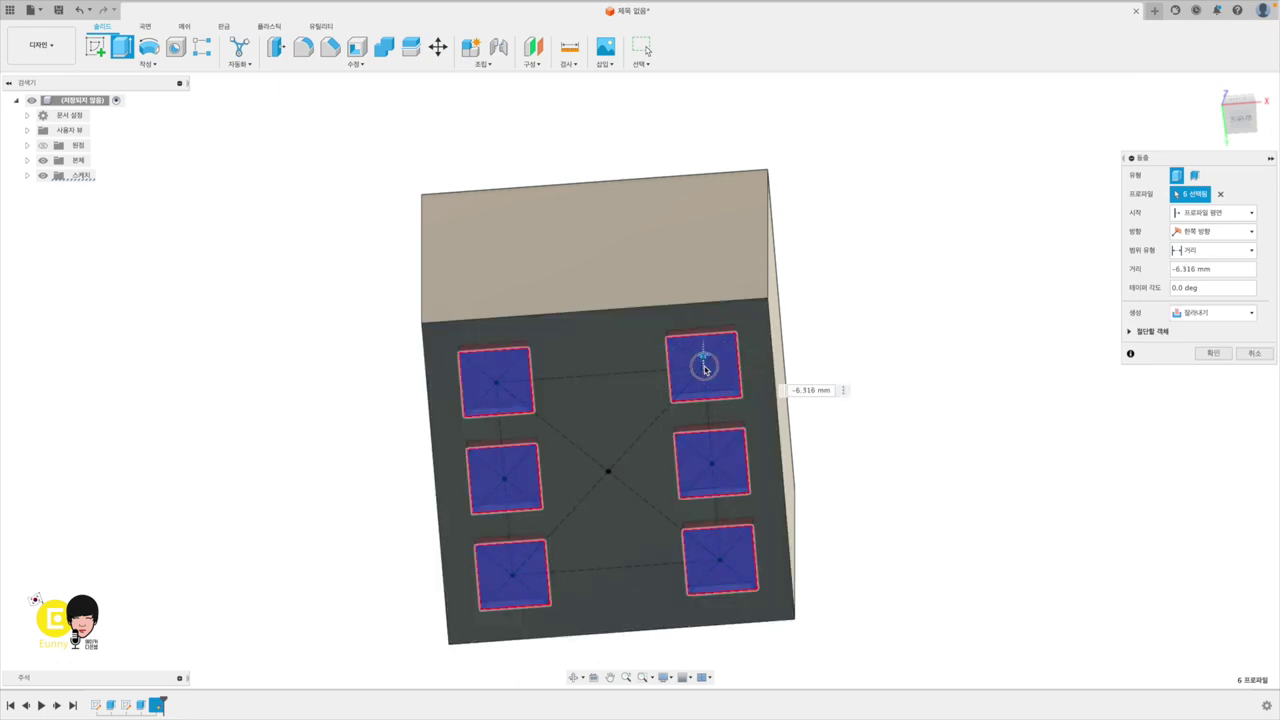
key("Return")
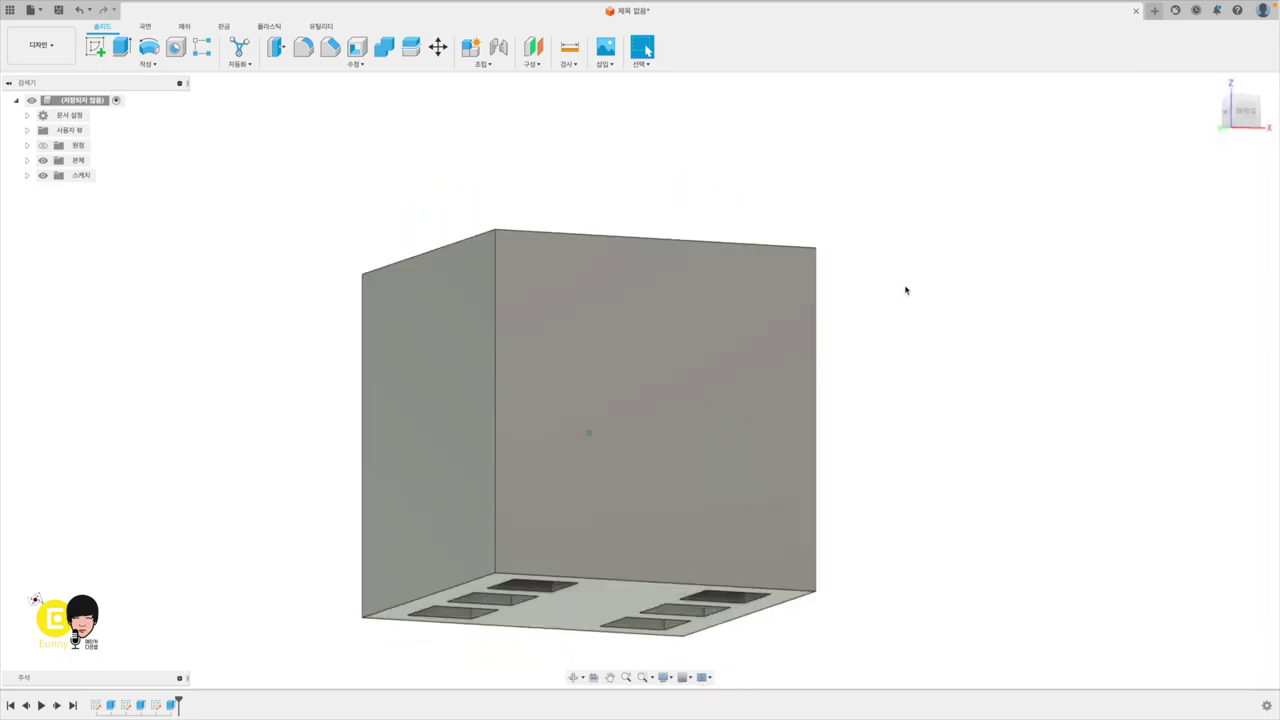
Step: Start a sketch on the front face with a 60 × 60 mm construction square at the origin
left_click(587, 356)
left_click(587, 356)
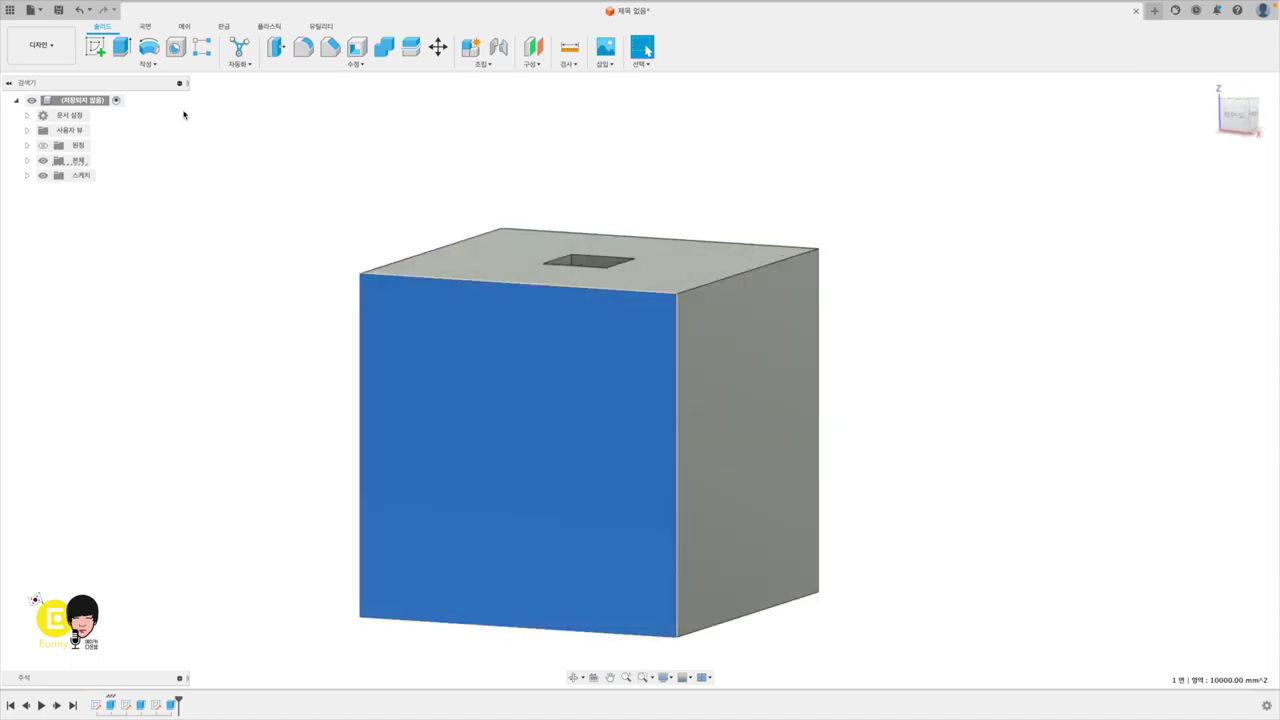
left_click(97, 47)
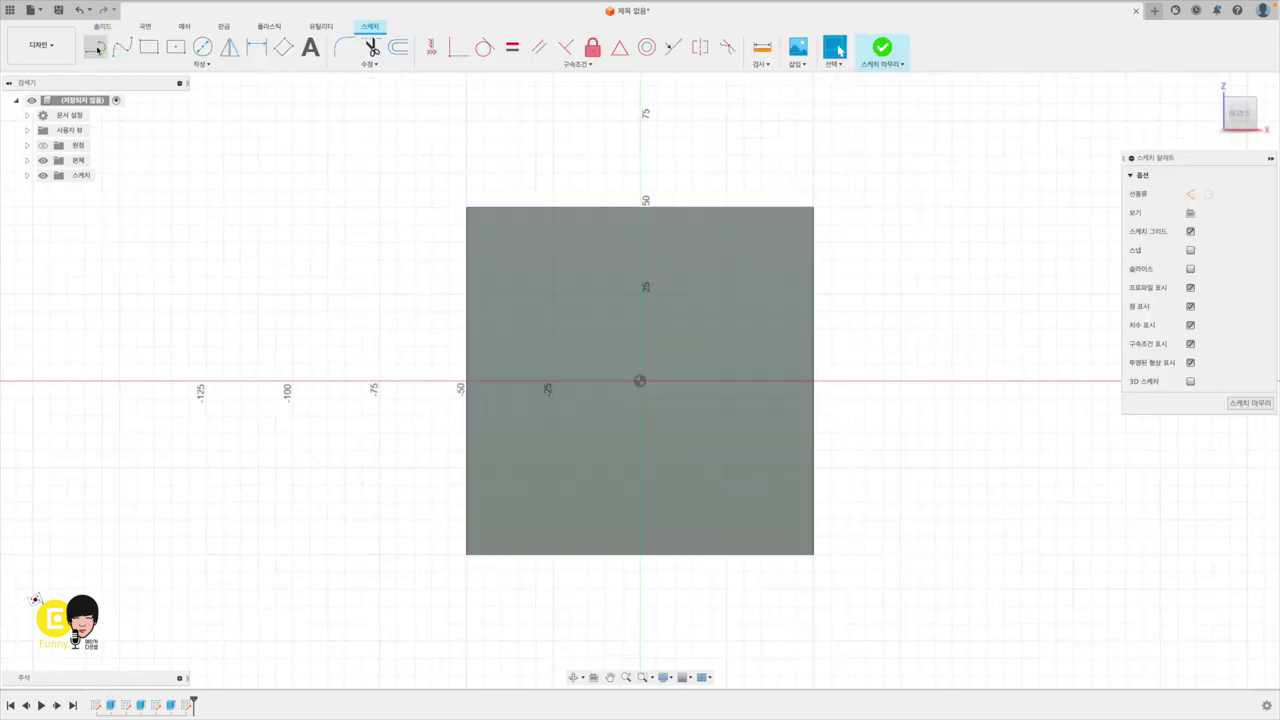
left_click(175, 47)
left_click(1190, 237)
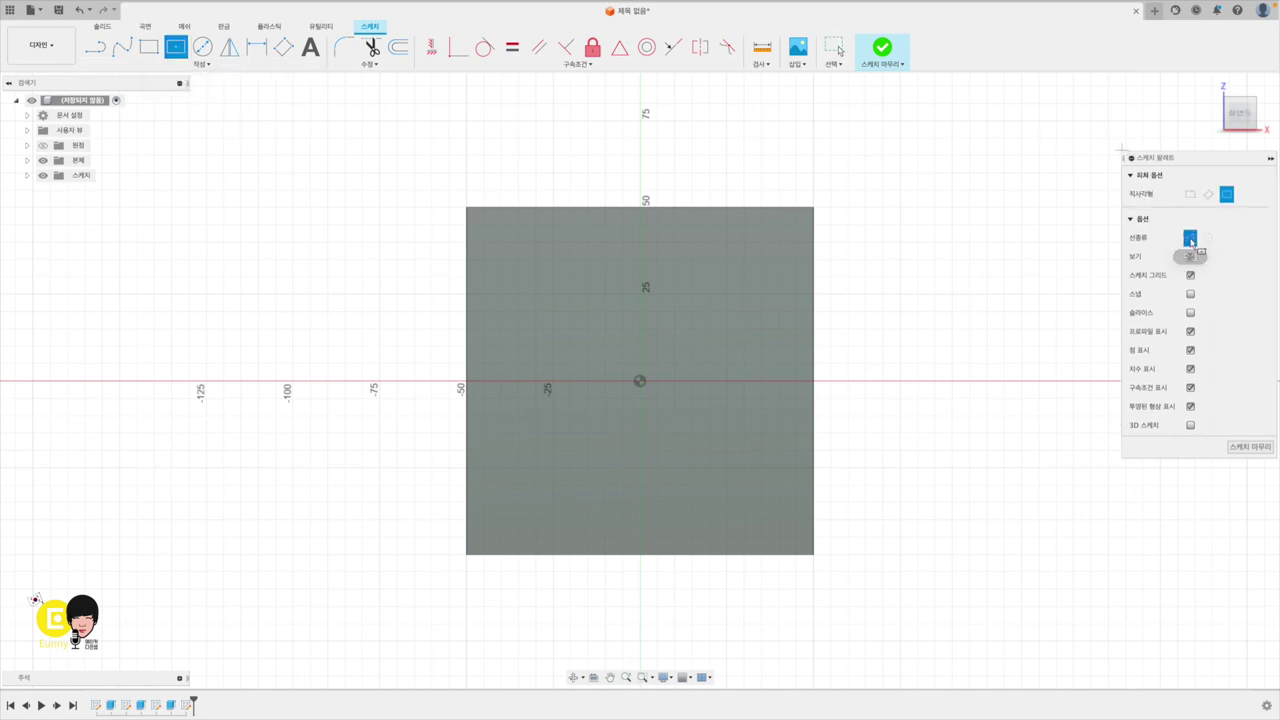
left_click(641, 381)
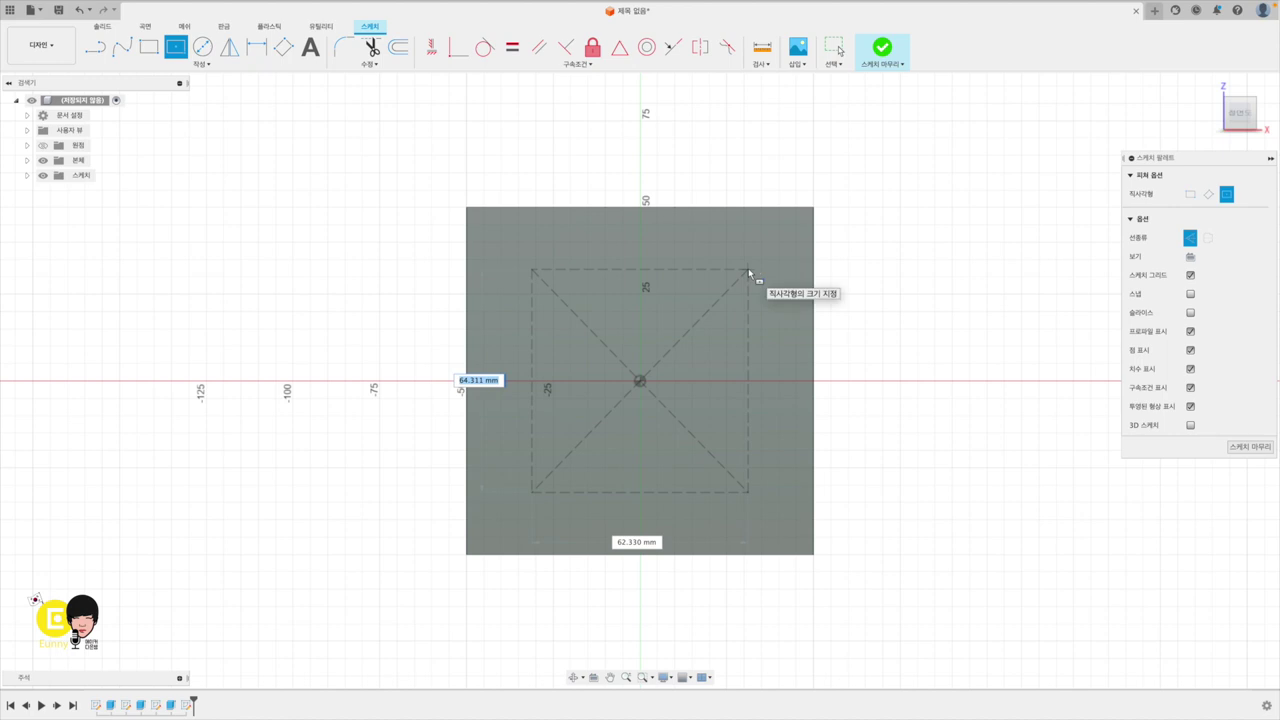
key("Tab")
key("Tab")
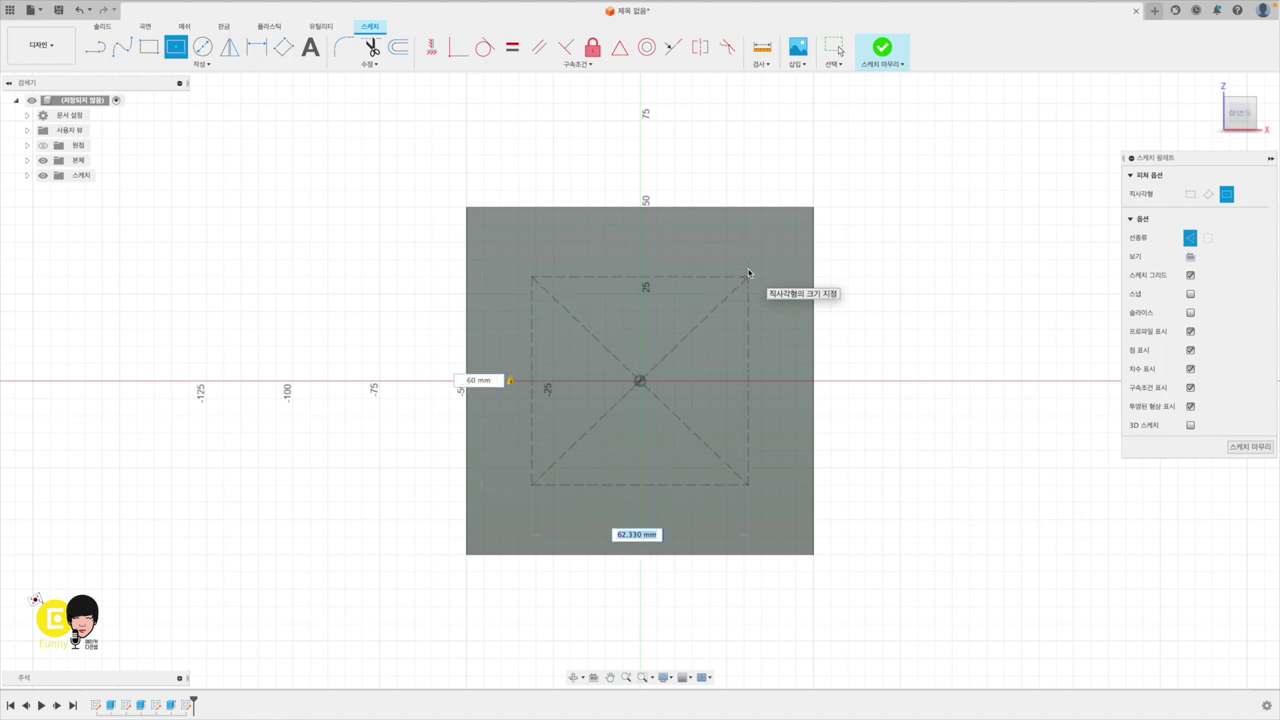
type("60")
key("Return")
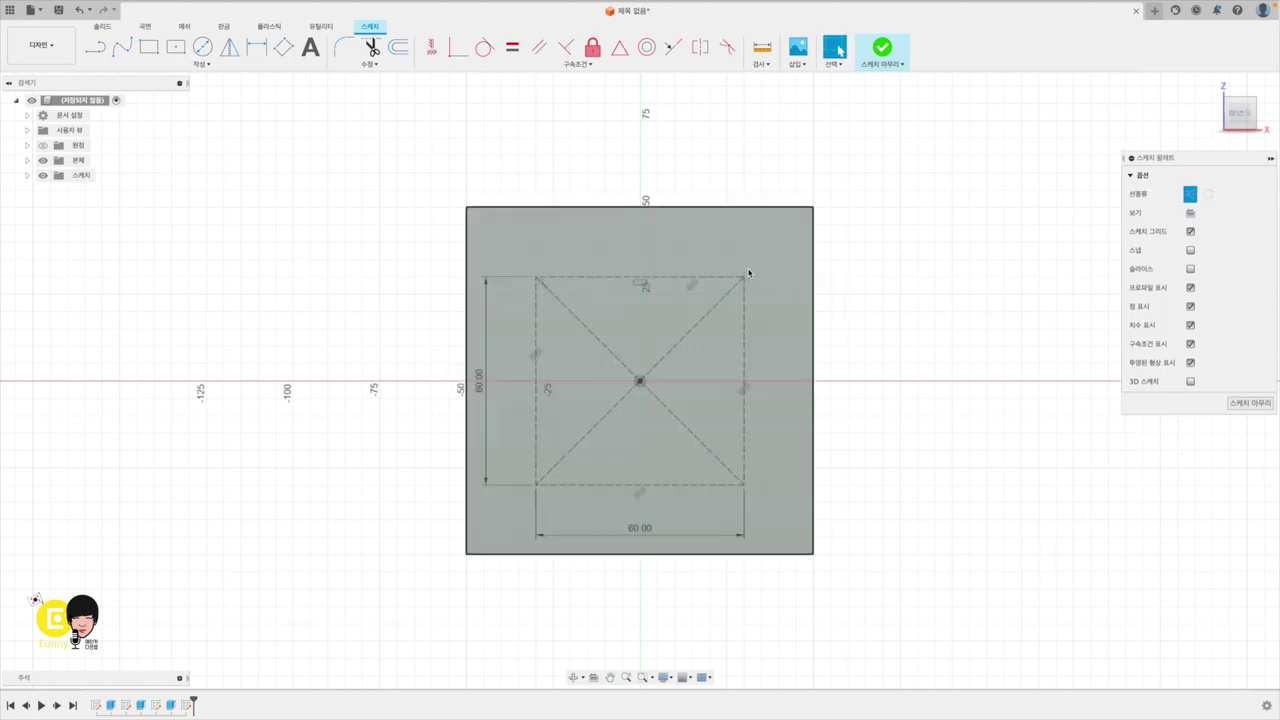
Step: Draw 20 × 20 mm squares centred on the construction square's top-left corner and the origin
left_click(177, 48)
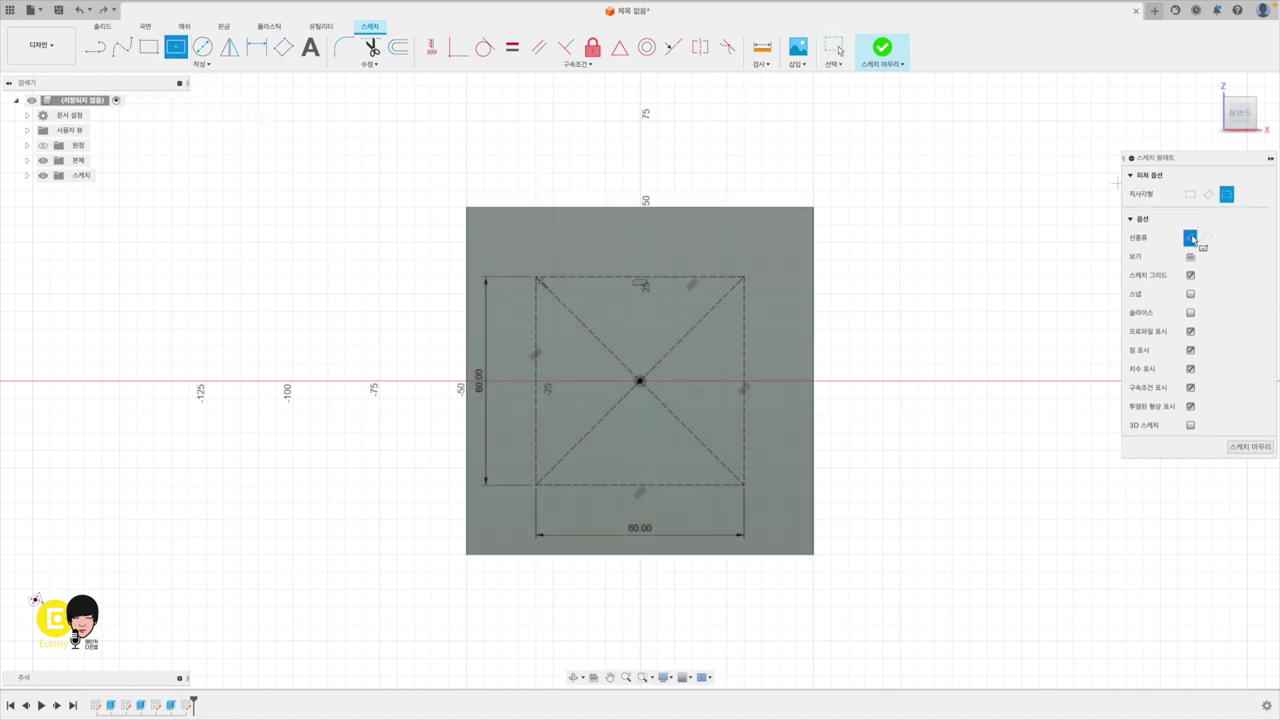
left_click(536, 276)
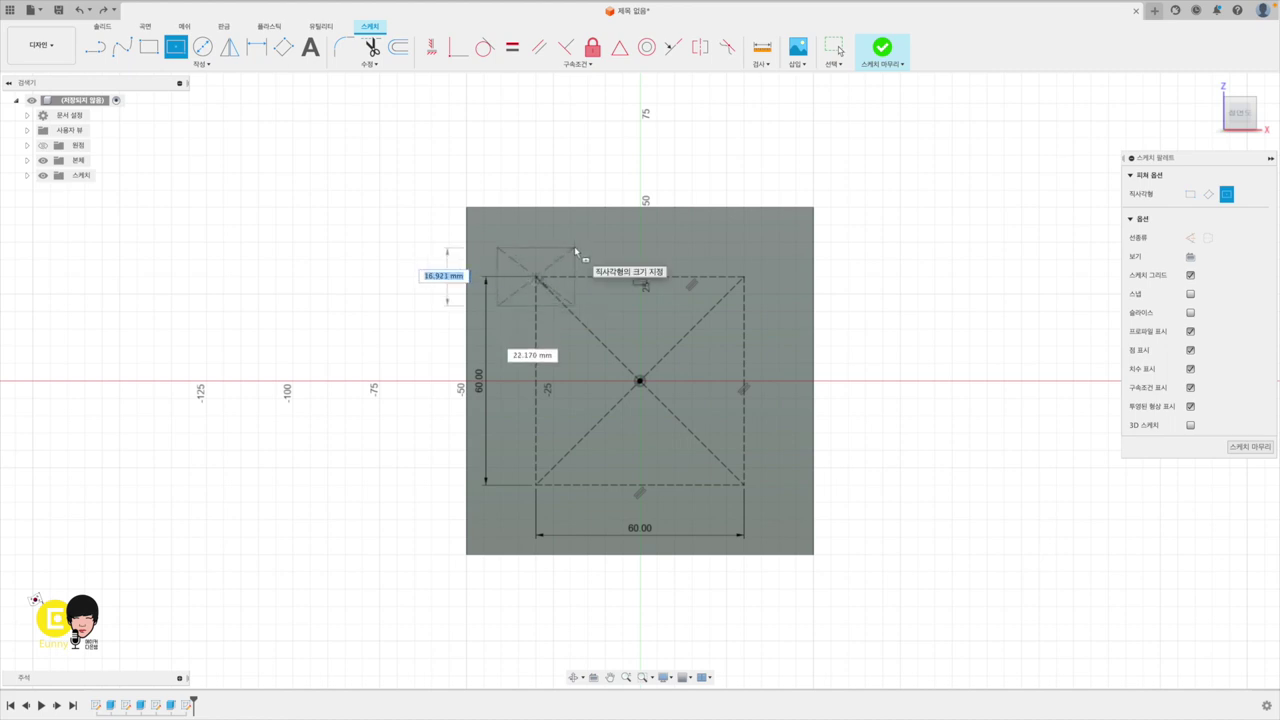
type("20")
key("Tab")
type("20")
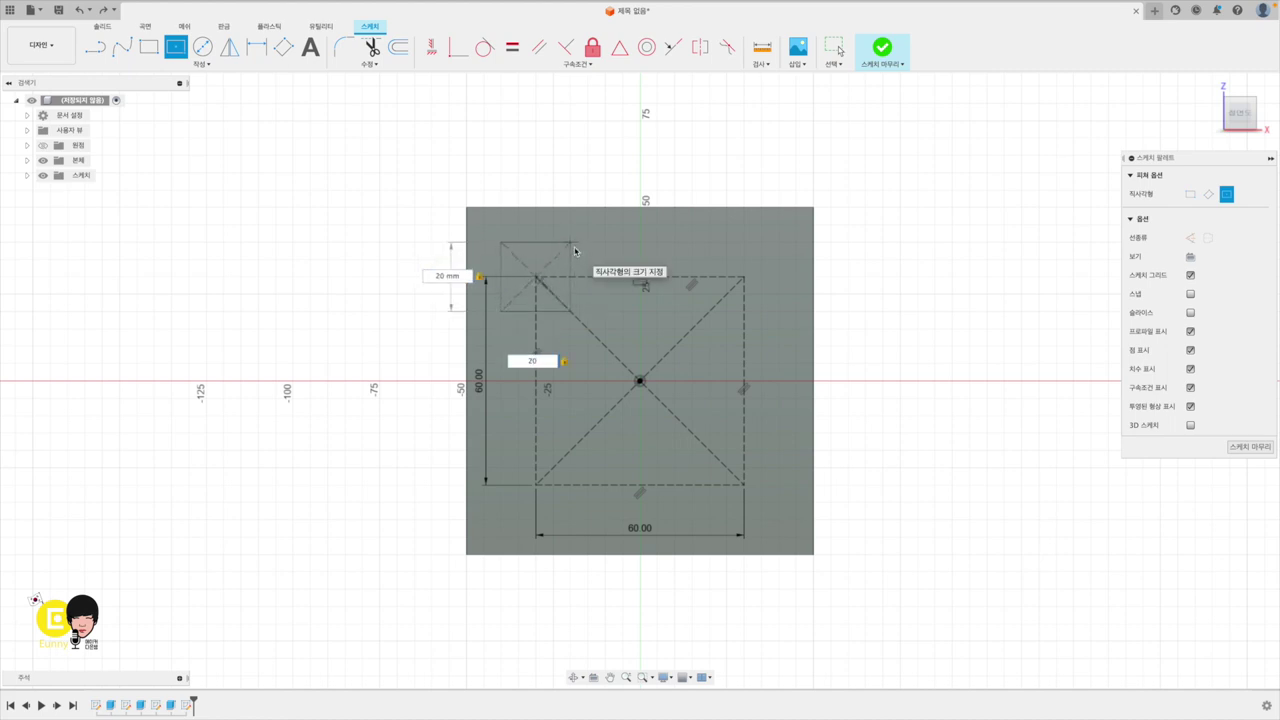
key("Return")
key("Escape")
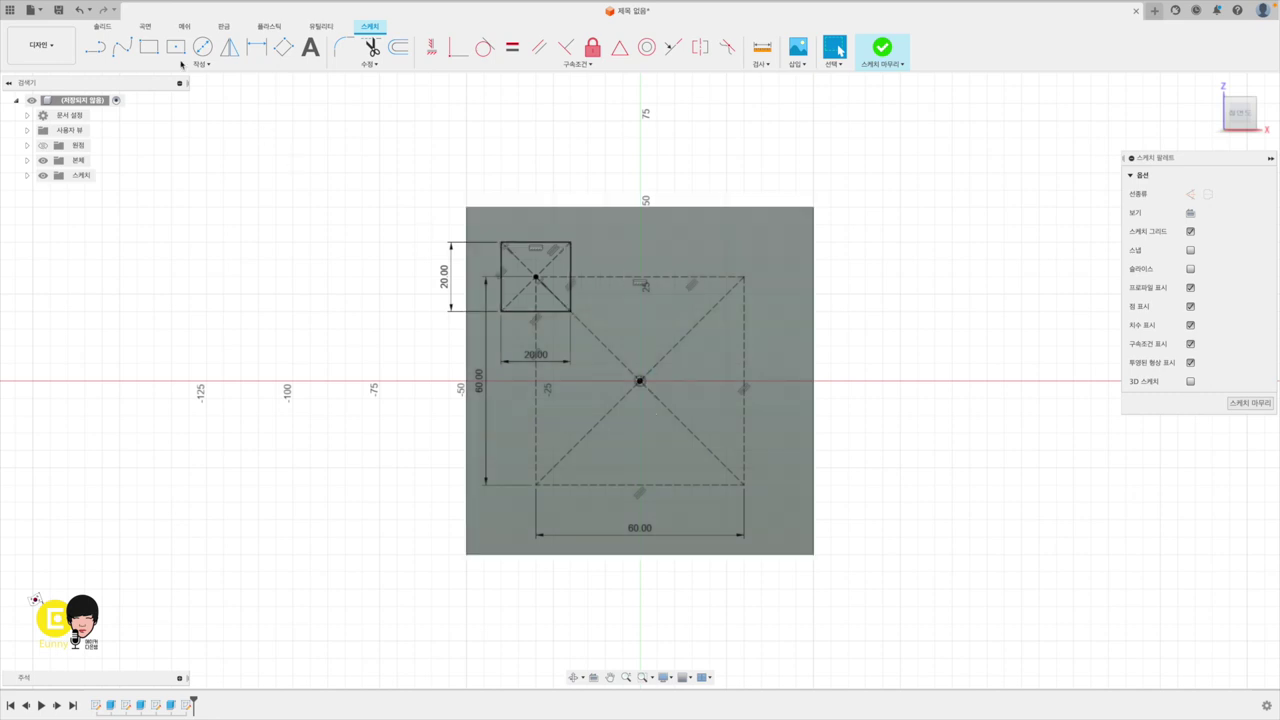
left_click(175, 47)
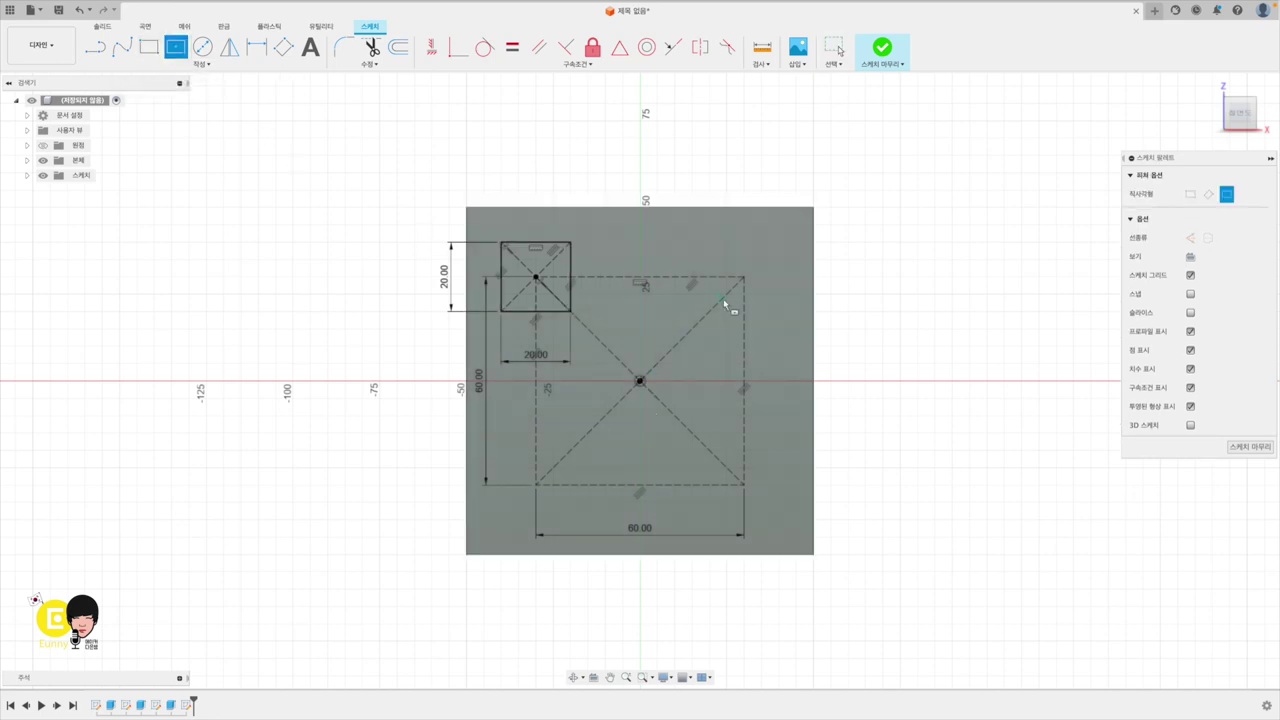
left_click(640, 381)
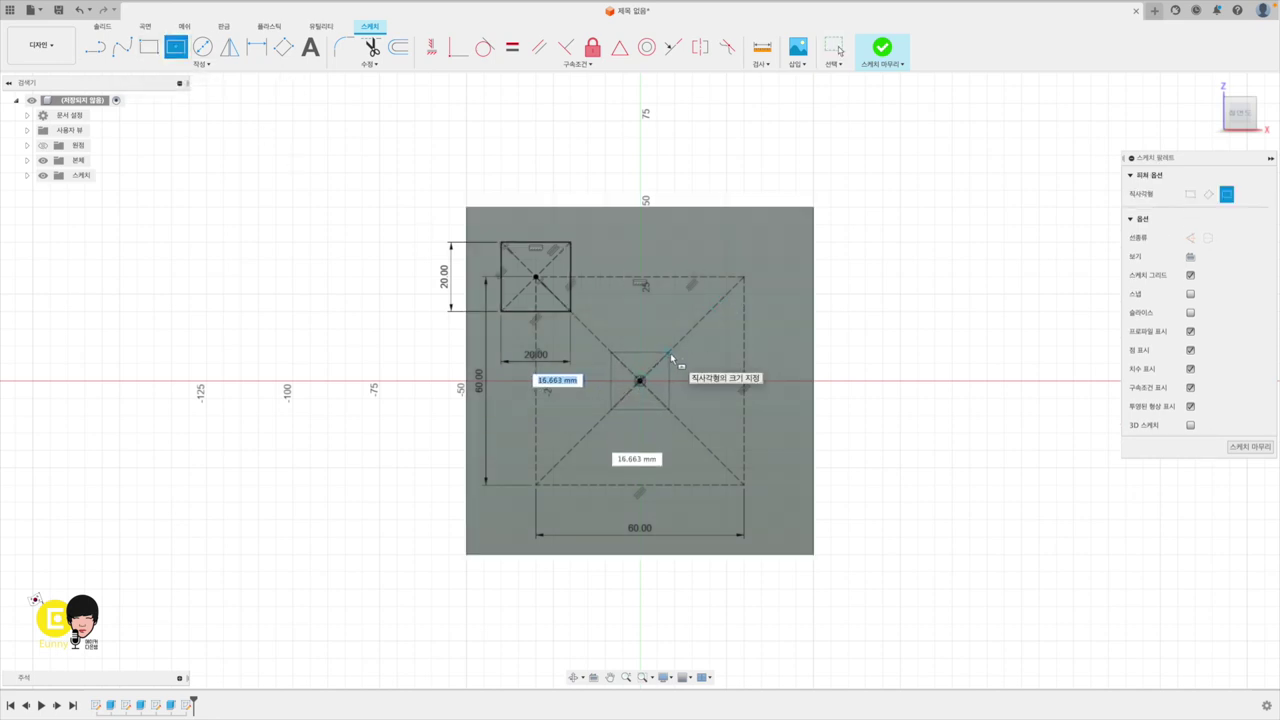
type("20")
key("Tab")
type("20")
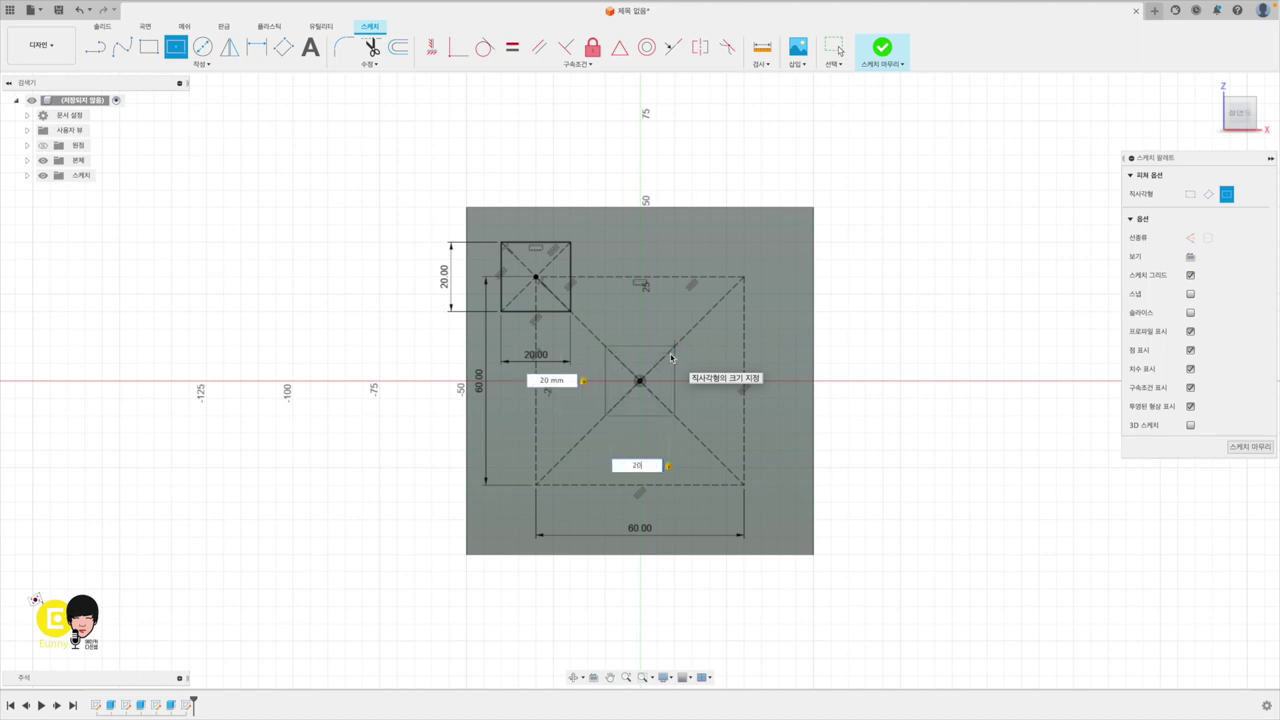
key("Return")
key("Escape")
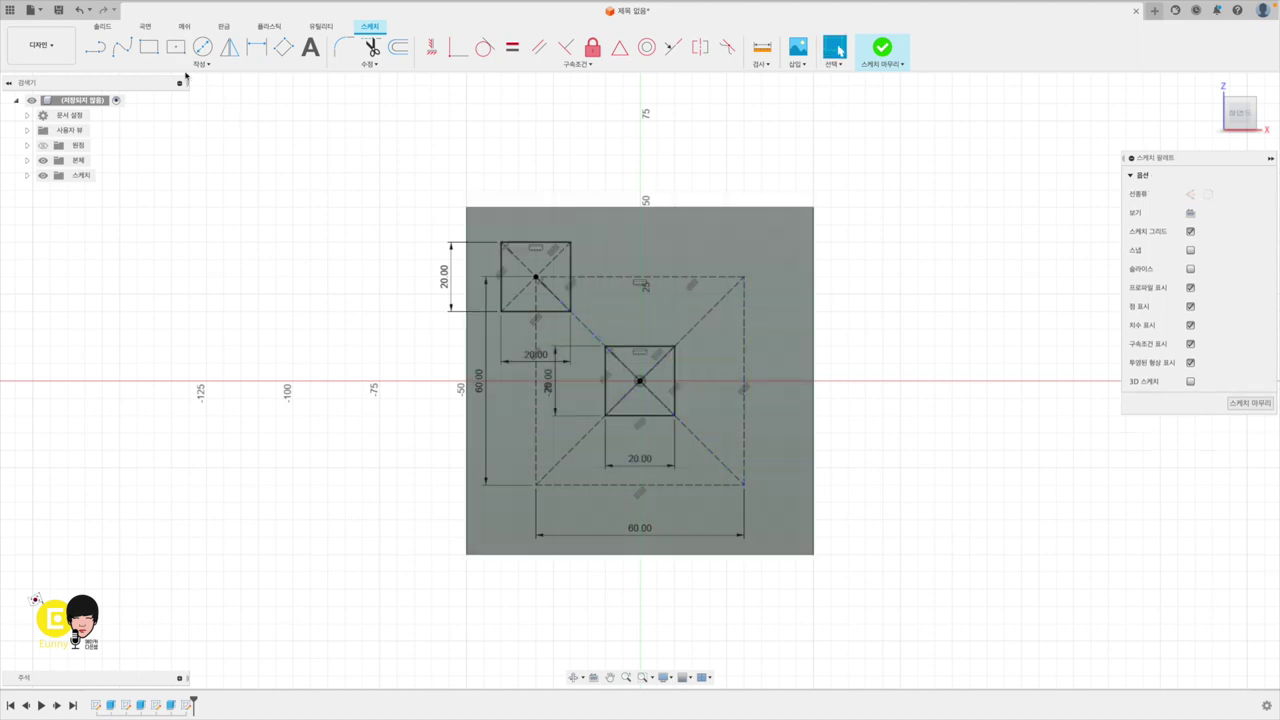
Step: Add a 20 × 20 mm square at the bottom-right corner and finish the sketch
left_click(175, 47)
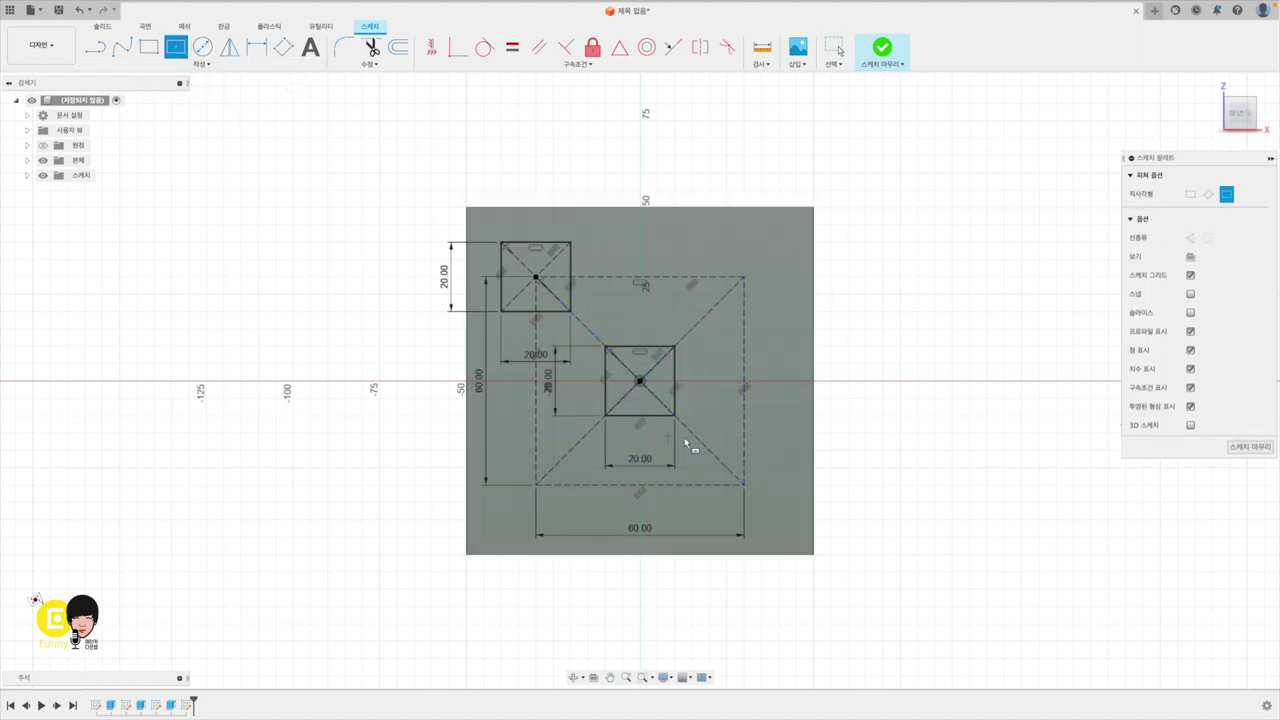
left_click(743, 484)
type("20")
key("Tab")
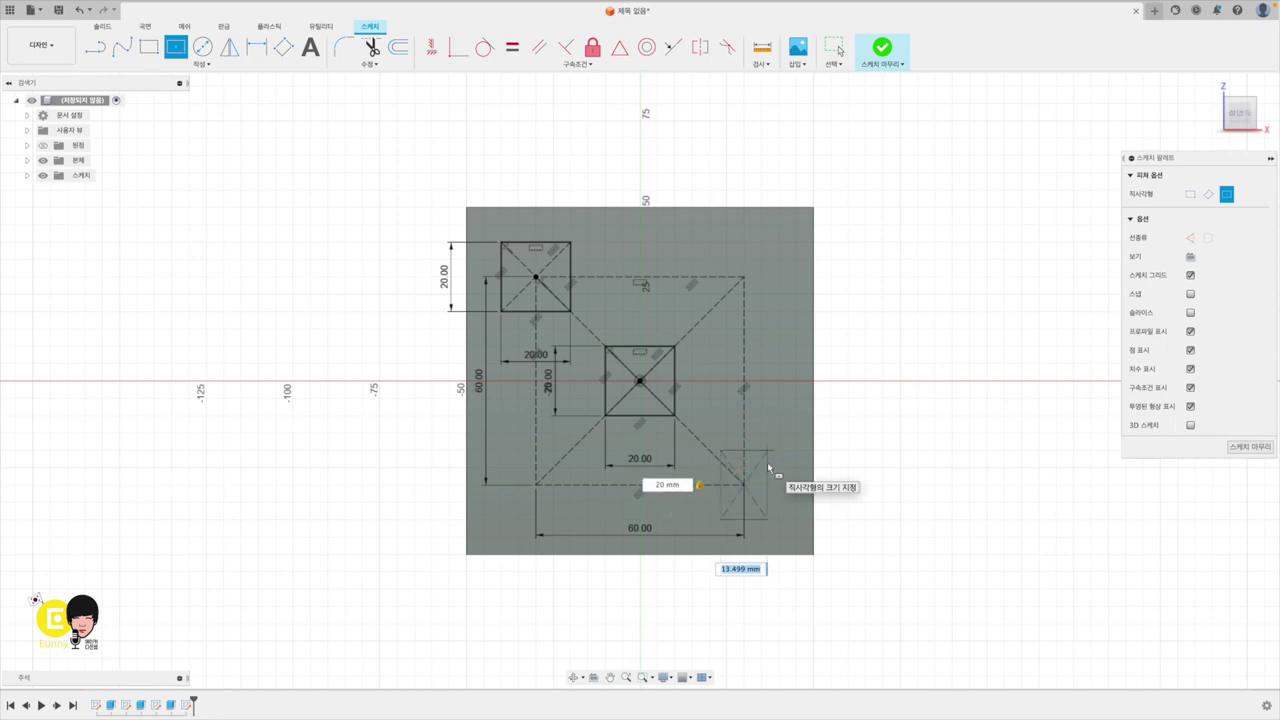
type("20")
key("Return")
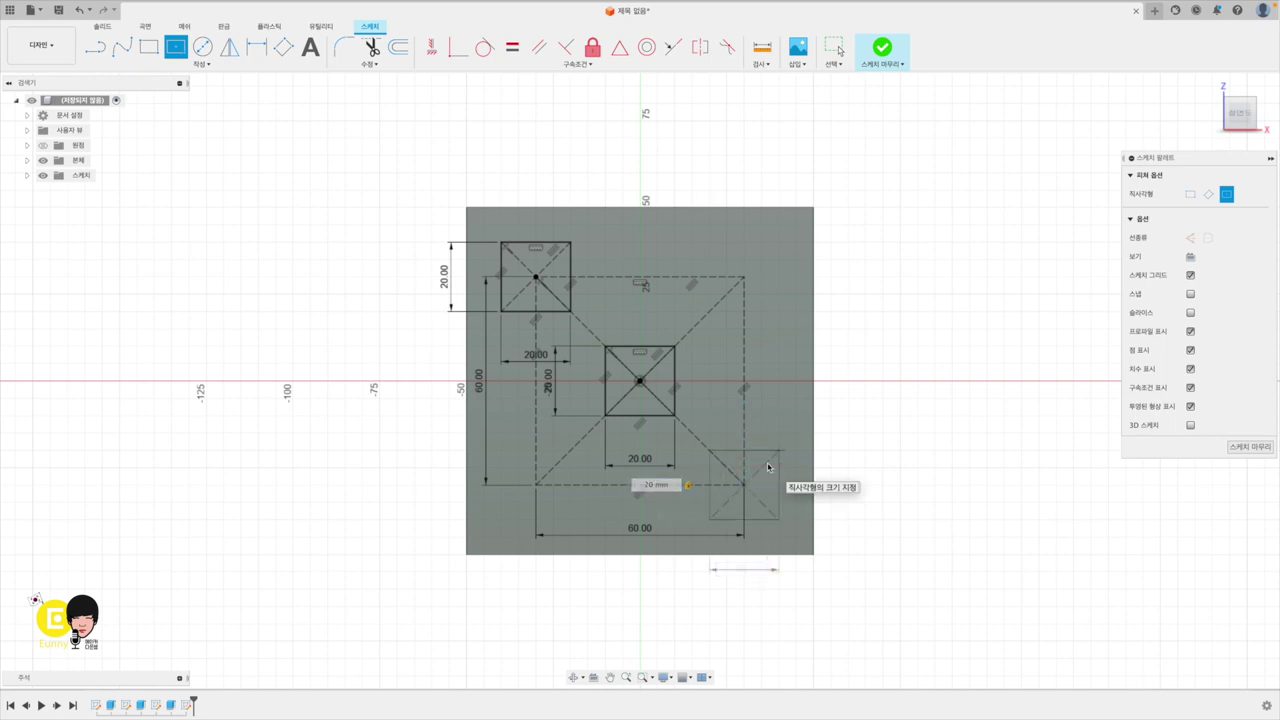
key("Escape")
left_click(882, 50)
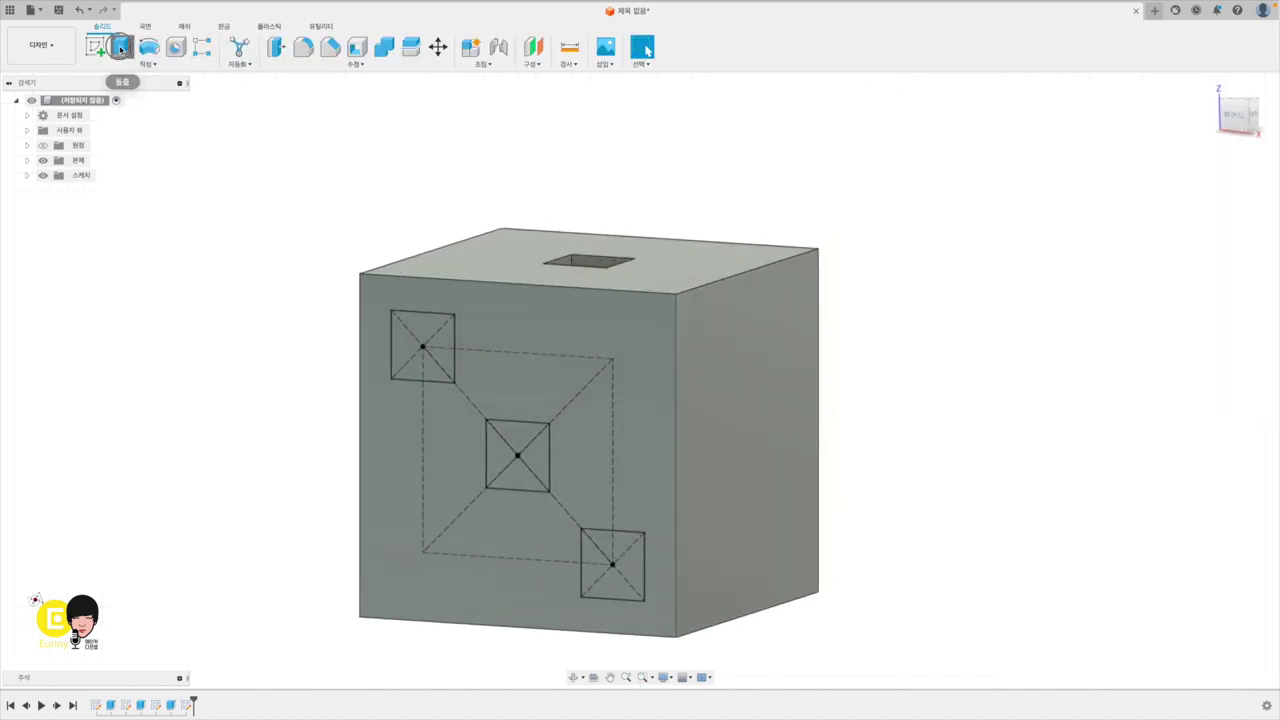
Step: Cut the three diagonal 20 mm squares into the face as shallow pockets, then select the front face
left_click(121, 47)
left_click(426, 333)
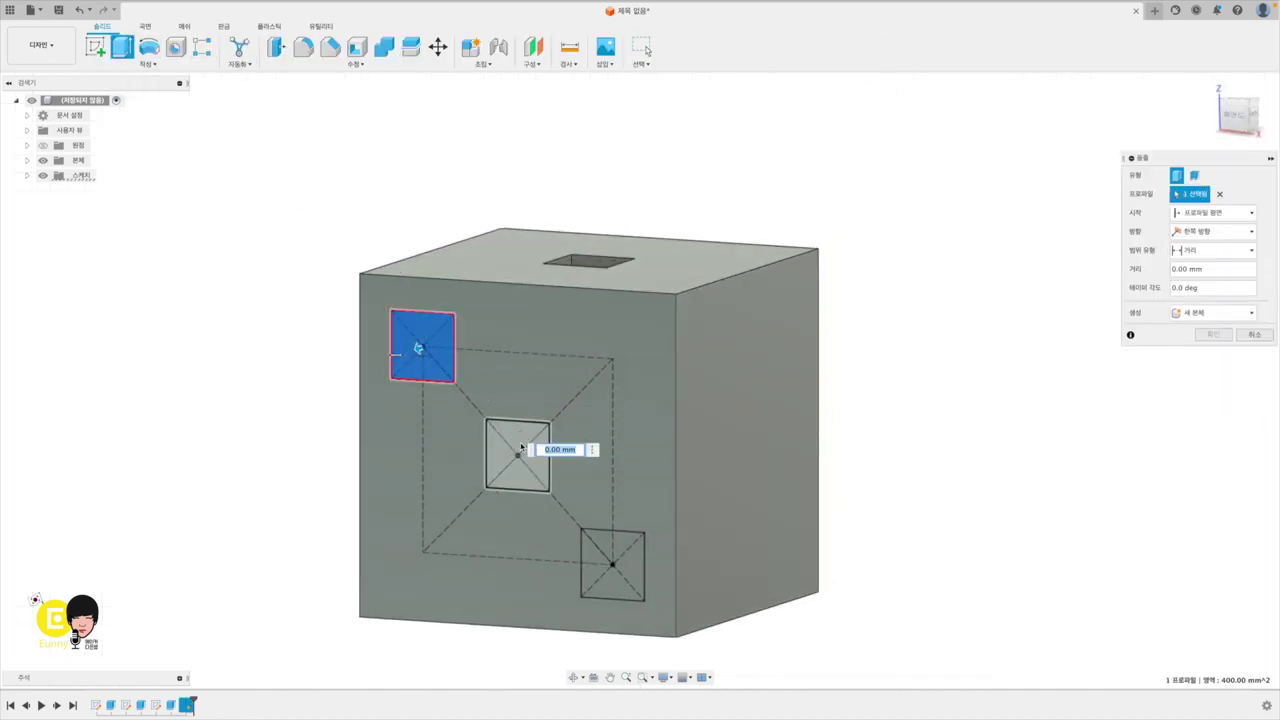
left_click(520, 450)
left_click(627, 560)
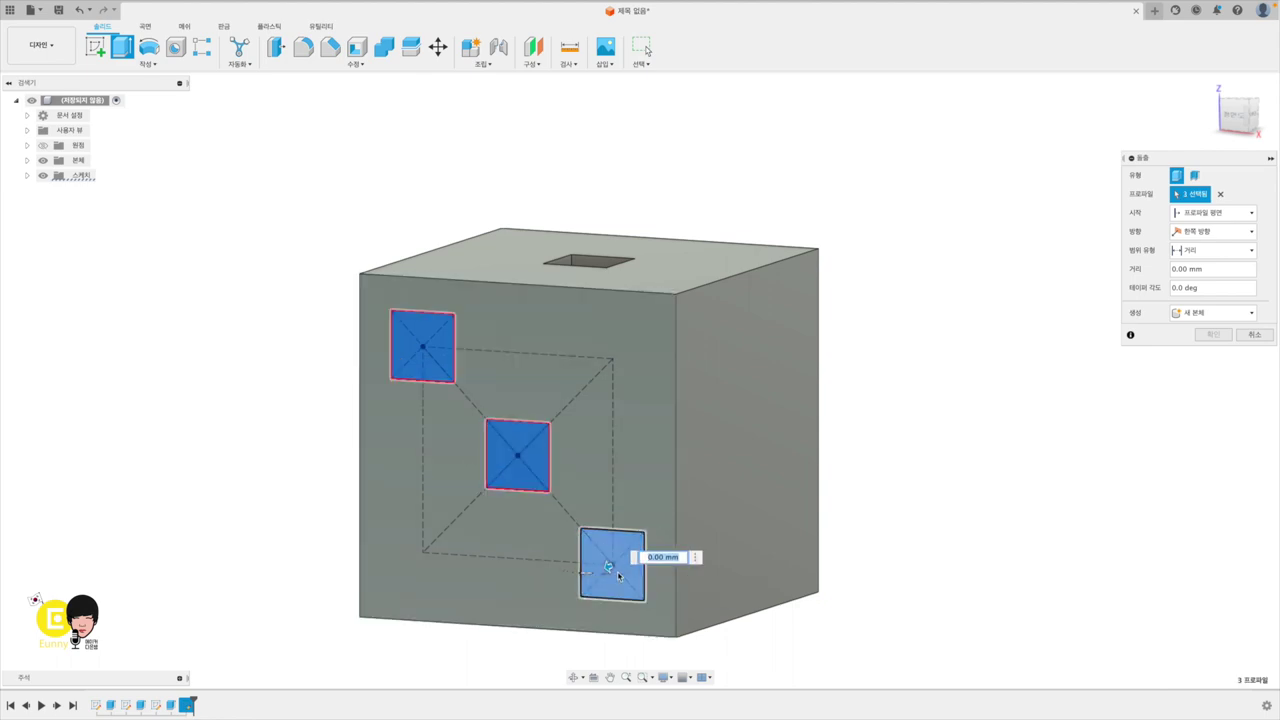
left_click_drag(614, 562, 614, 567)
type("-5")
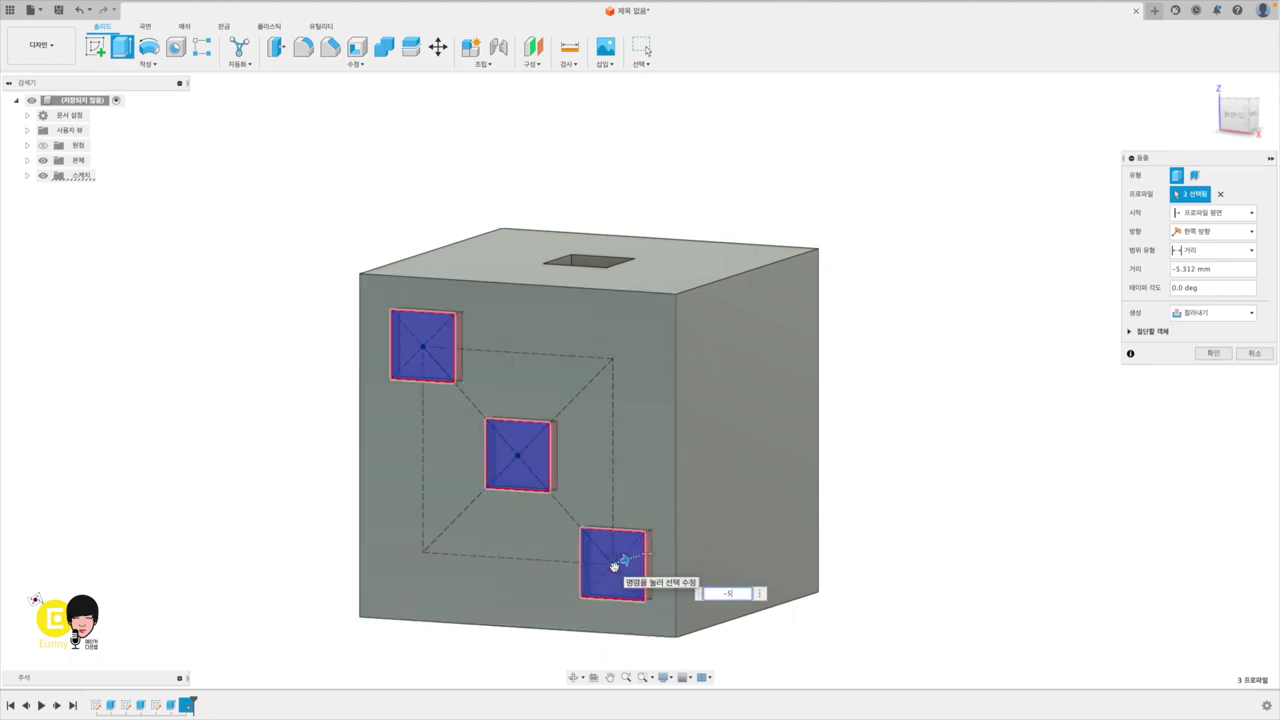
key("Return")
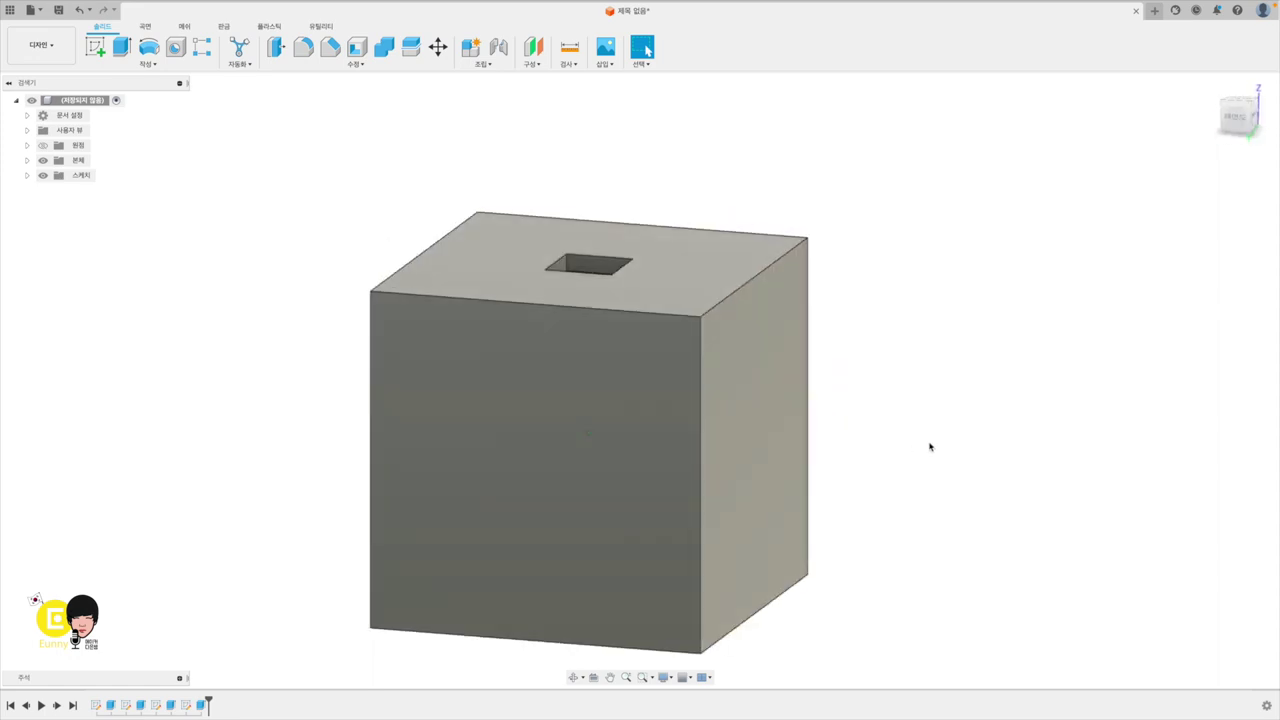
left_click(603, 374)
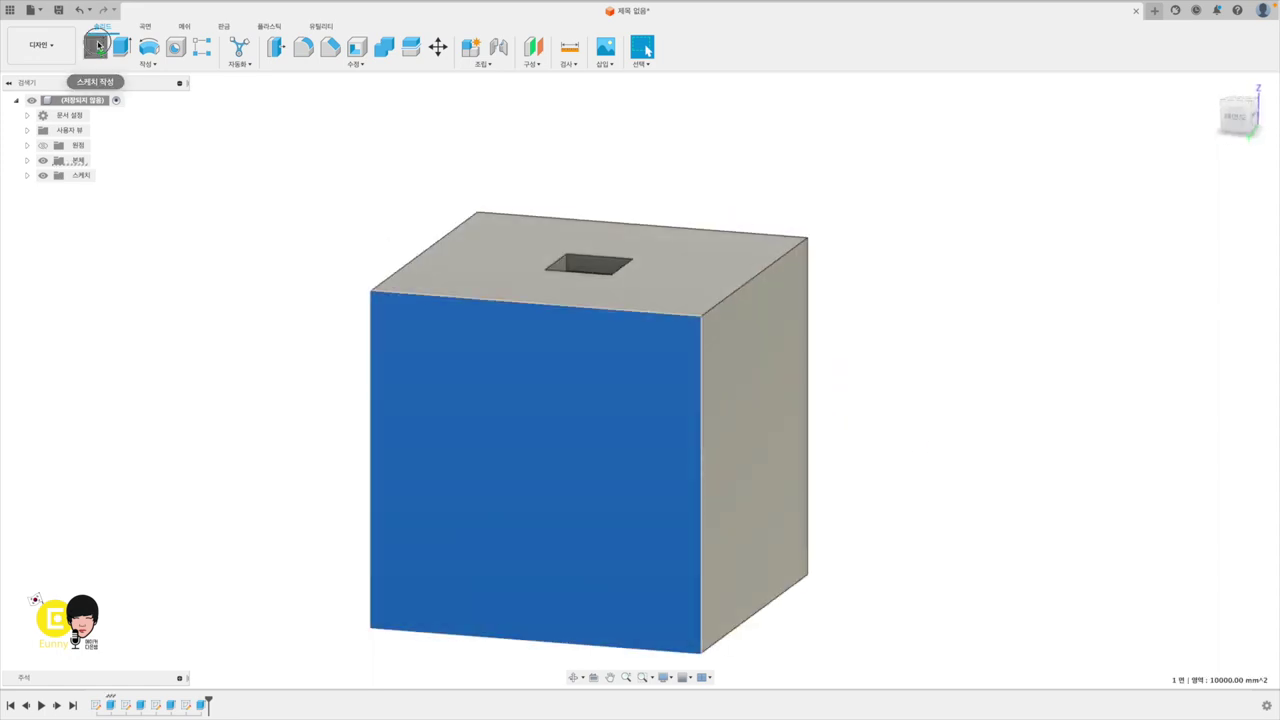
Step: Start a sketch on the front face with a 60 × 60 mm construction centre rectangle at the origin
left_click(98, 45)
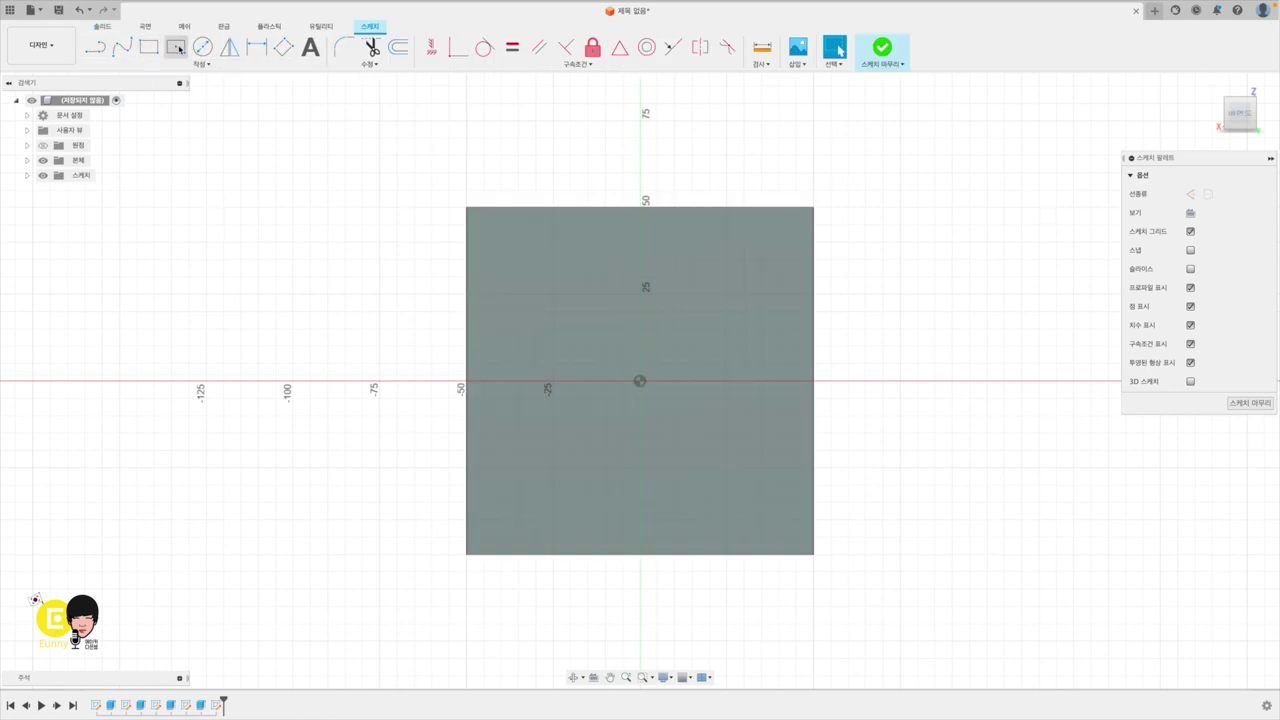
left_click(178, 48)
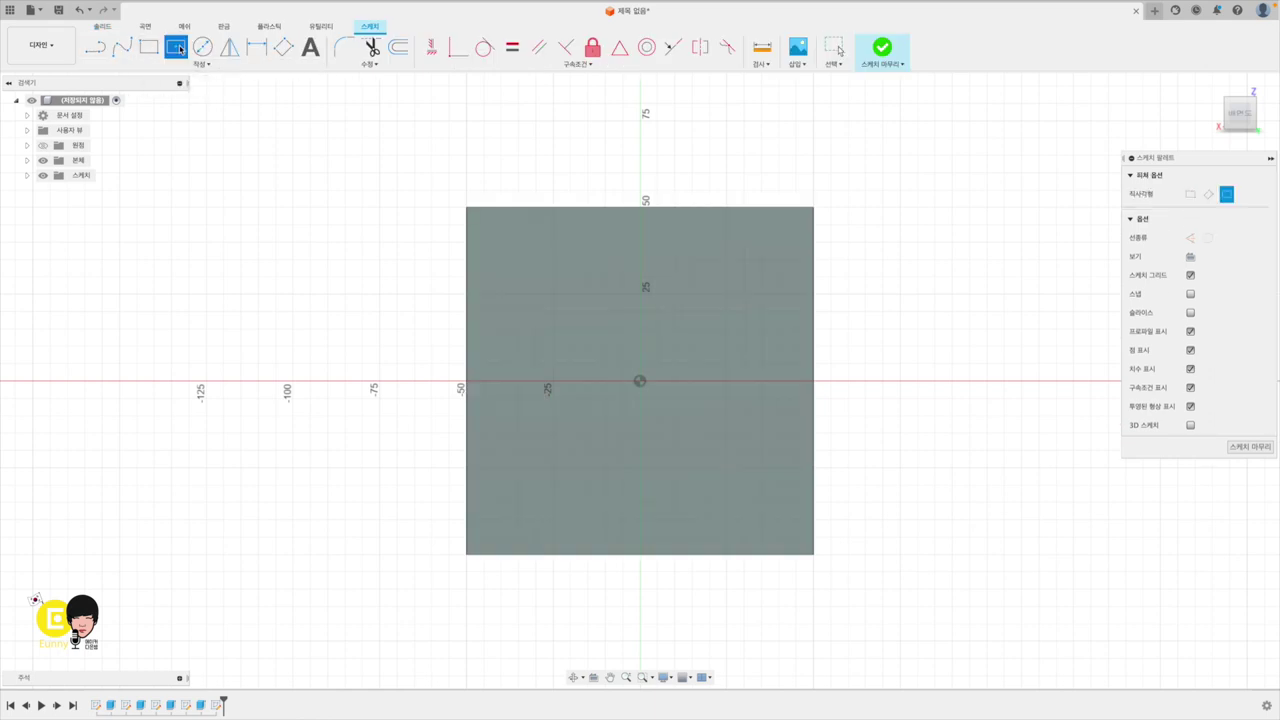
left_click(1190, 237)
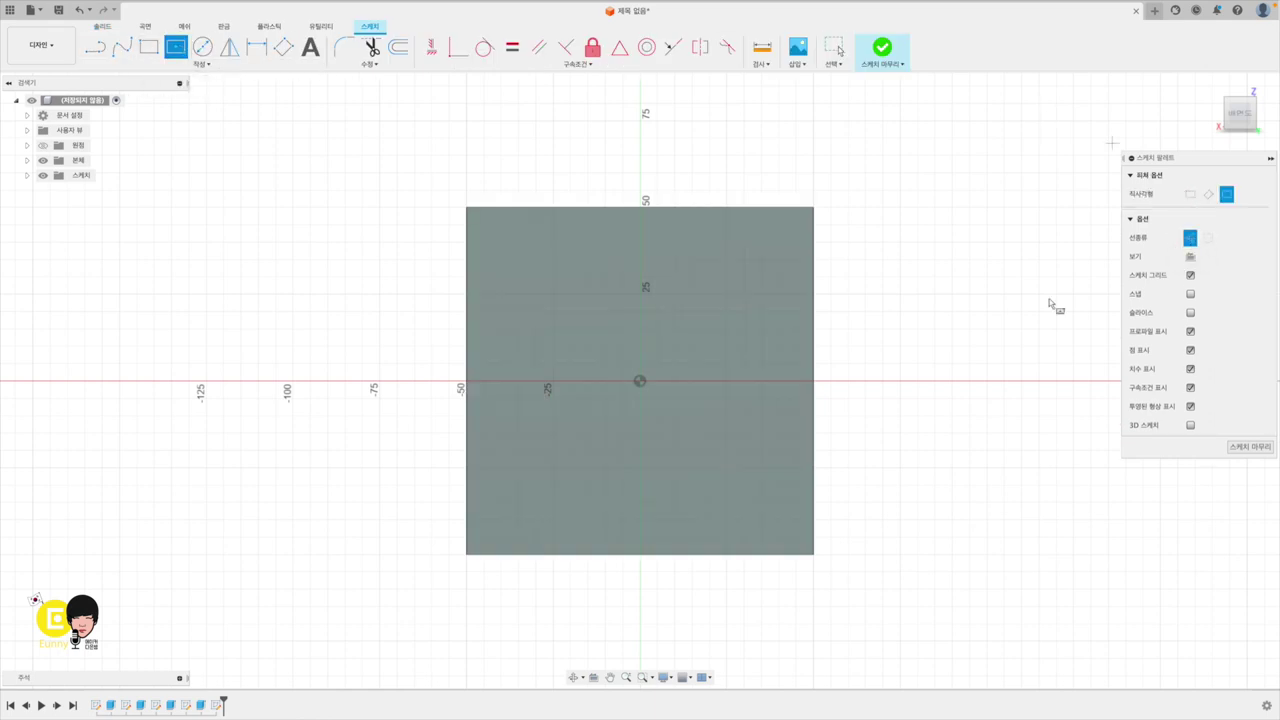
left_click(640, 381)
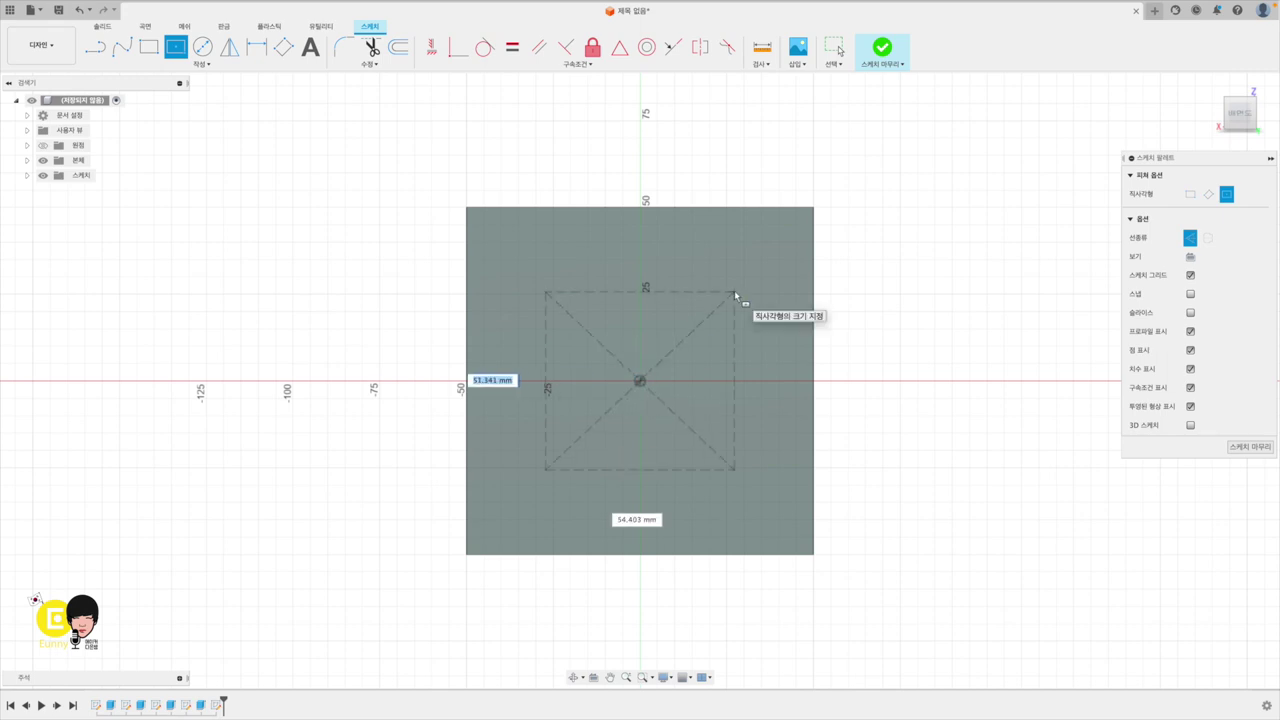
key("Tab")
type("60")
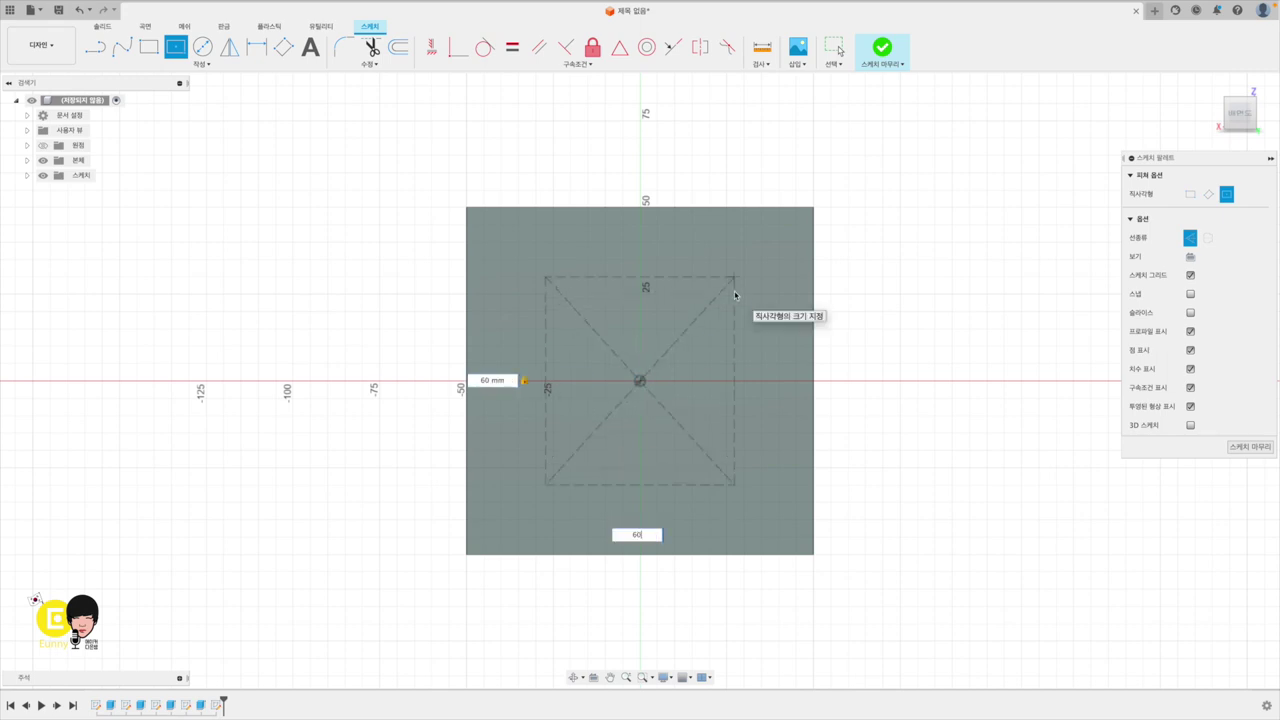
key("Return")
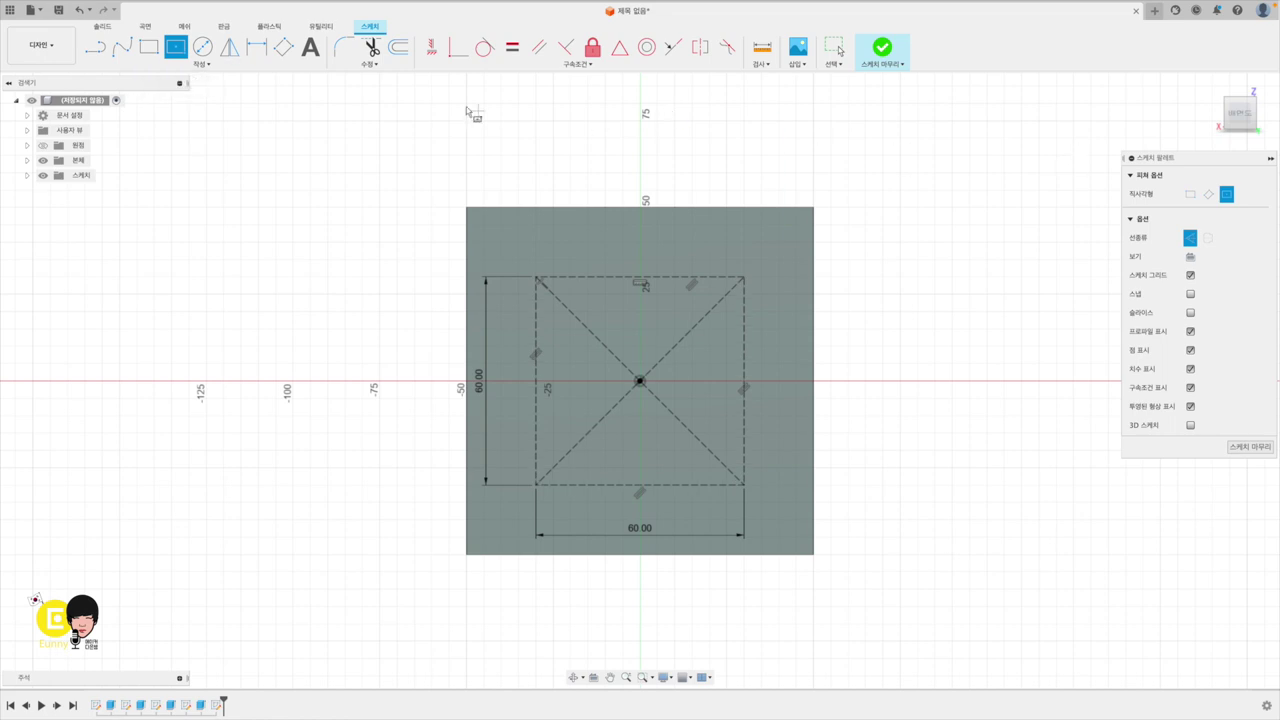
left_click(1190, 239)
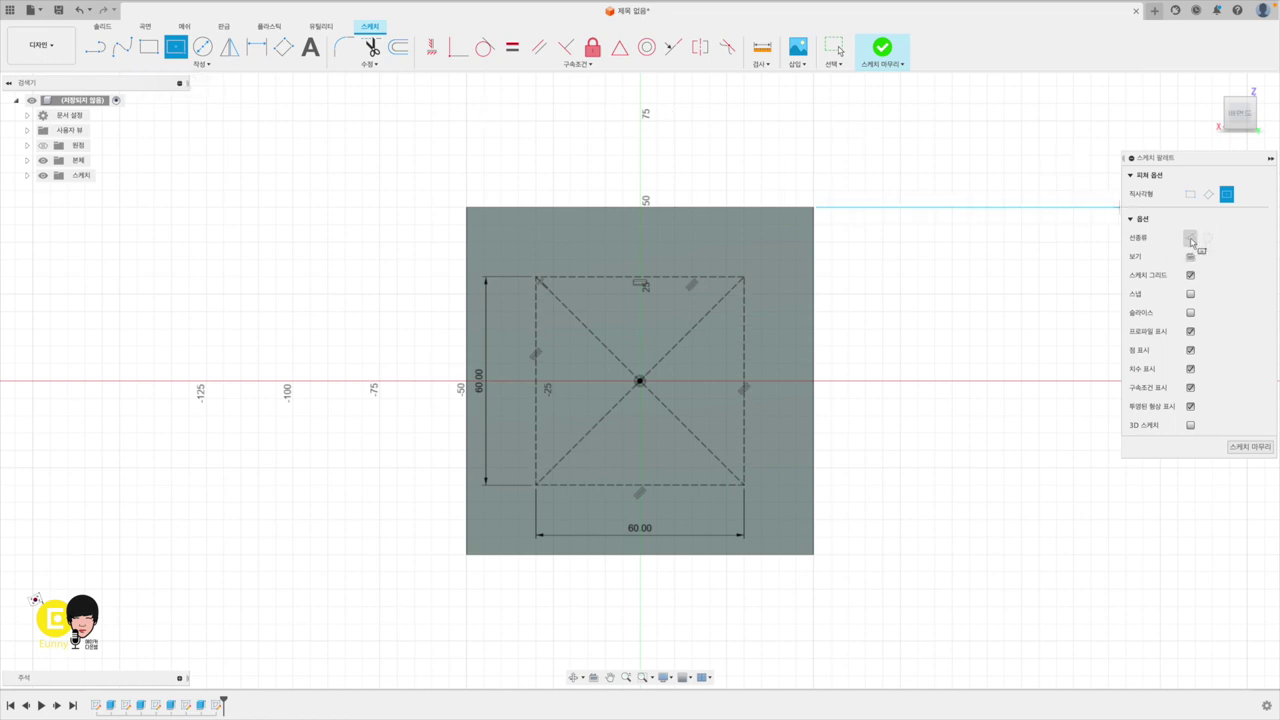
Step: Draw 20 × 20 mm squares centred on the top-left and lower-right corners
left_click(537, 277)
type("20")
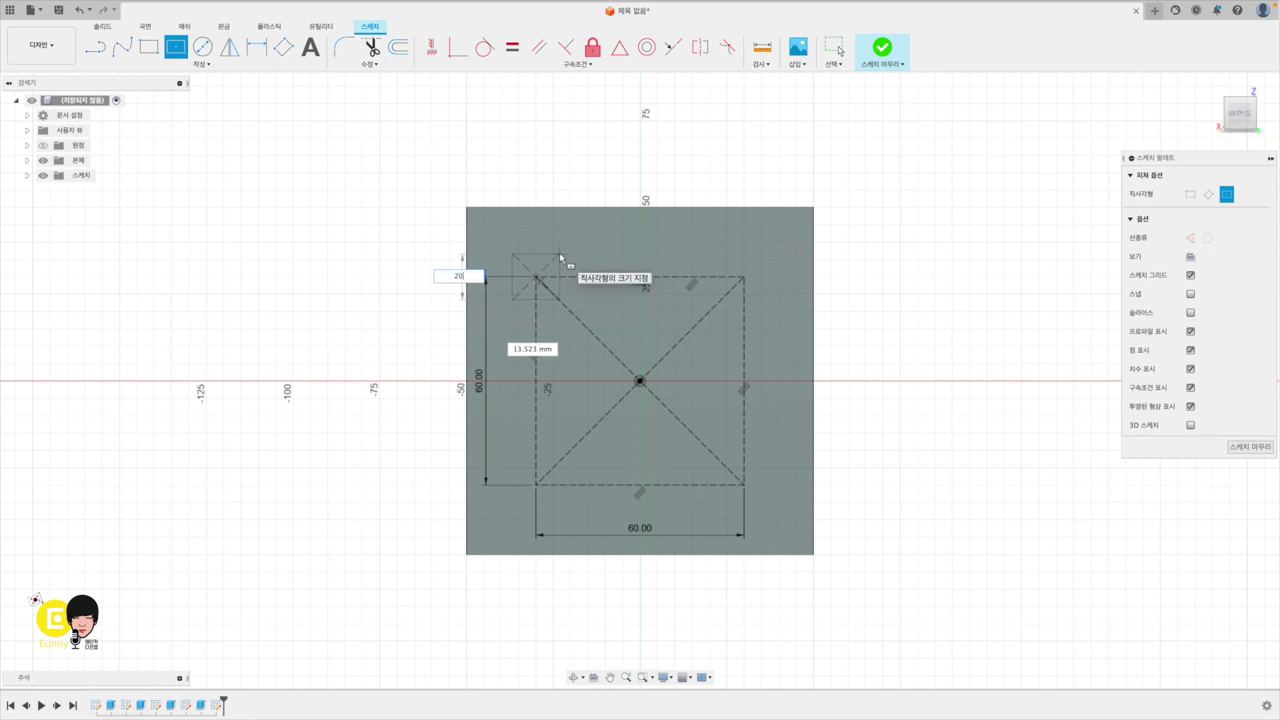
key("Tab")
type("20")
key("Tab")
key("Return")
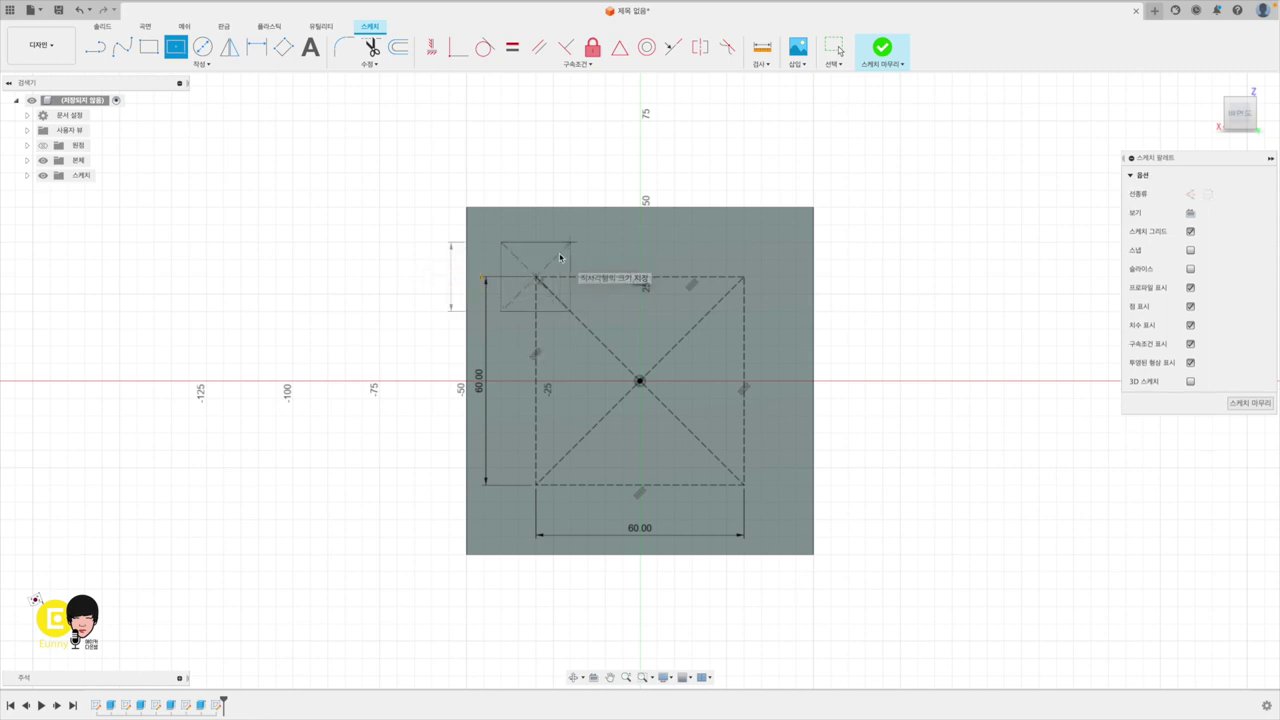
left_click(175, 47)
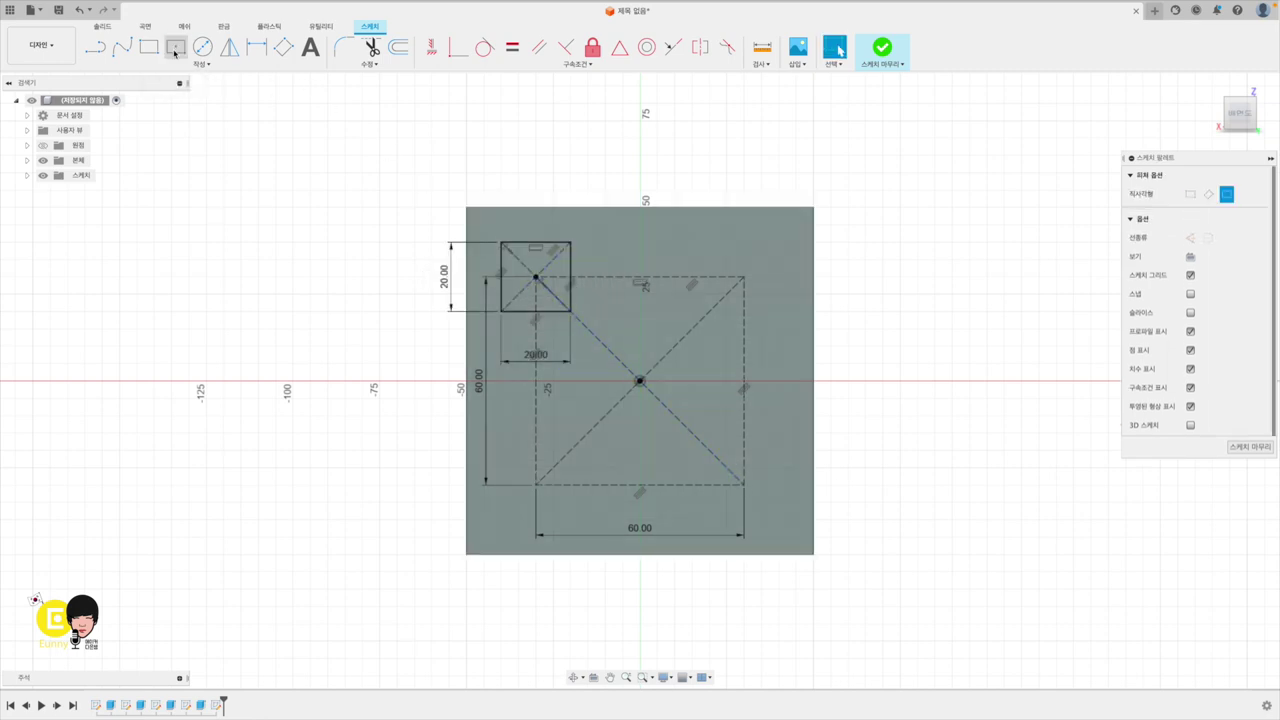
left_click(744, 486)
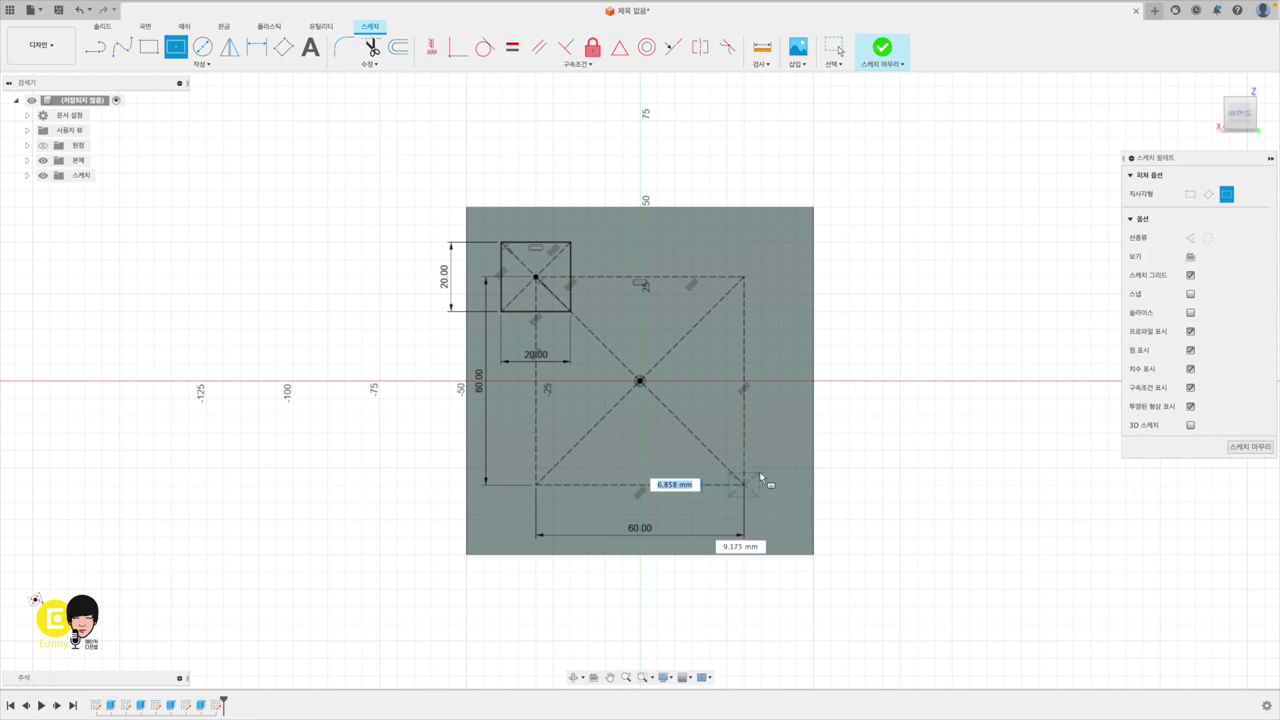
type("20")
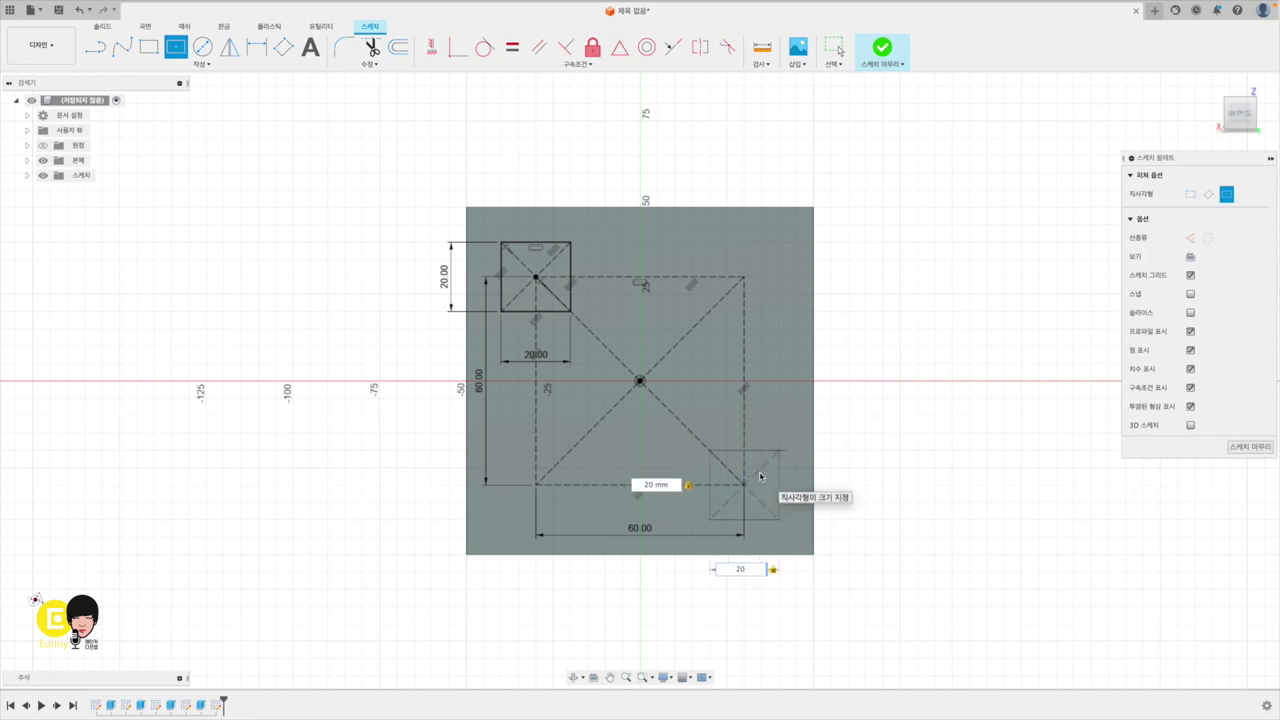
key("Return")
Step: Add 20 × 20 mm squares on the lower-left and upper-right corners and finish the sketch
left_click(176, 49)
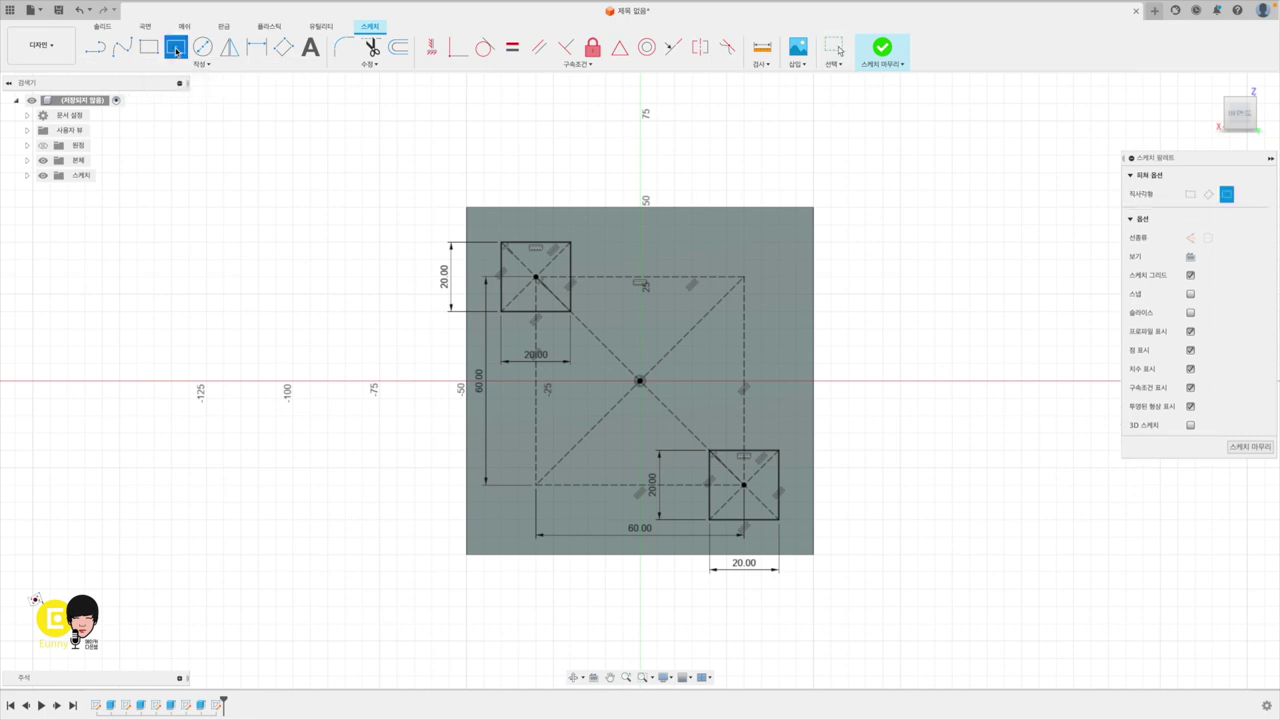
left_click(536, 485)
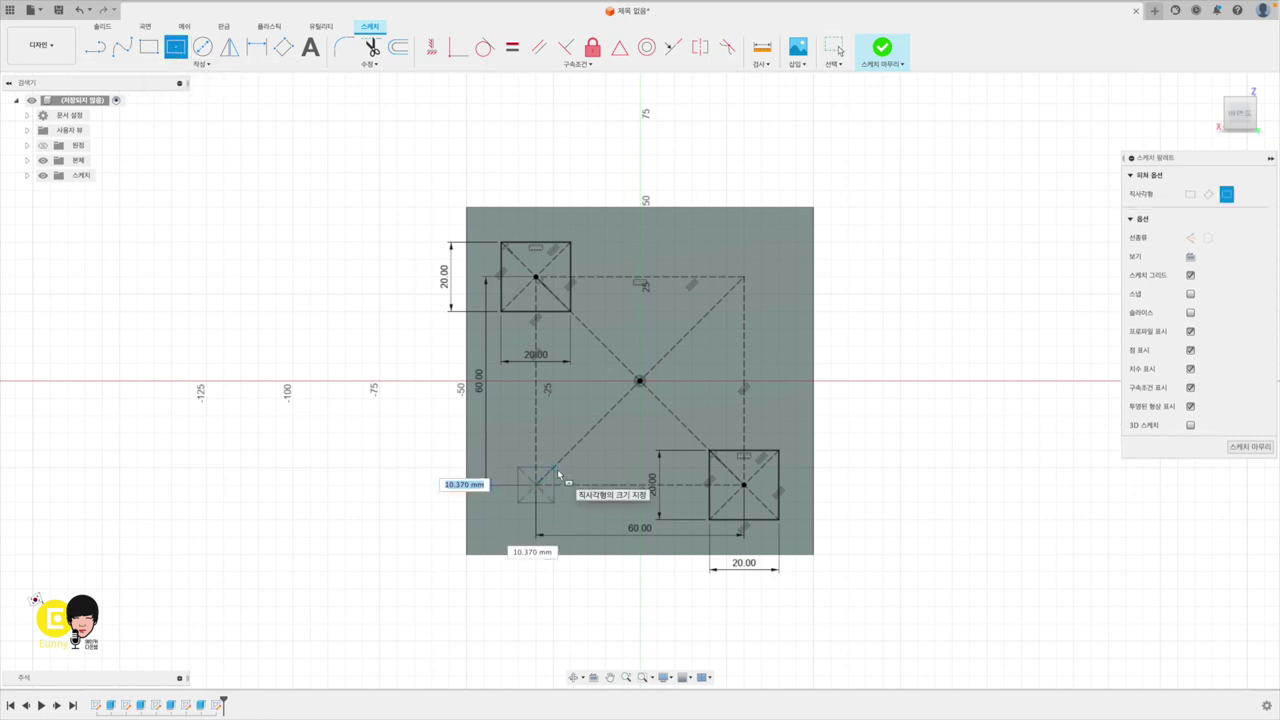
type("20")
key("Tab")
type("20")
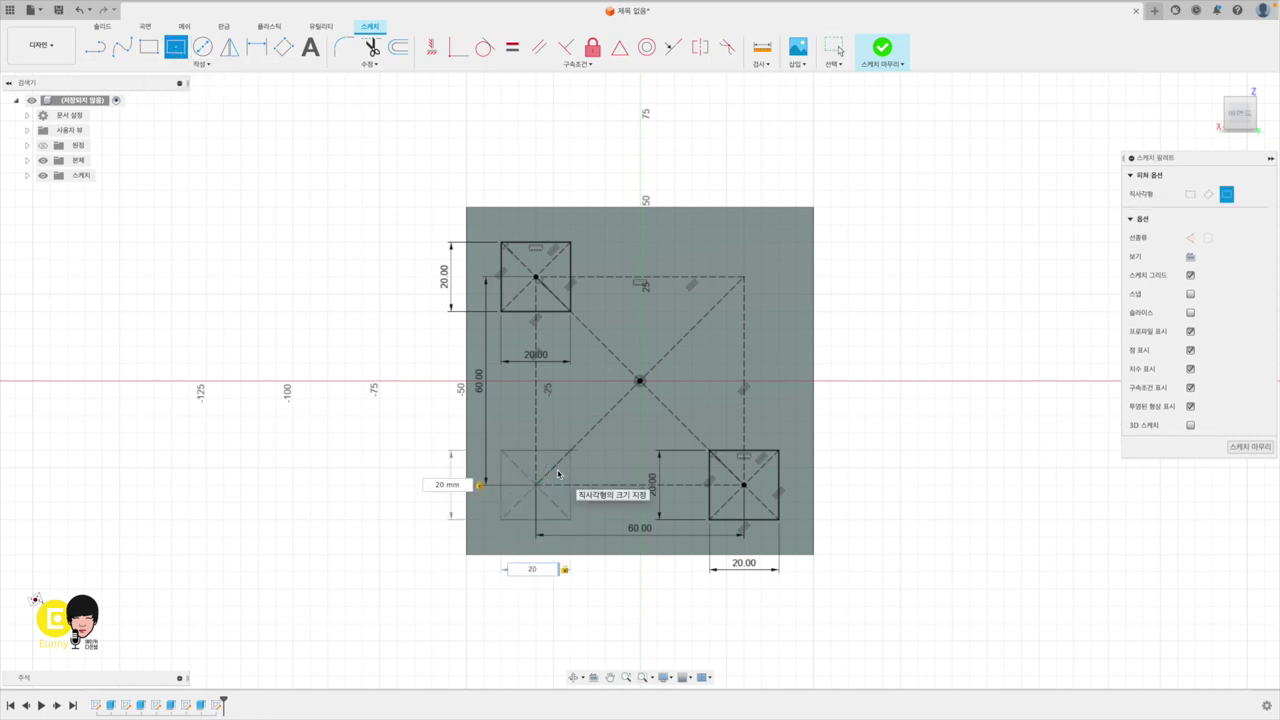
key("Return")
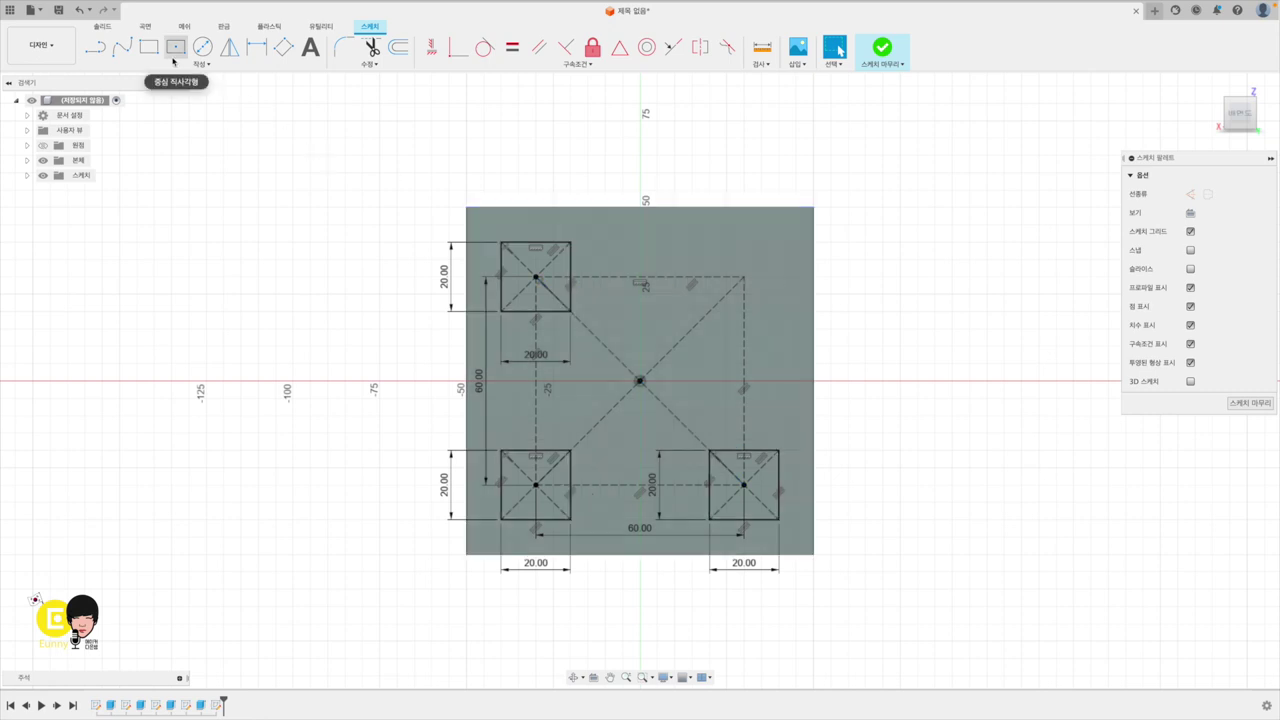
left_click(744, 275)
type("20")
key("Tab")
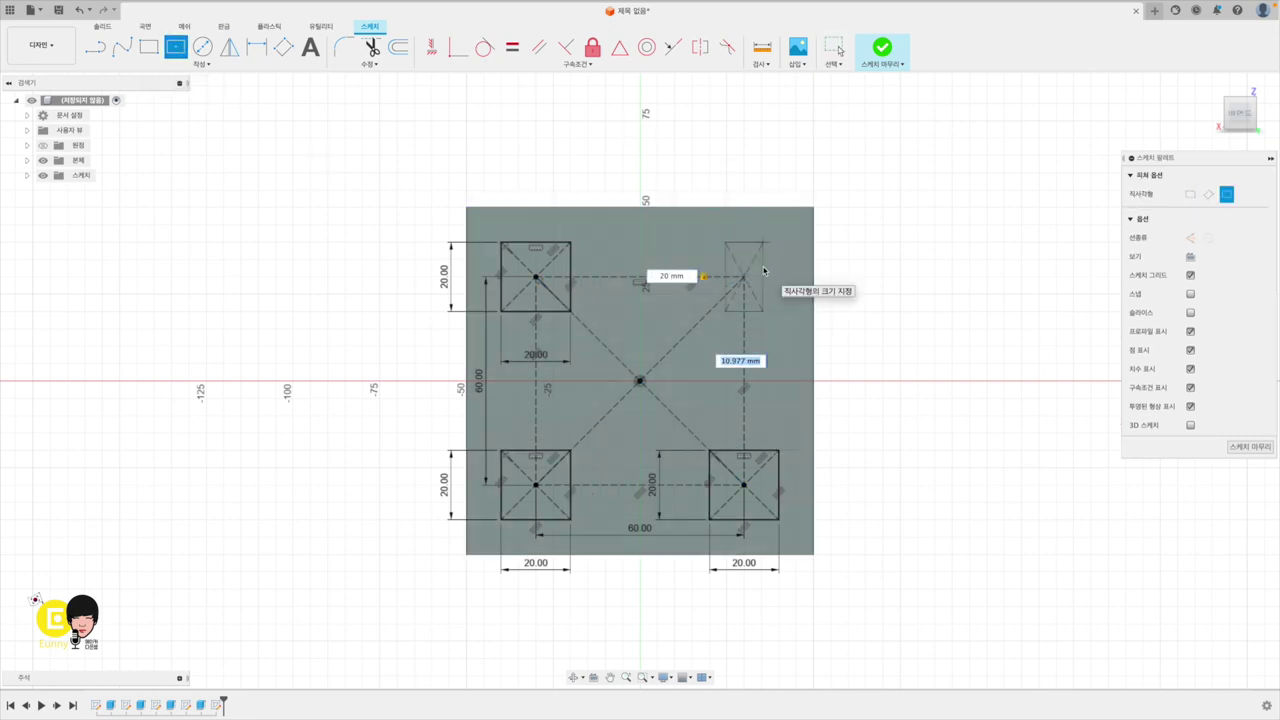
type("20")
key("Return")
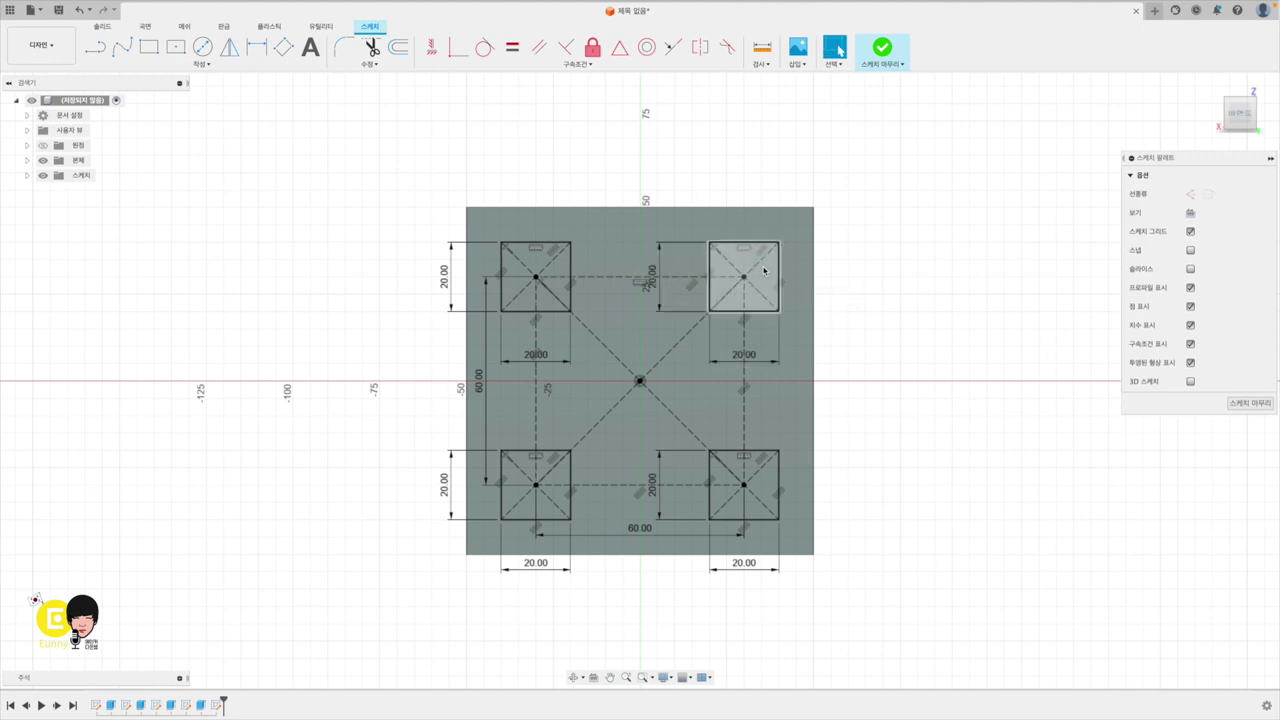
left_click(888, 46)
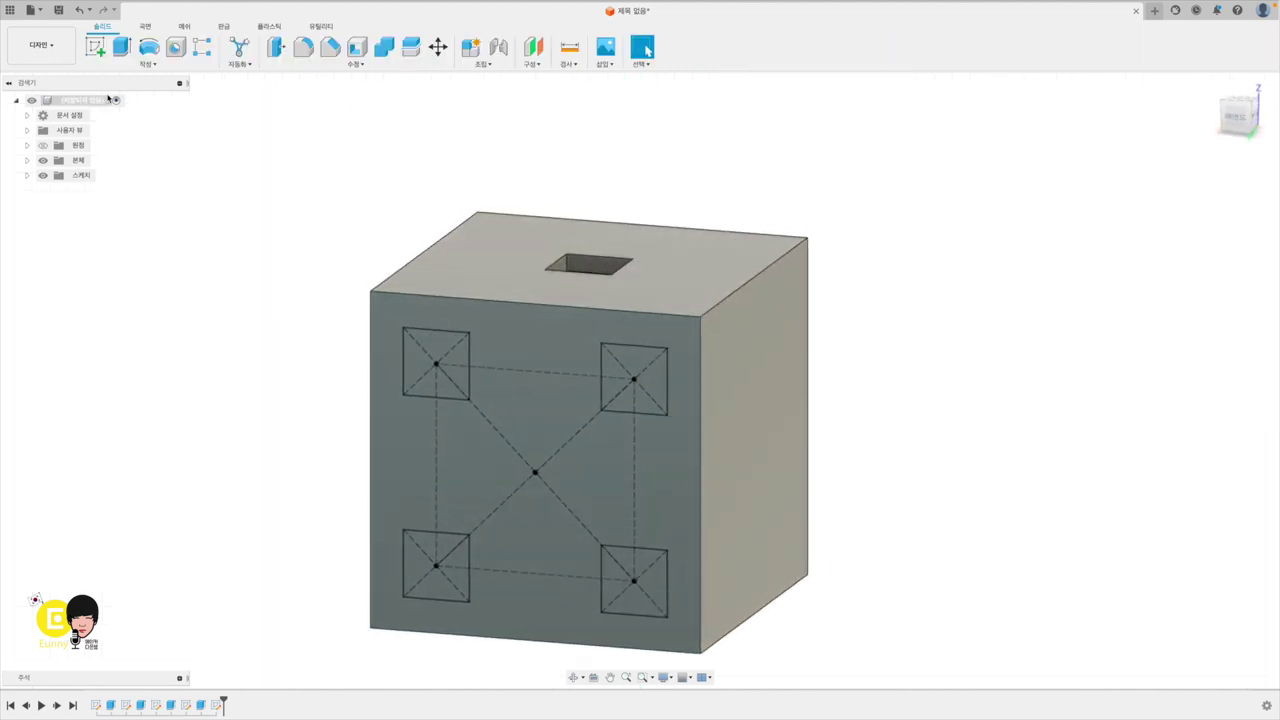
Step: Extrude the four 20 mm square profiles -2 mm as pockets into the face
left_click(122, 47)
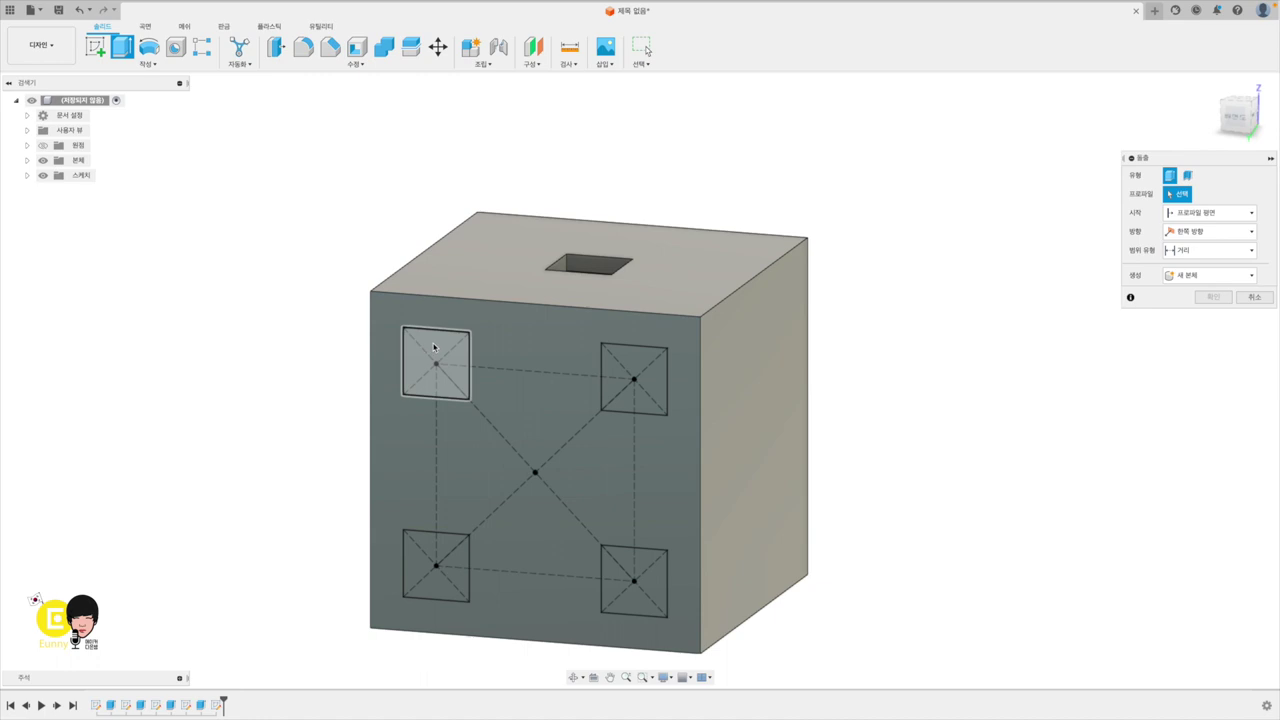
left_click(434, 347)
left_click(634, 374)
left_click(630, 583)
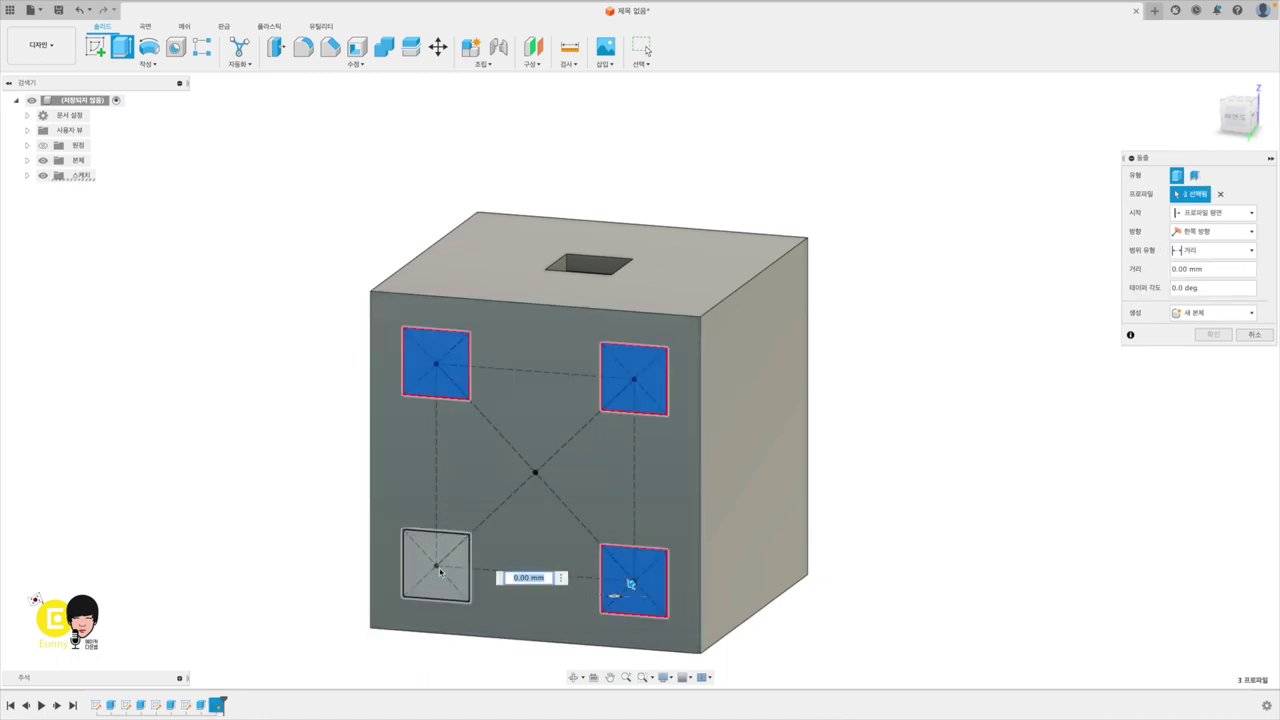
left_click(441, 564)
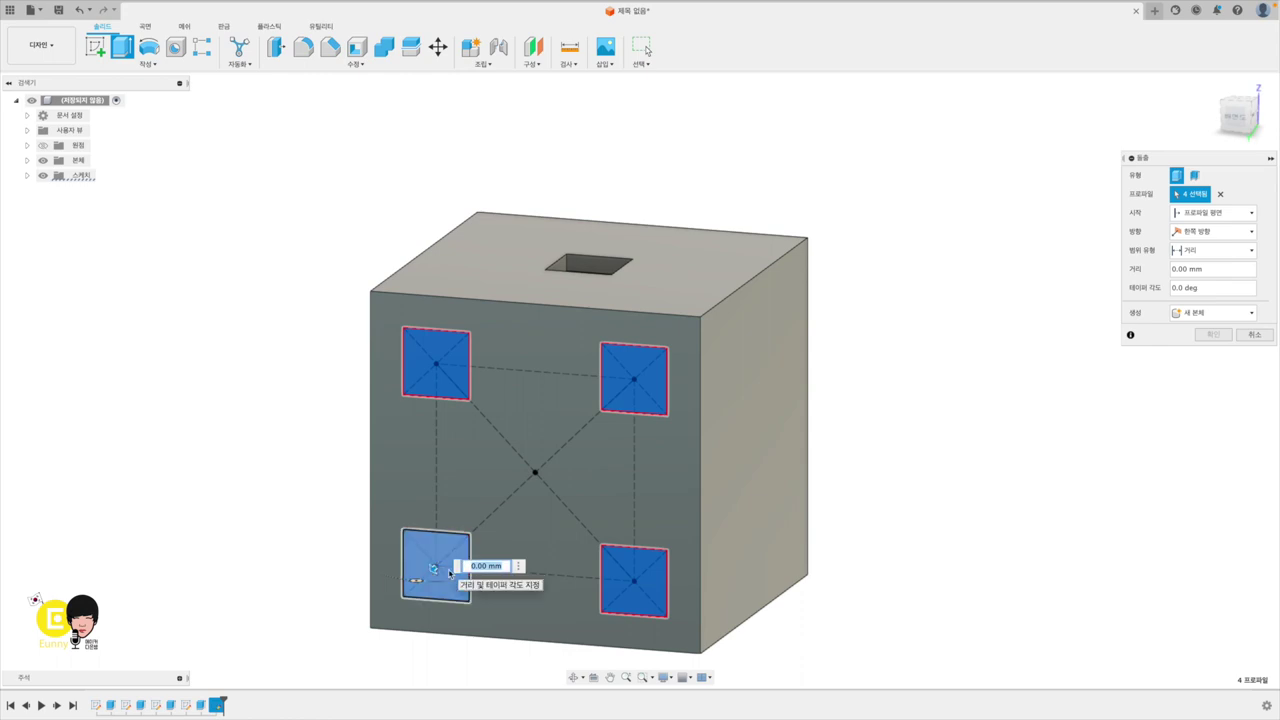
type("-2")
key("Return")
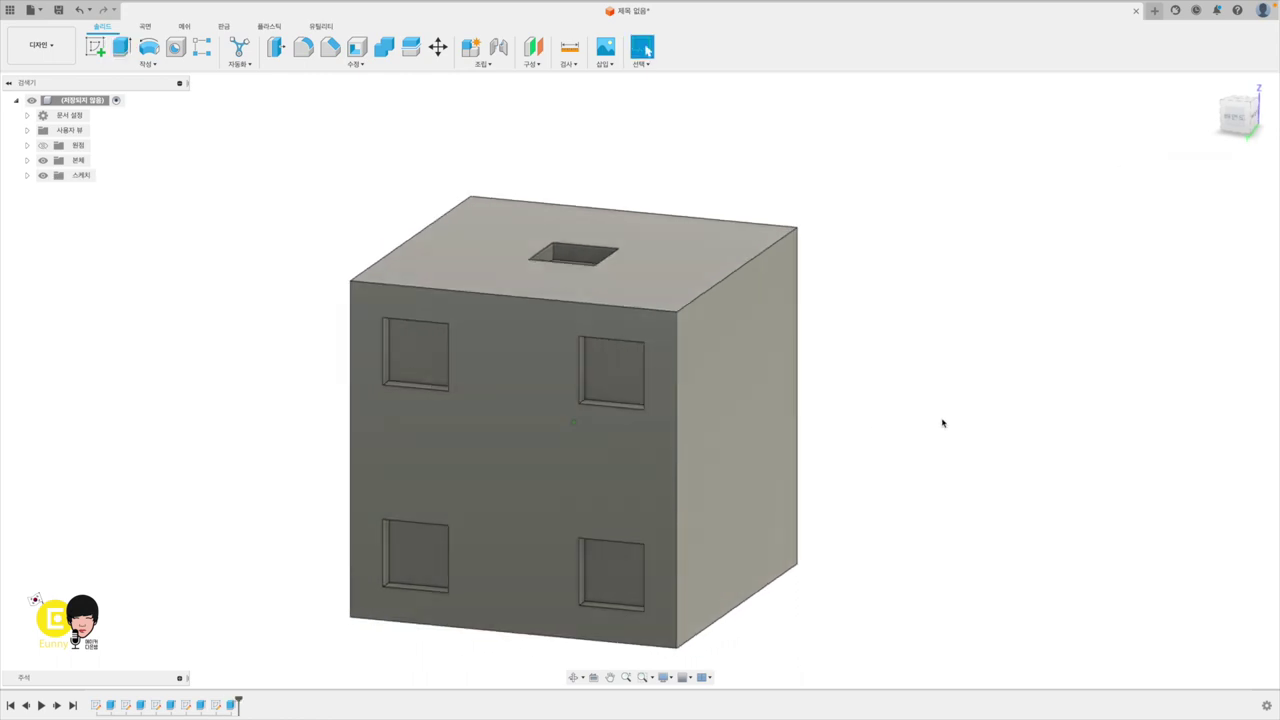
middle_click_drag(942, 423, 942, 423, "shift")
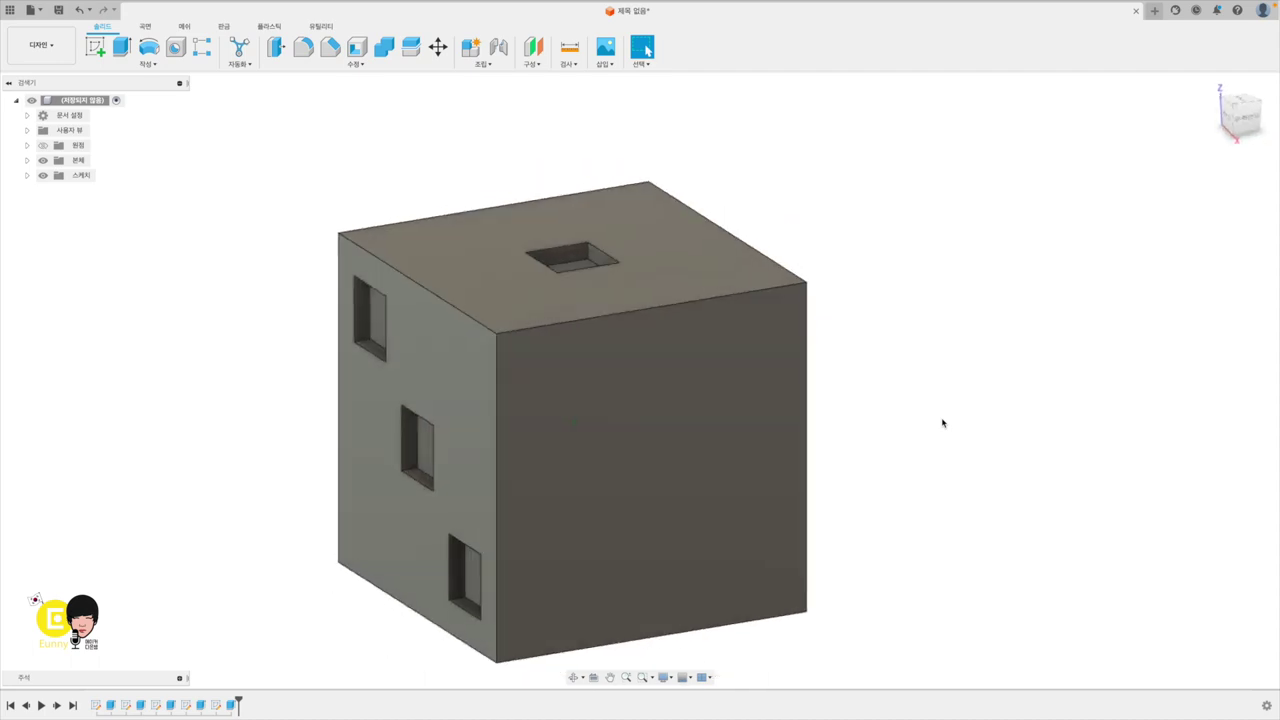
Step: On the next cube face, sketch a 60 × 60 mm construction centre rectangle at the origin
left_click(713, 426)
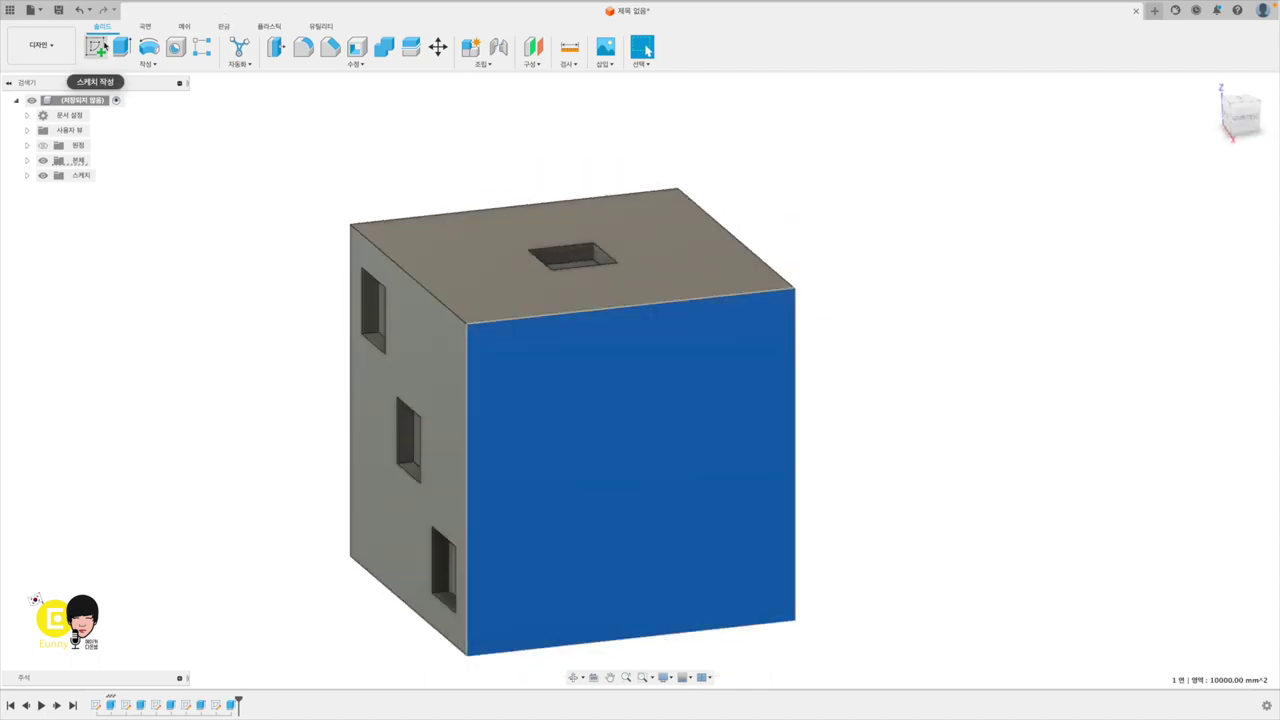
left_click(95, 47)
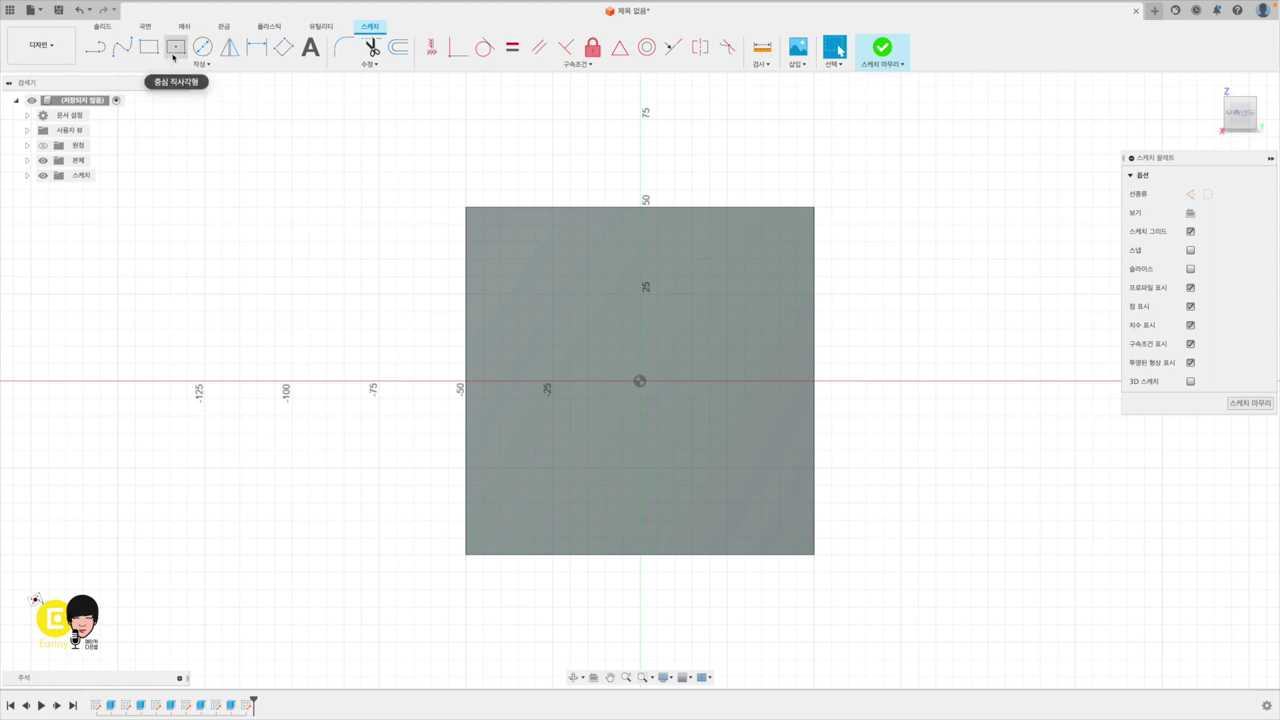
left_click(175, 47)
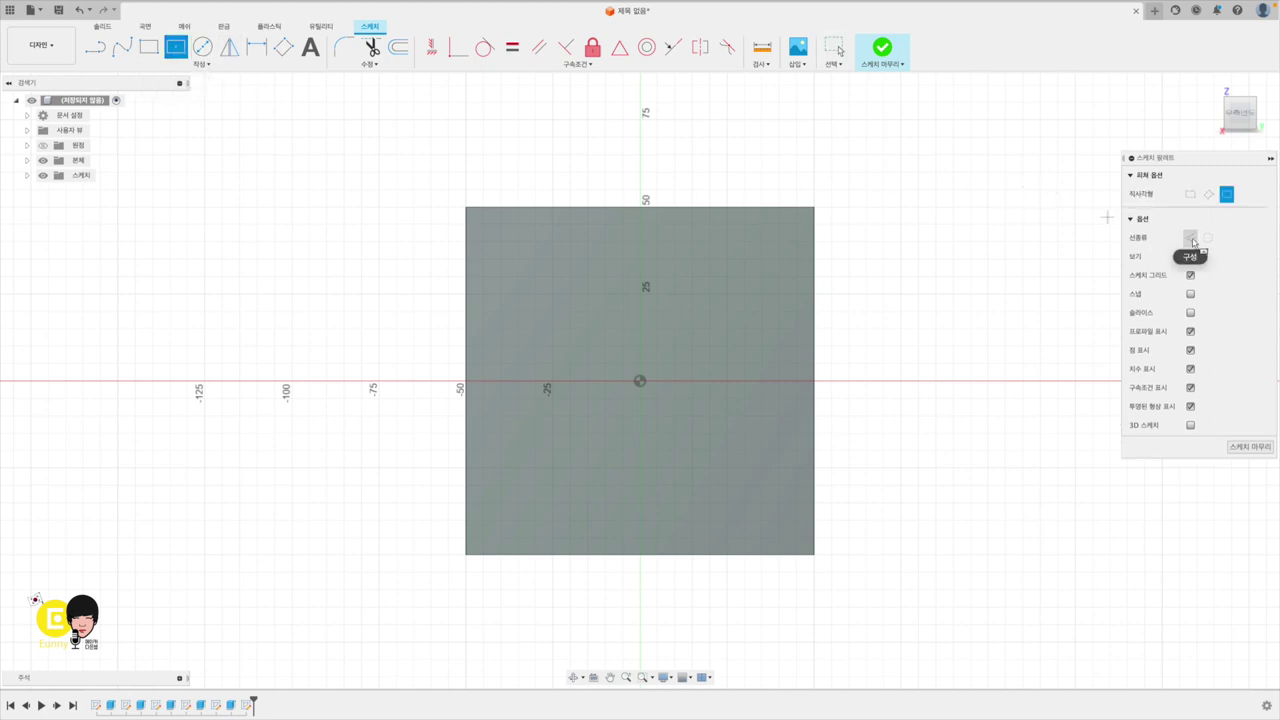
left_click(1190, 238)
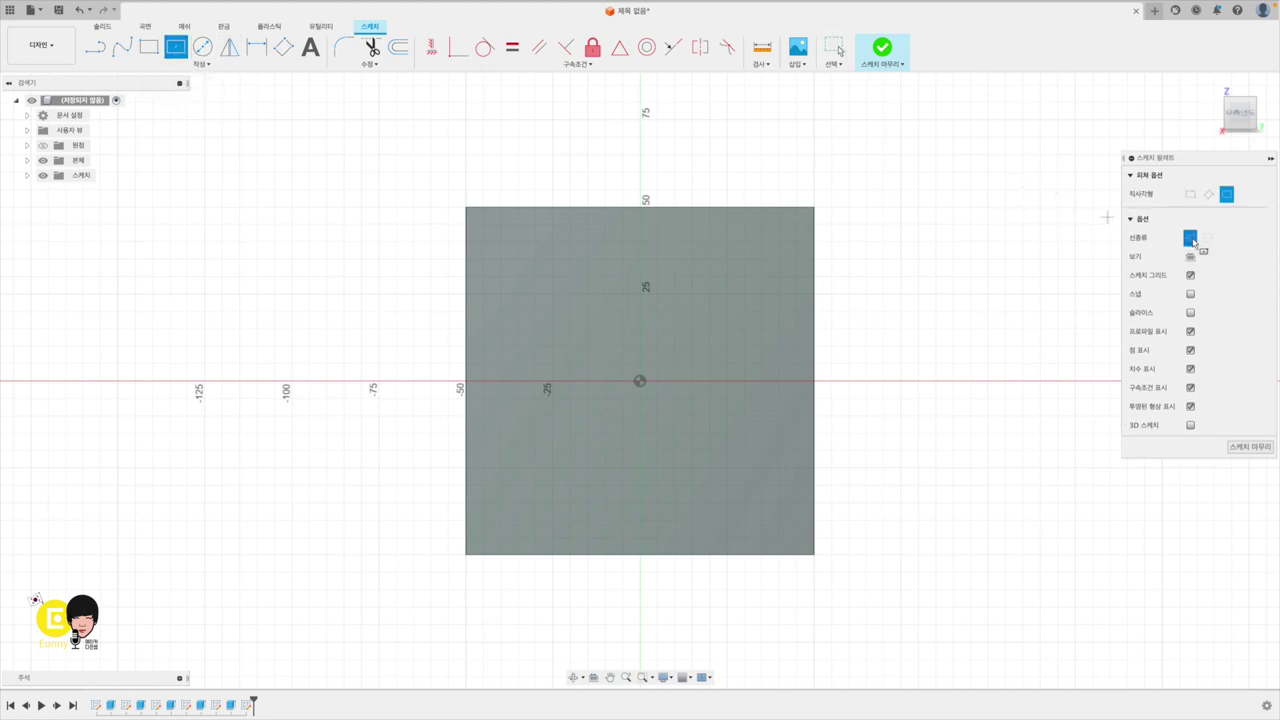
left_click(640, 382)
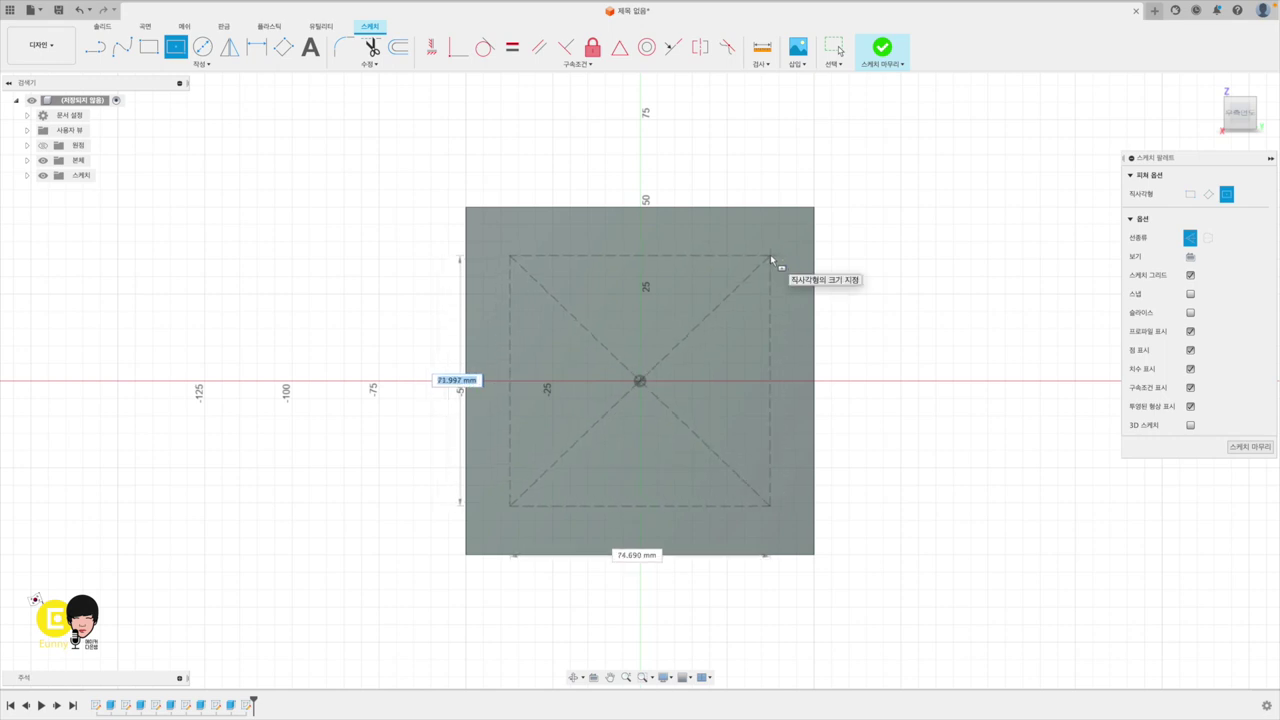
key("Tab")
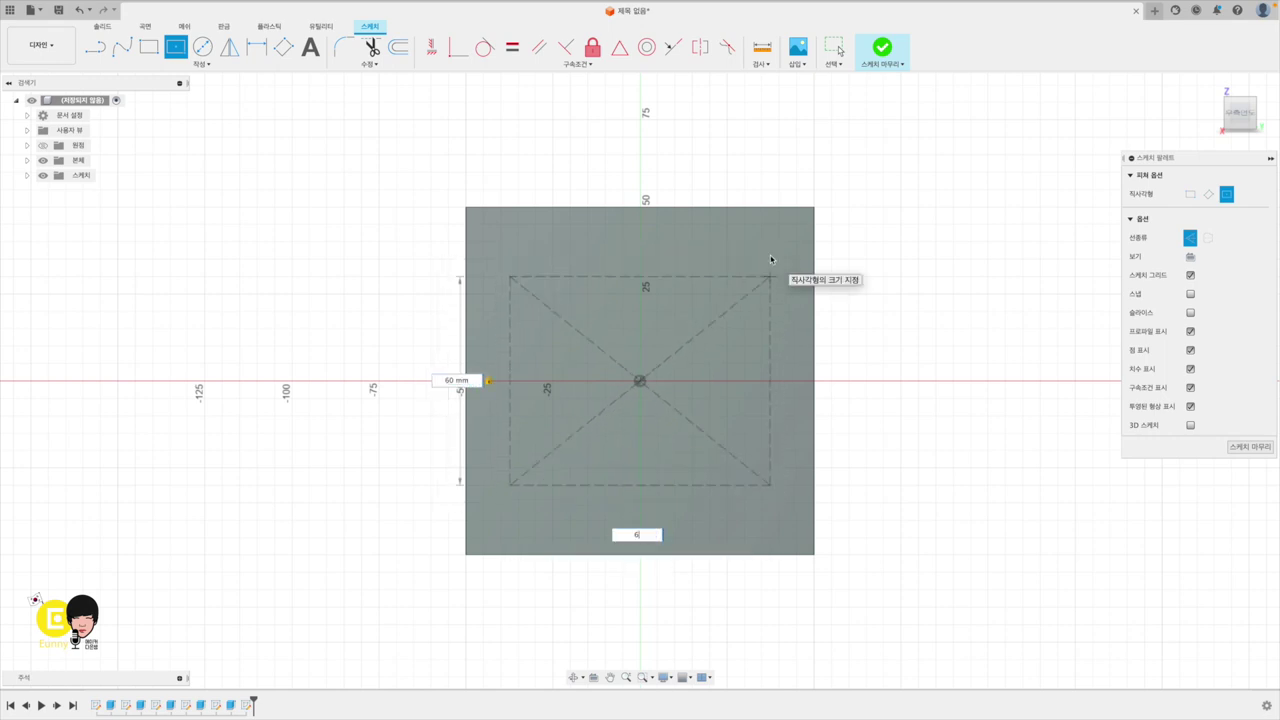
type("0")
key("Return")
key("Escape")
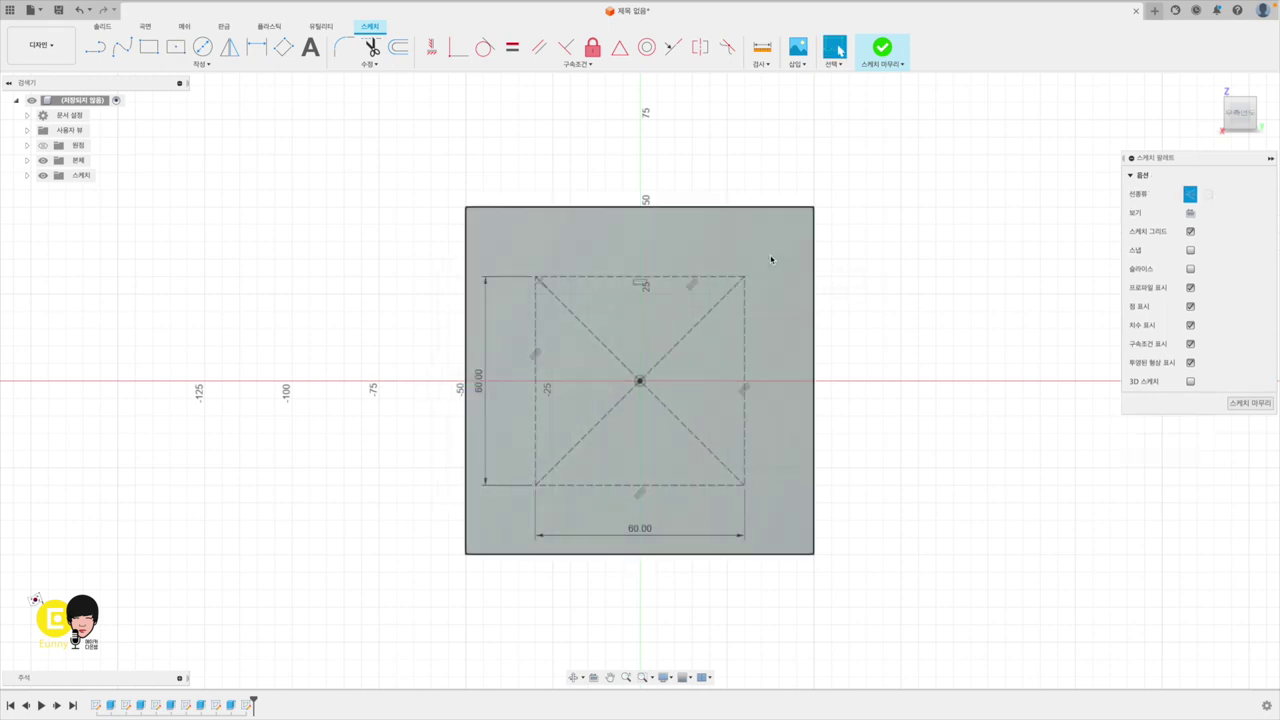
Step: Draw 20 × 20 mm squares centred on the top-left corner and on the origin
left_click(175, 47)
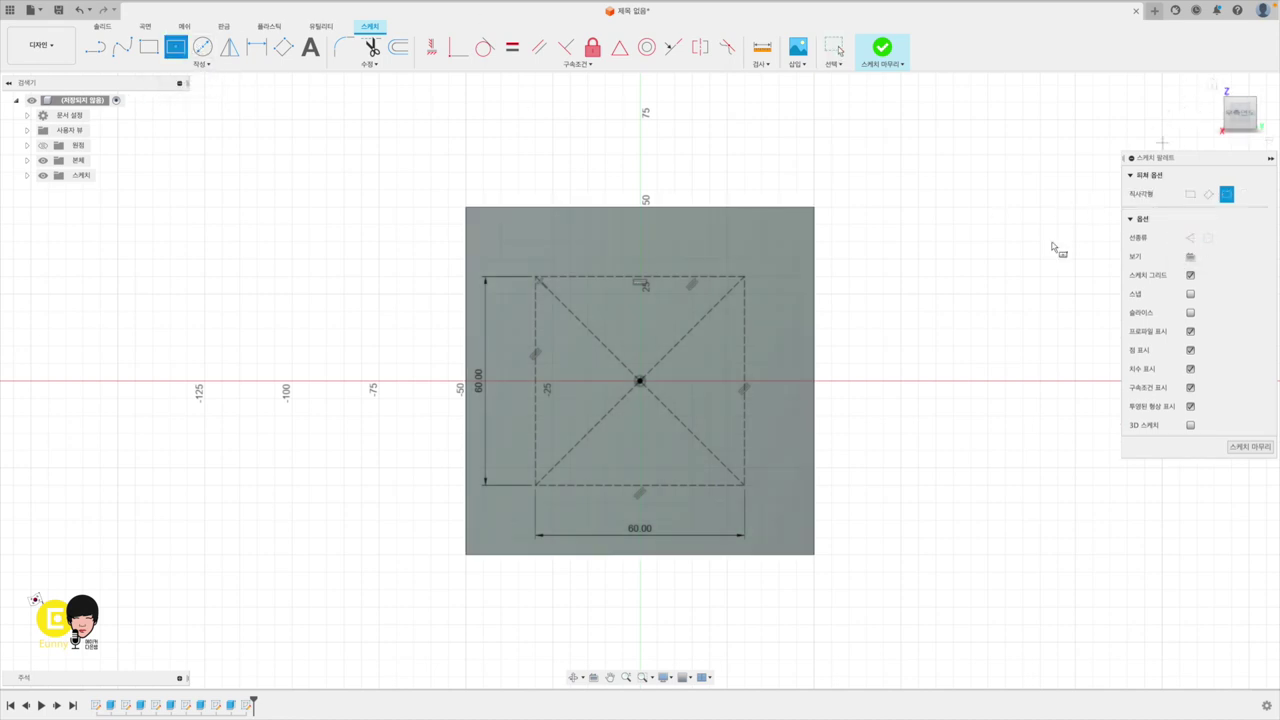
left_click(537, 274)
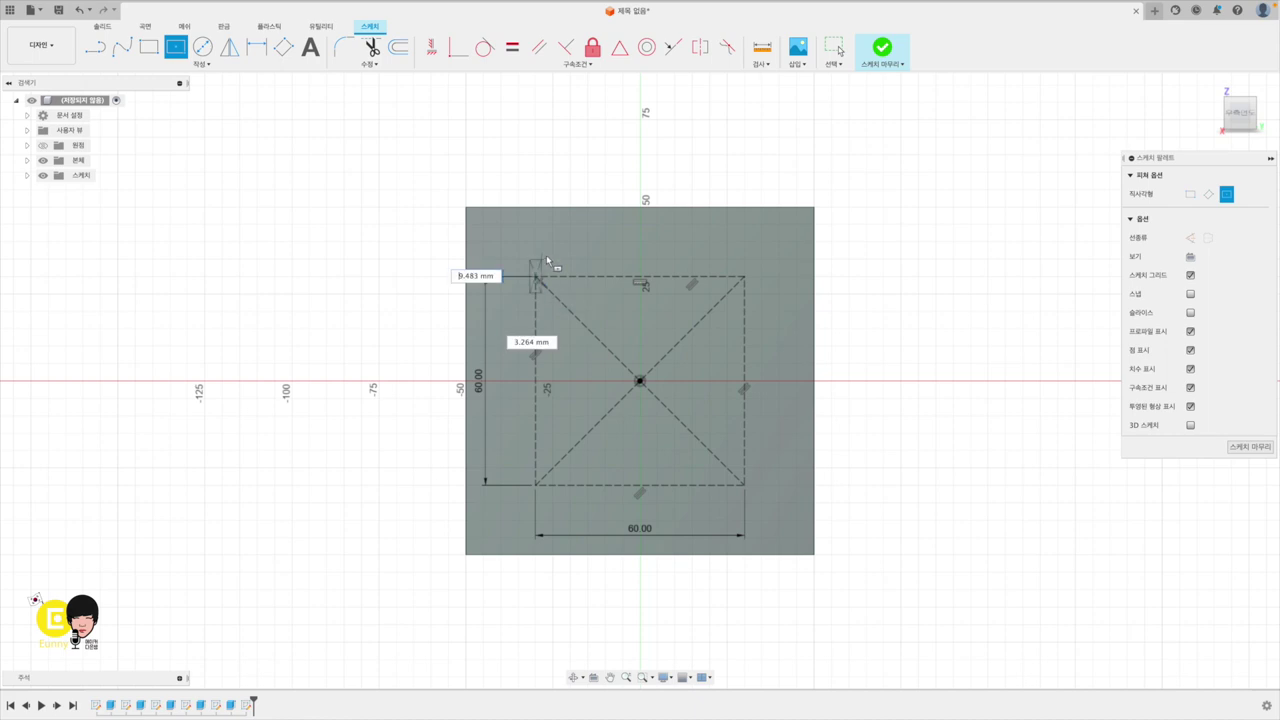
type("20")
key("Tab")
type("20")
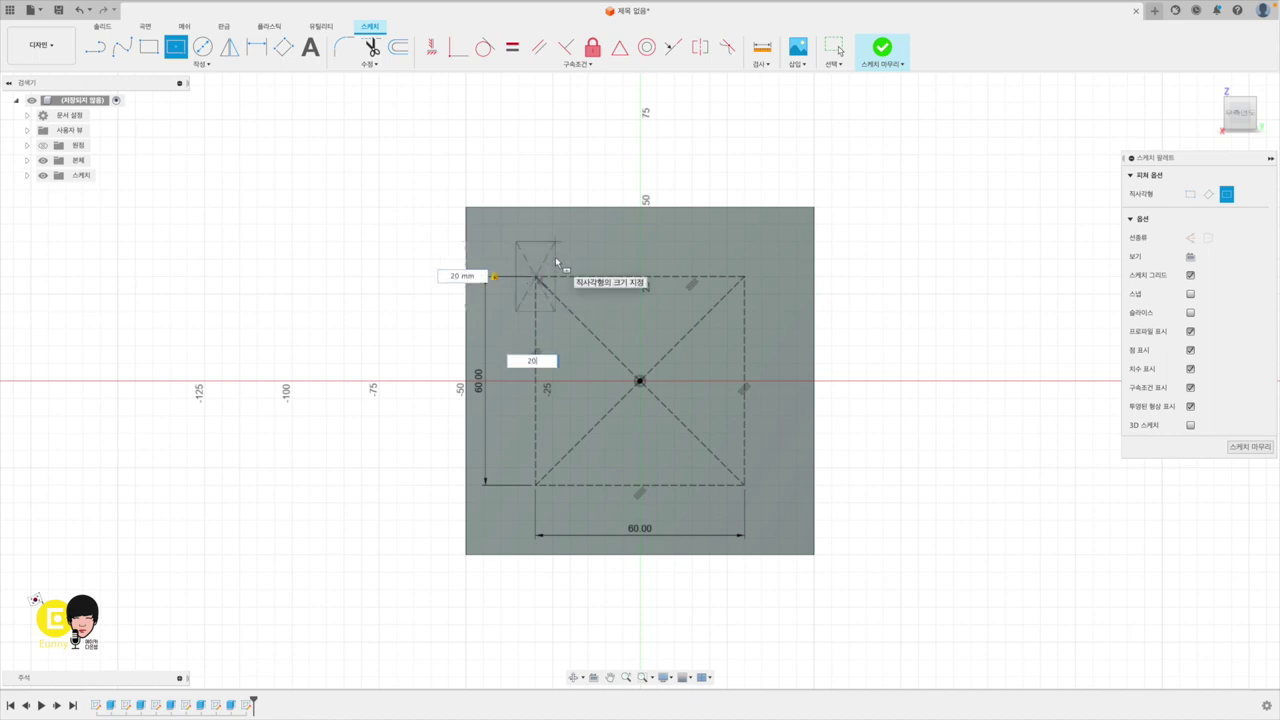
key("Return")
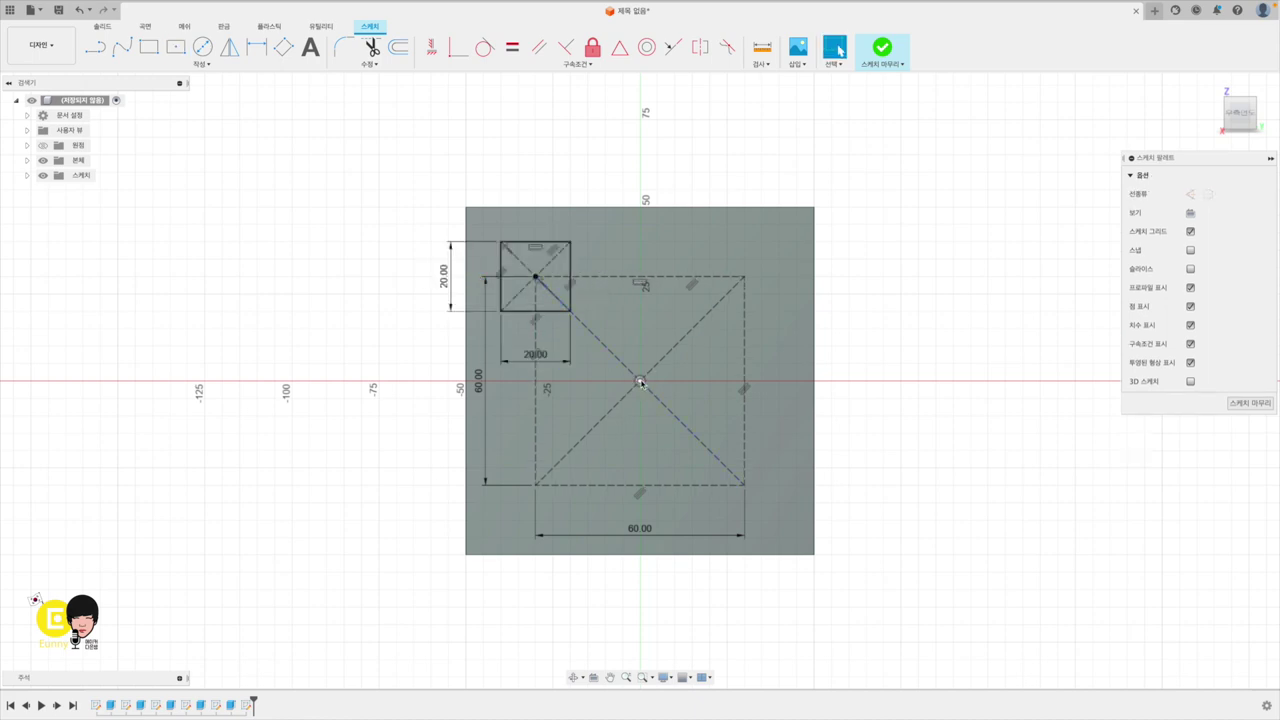
left_click(177, 48)
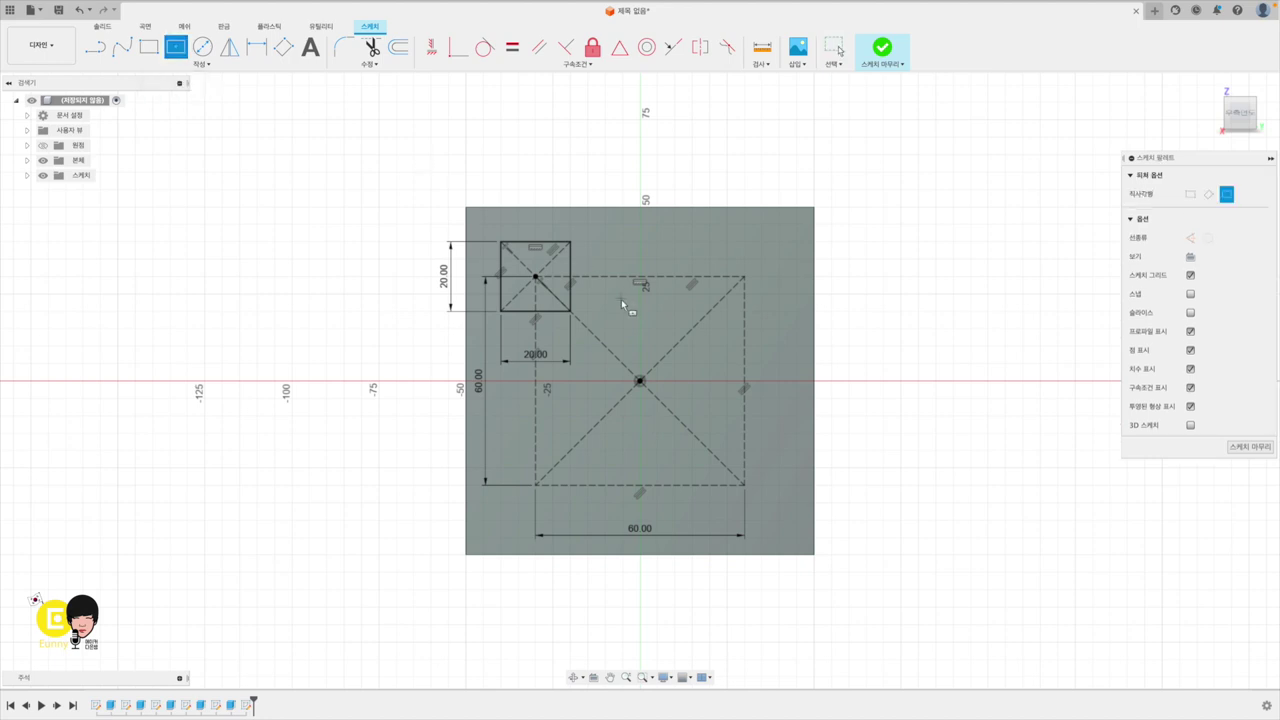
left_click(640, 381)
type("20")
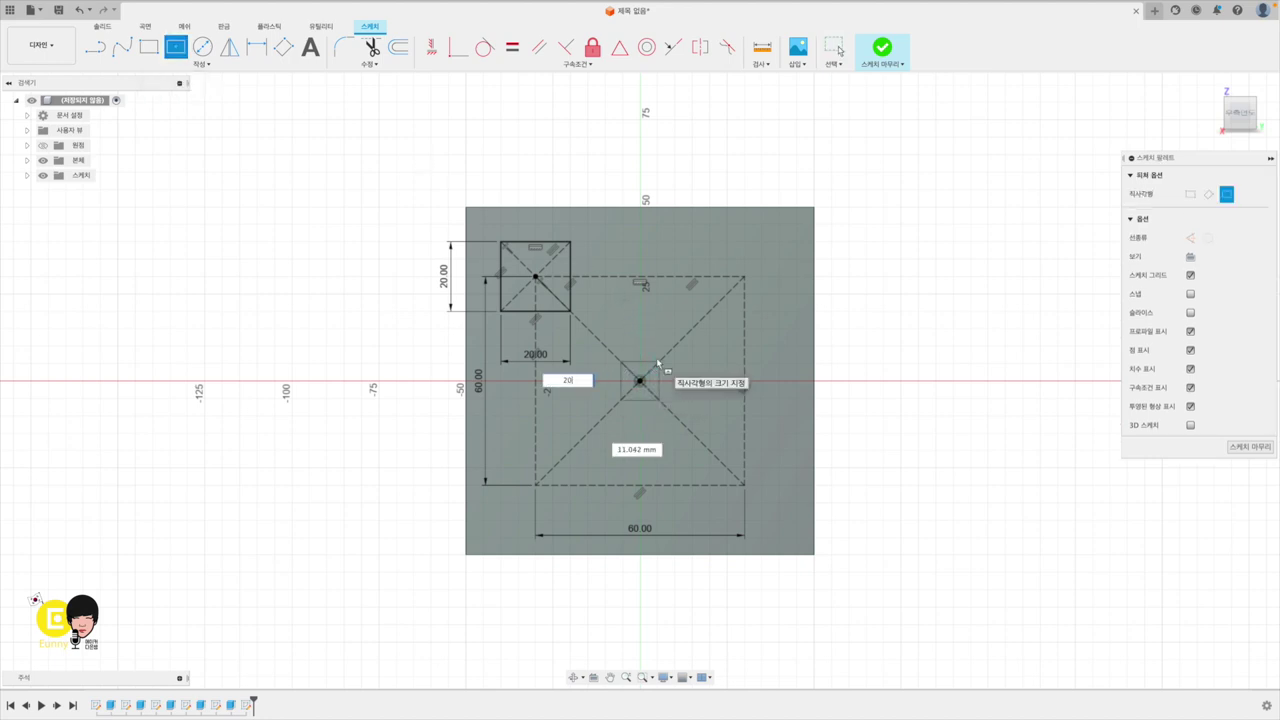
key("Tab")
key("Return")
key("Escape")
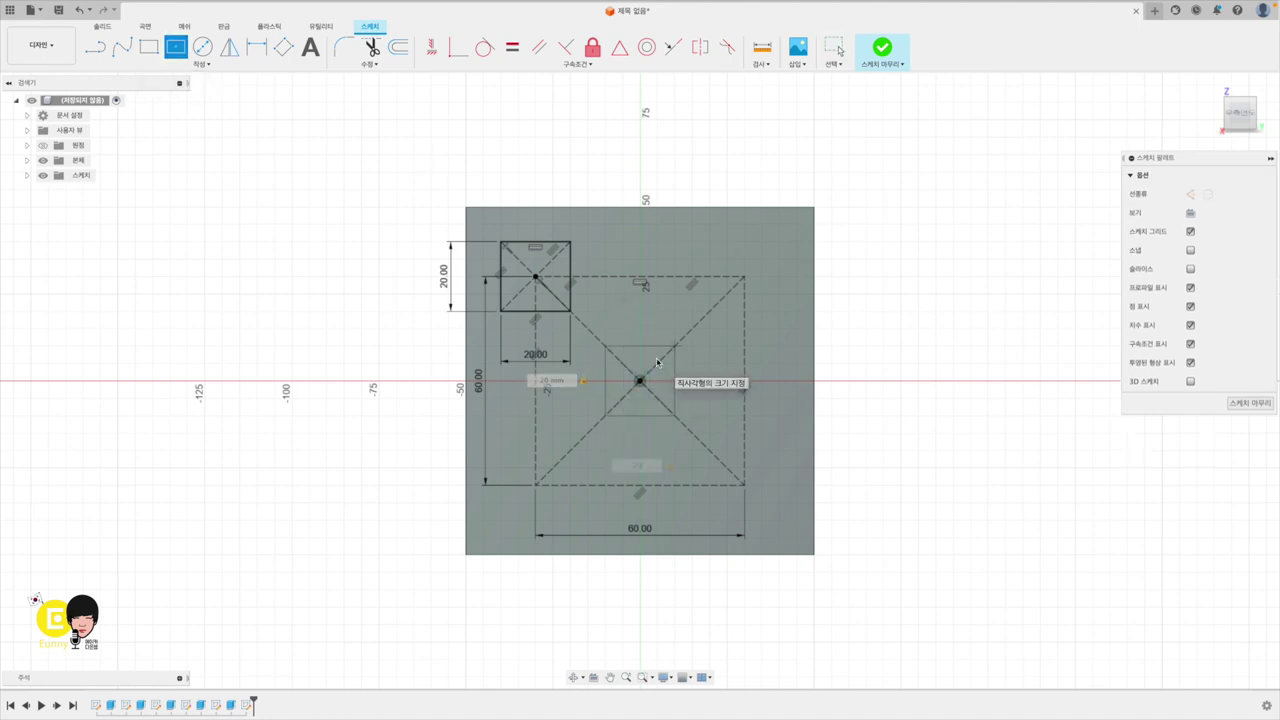
Step: Add a 20 × 20 mm square centred on the bottom-right corner
left_click(175, 47)
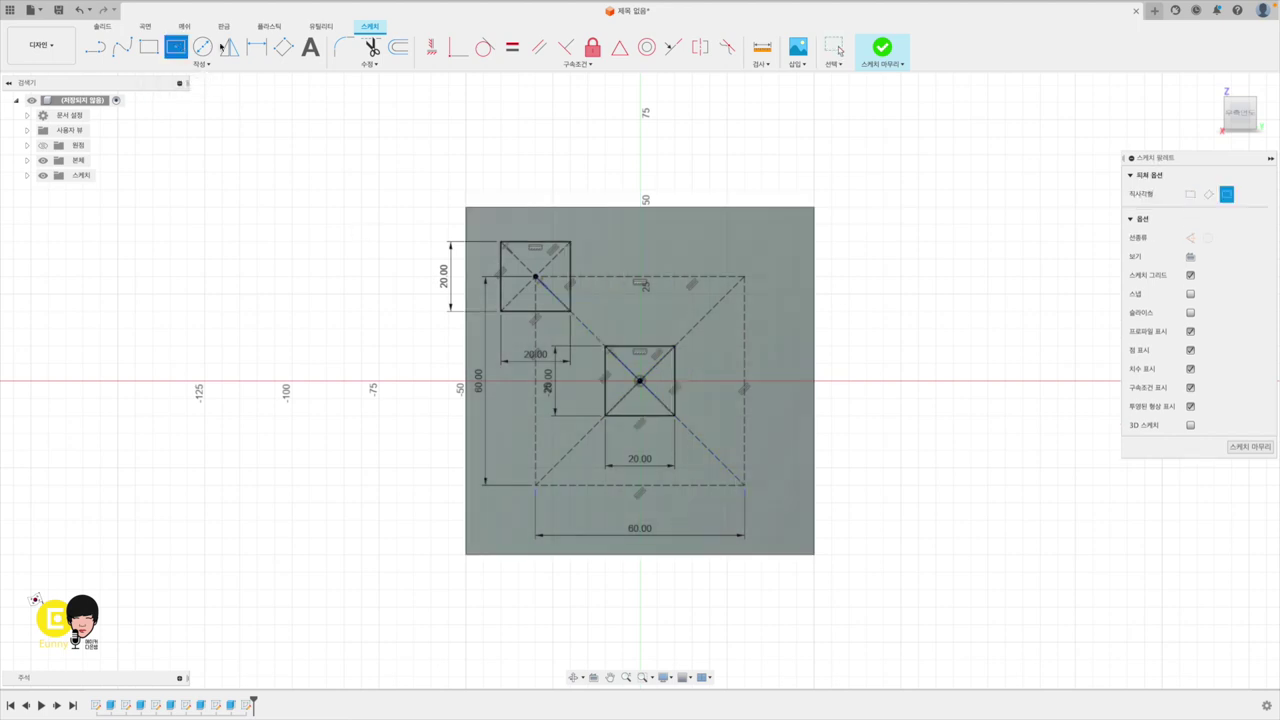
left_click(745, 486)
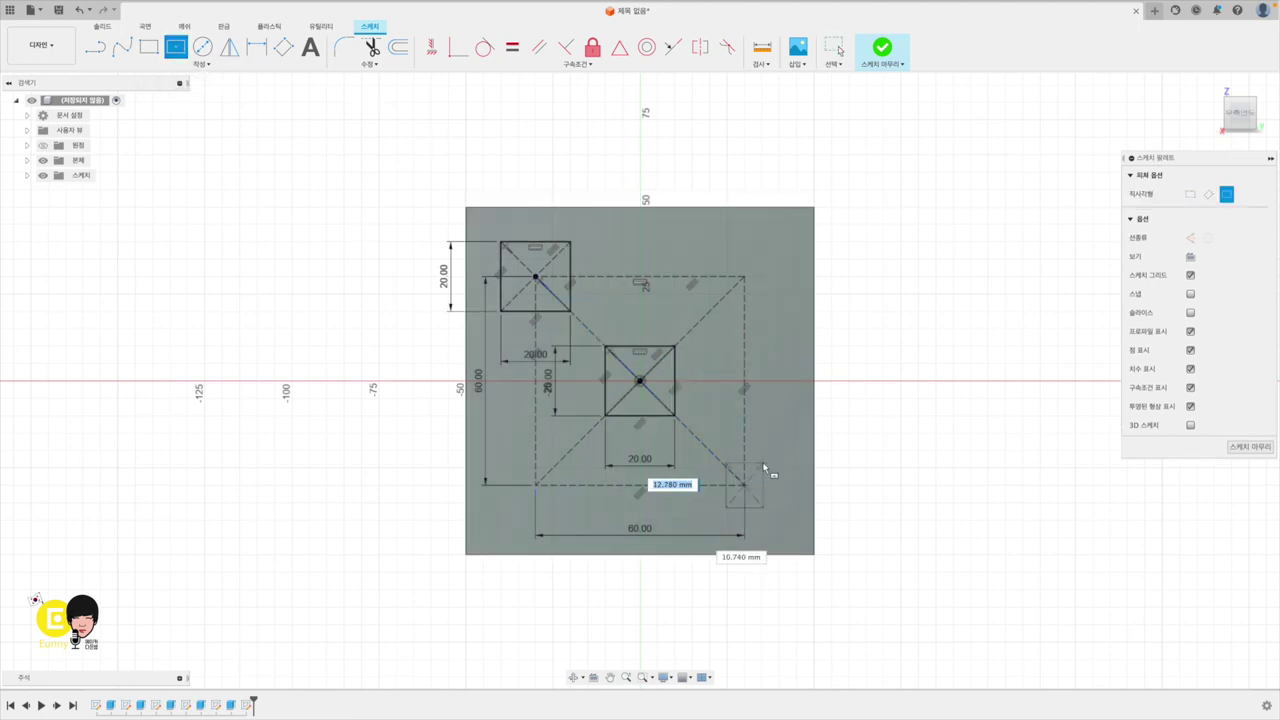
key("Tab")
type("20")
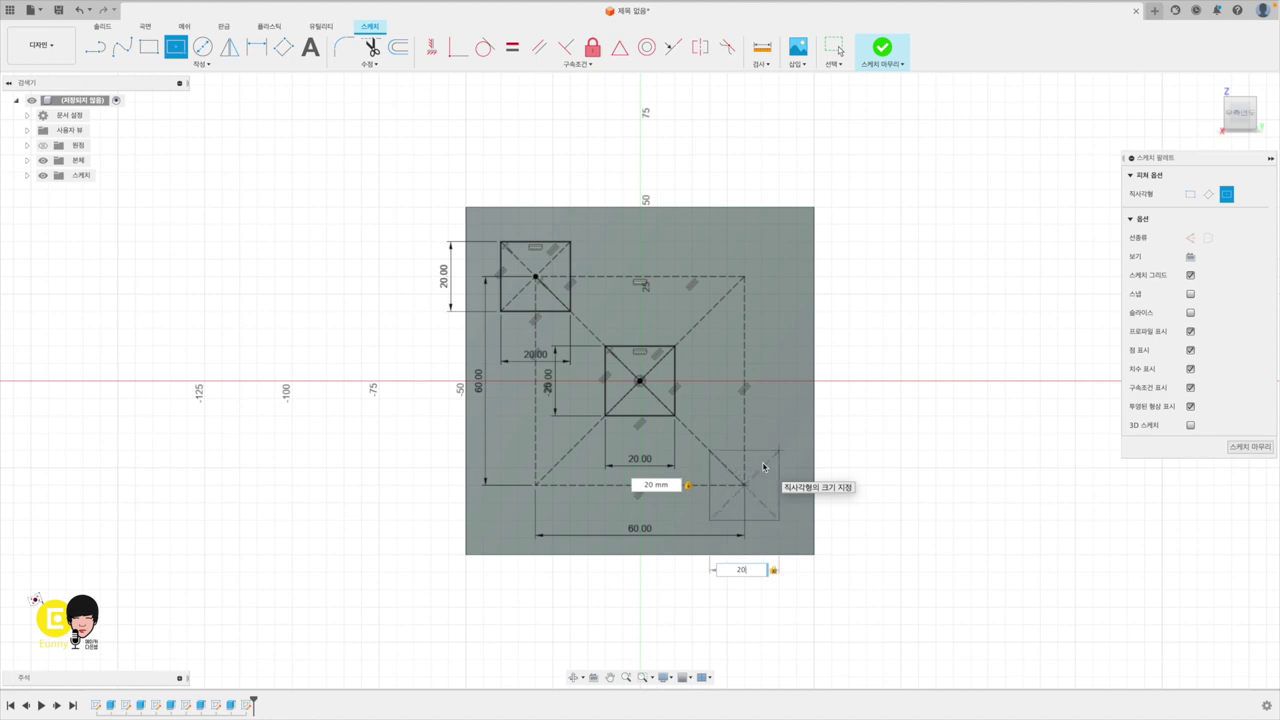
key("Return")
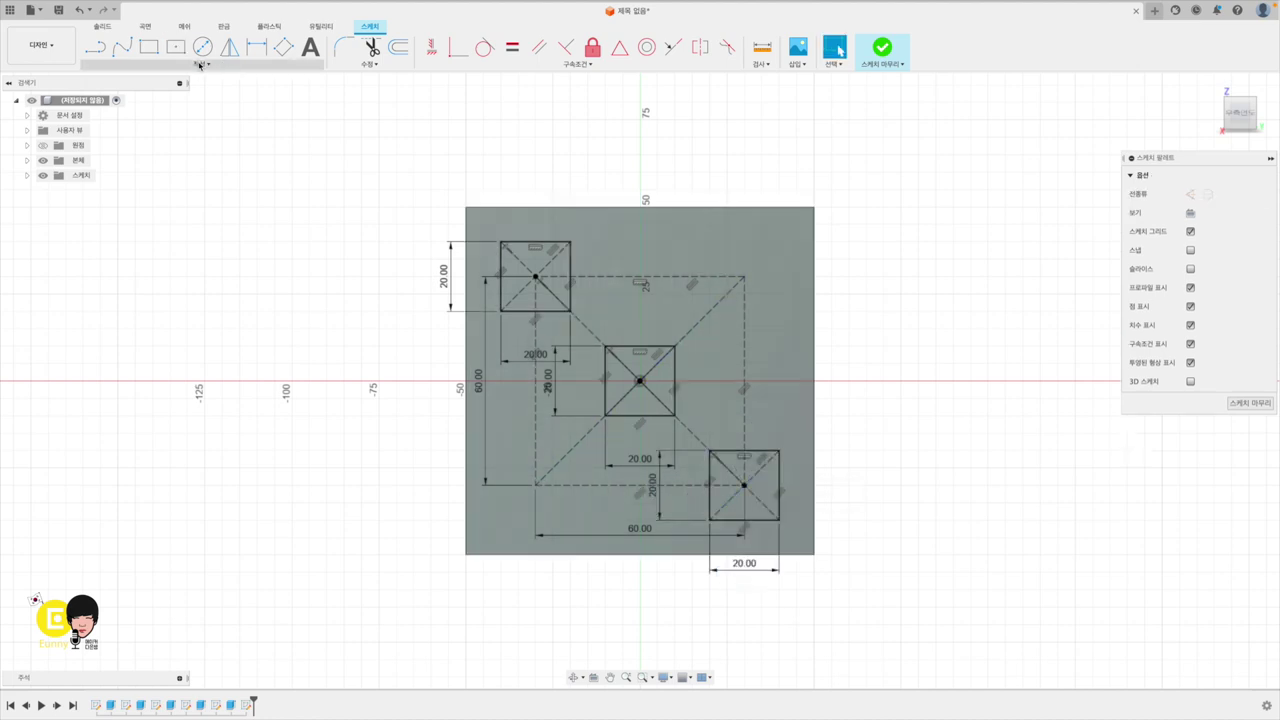
key("Escape")
Step: Add a 20 × 20 mm square on the bottom-left corner and begin one at the top-right
left_click(176, 47)
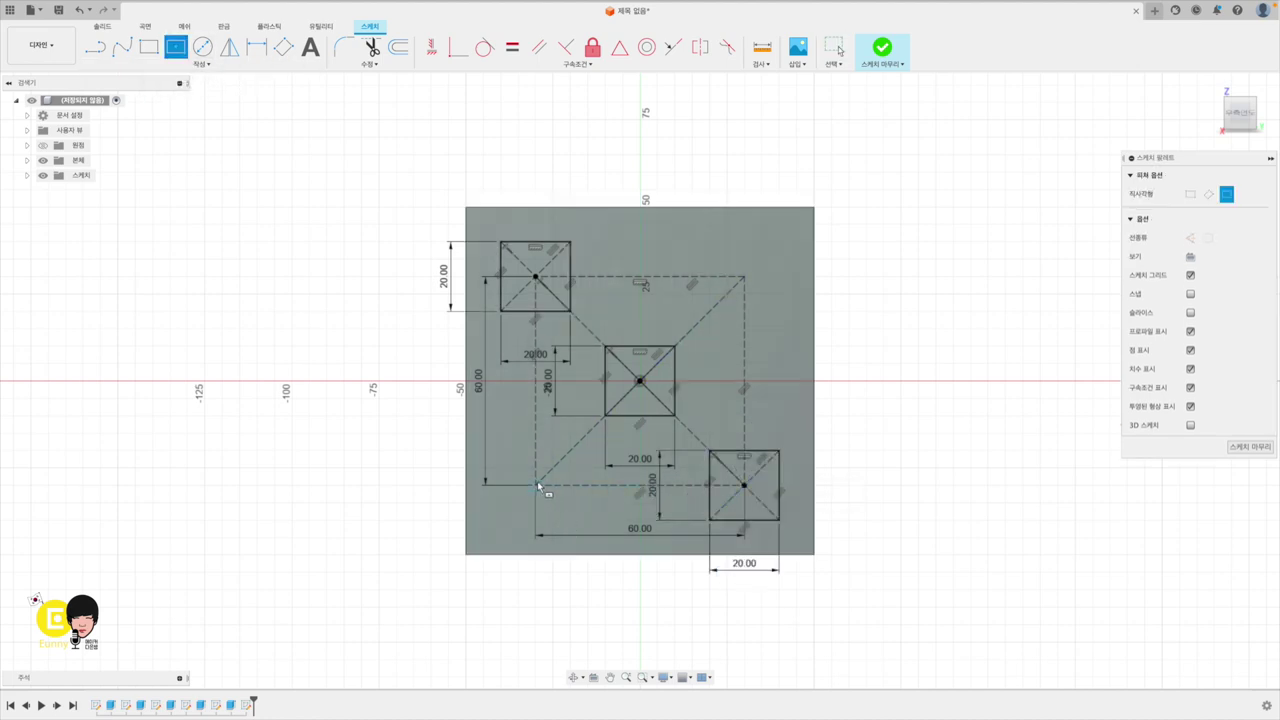
left_click(537, 482)
type("20")
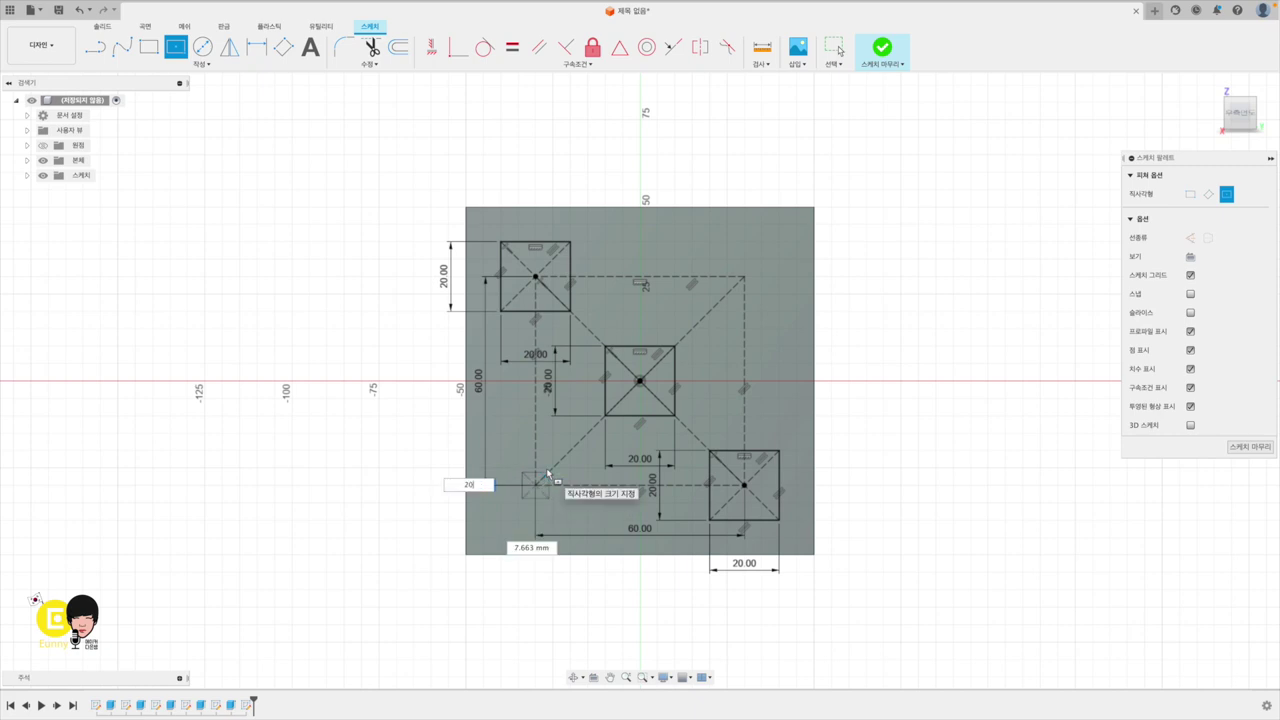
key("Tab")
type("20")
key("Tab")
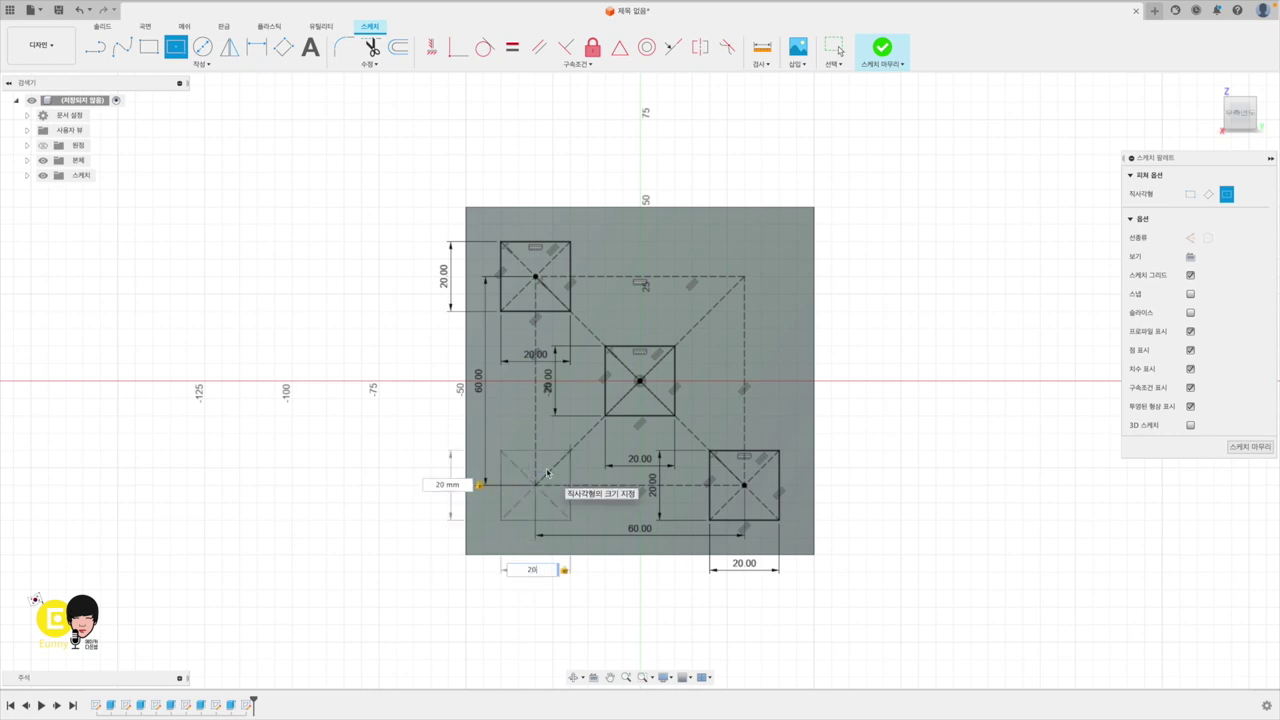
key("Return")
key("Escape")
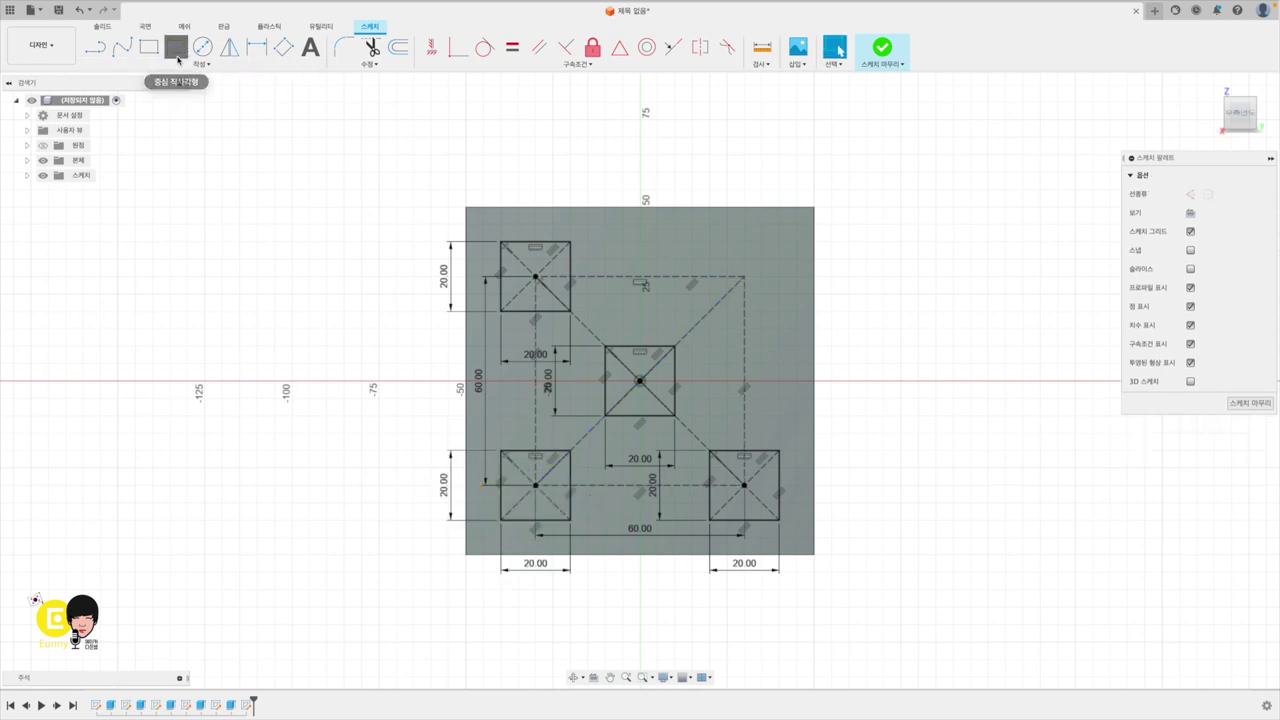
left_click(178, 58)
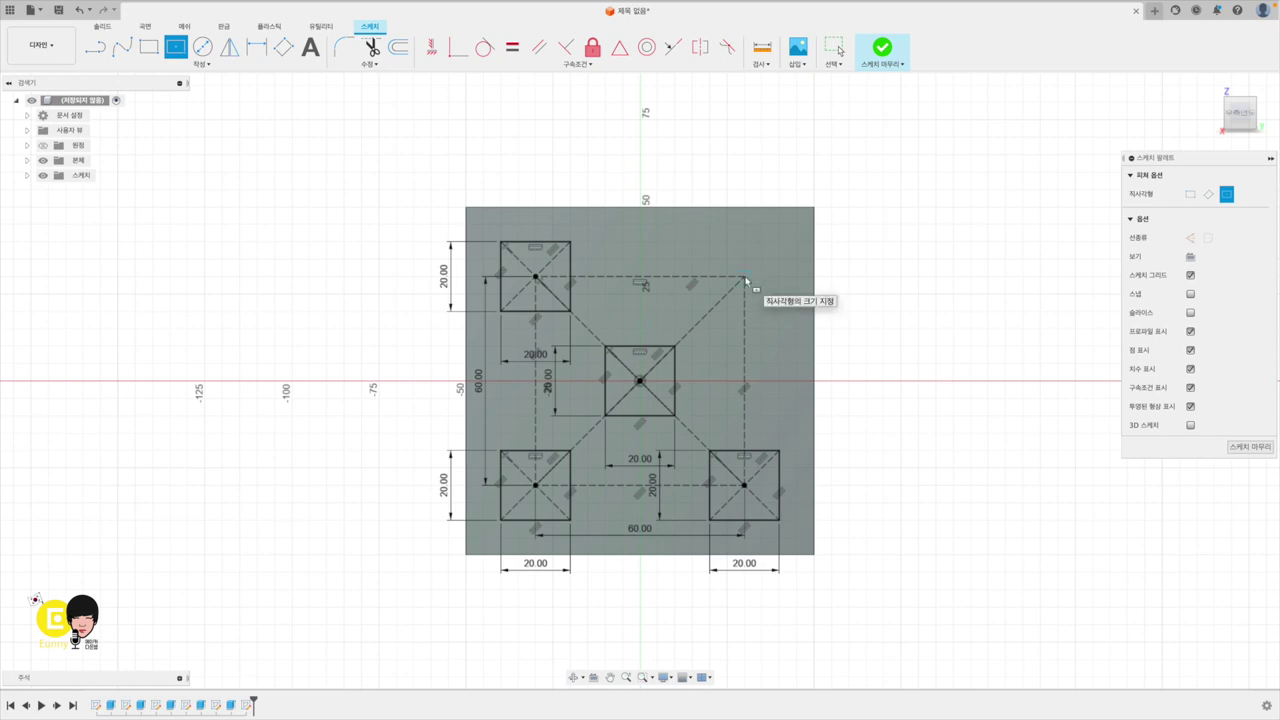
left_click(745, 277)
type("20")
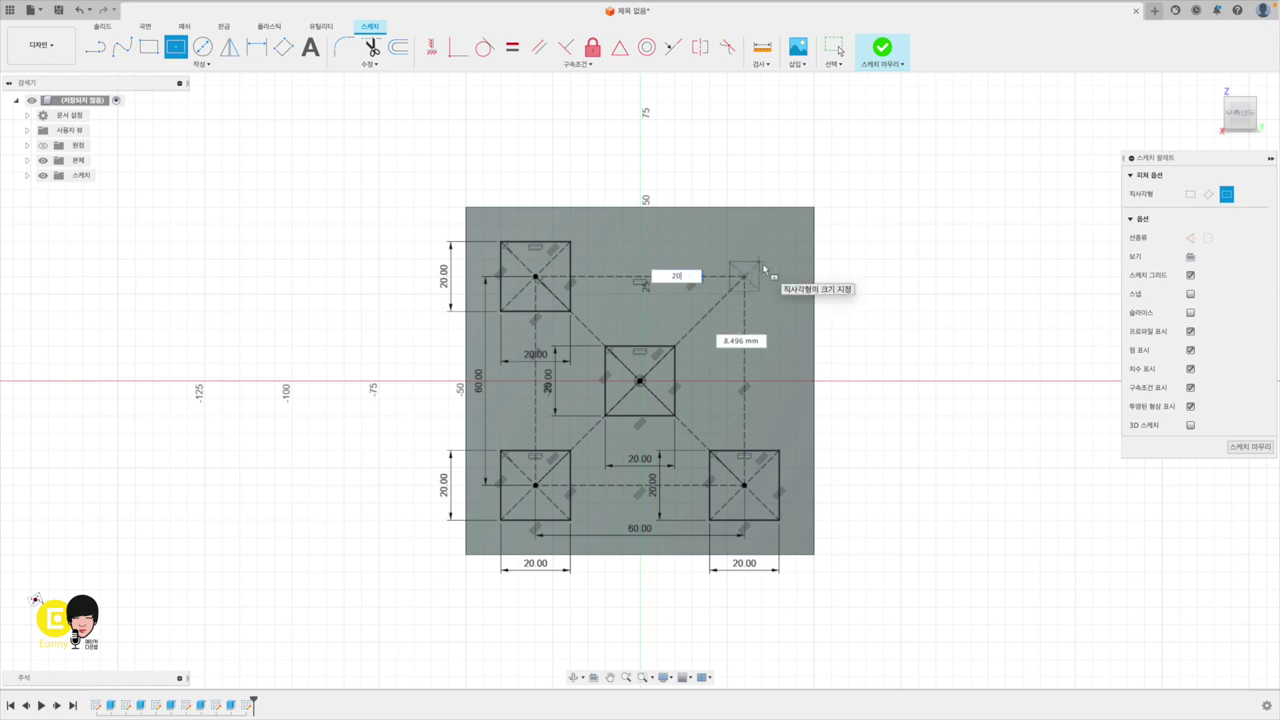
Step: Complete the 20 × 20 mm top-right square and finish the sketch
key("Tab")
type("20")
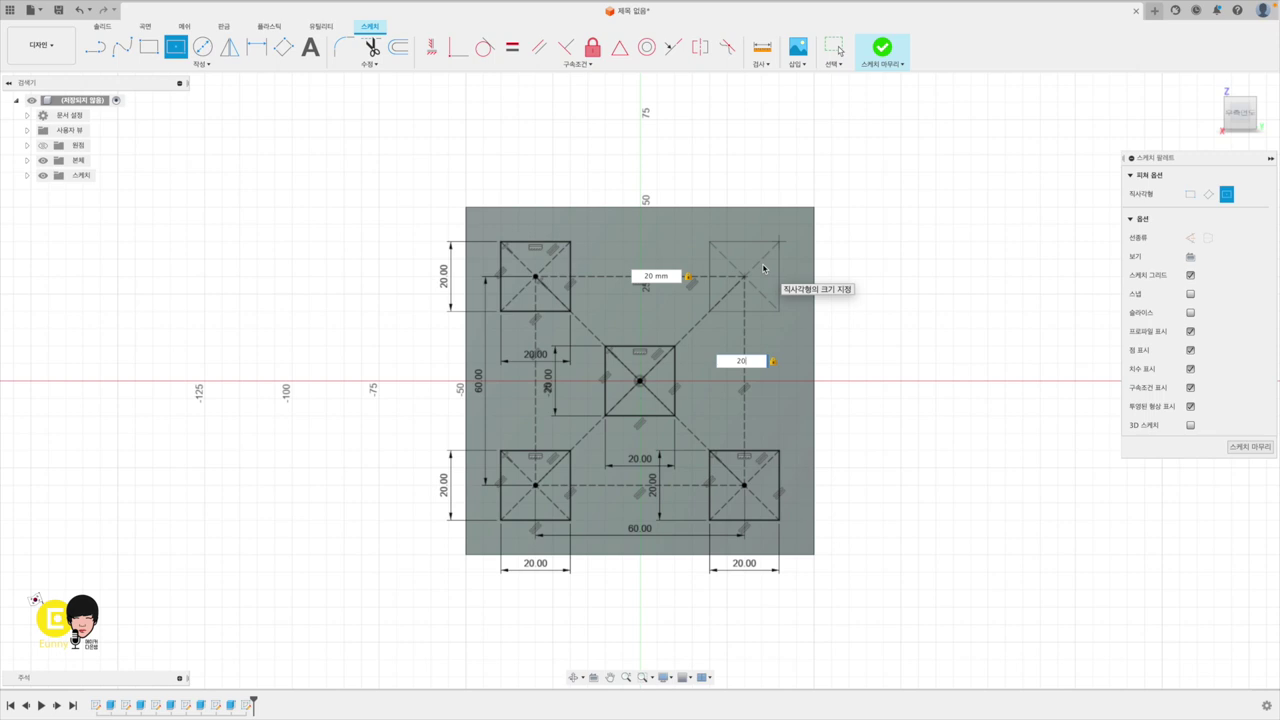
key("Return")
left_click(882, 47)
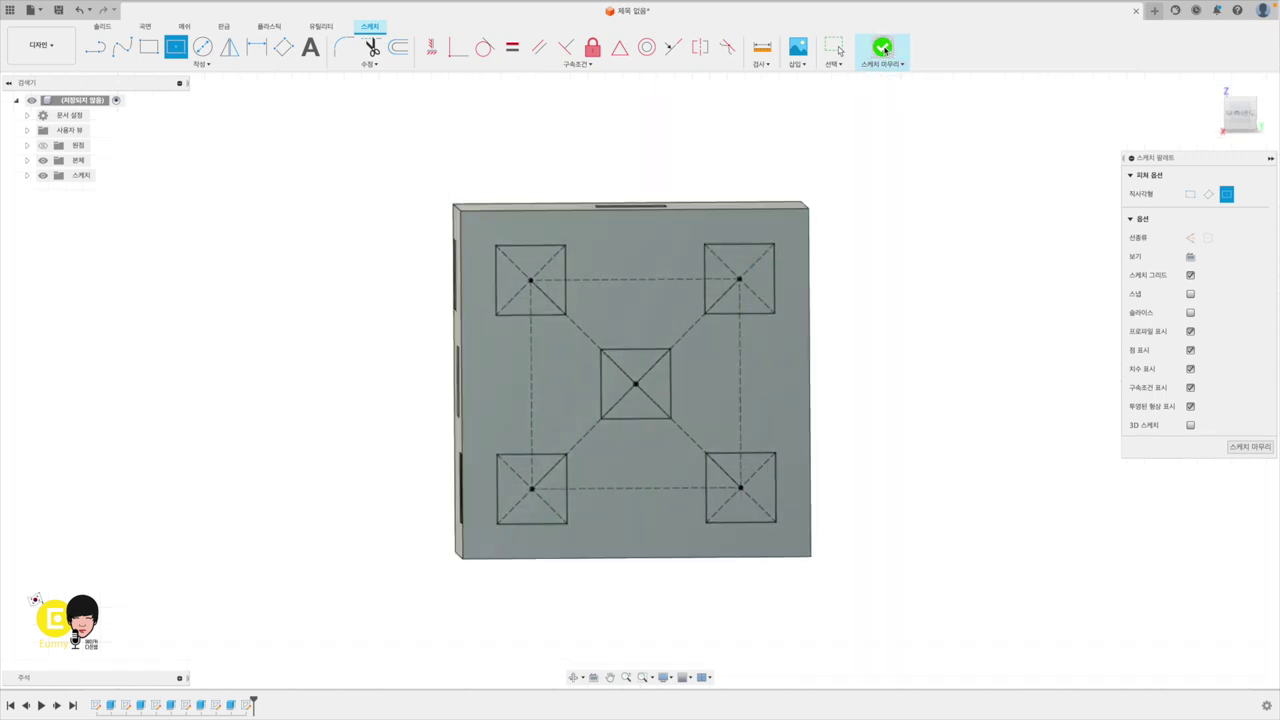
Step: Extrude the five square profiles as a cut to form the five-pip face
left_click(121, 47)
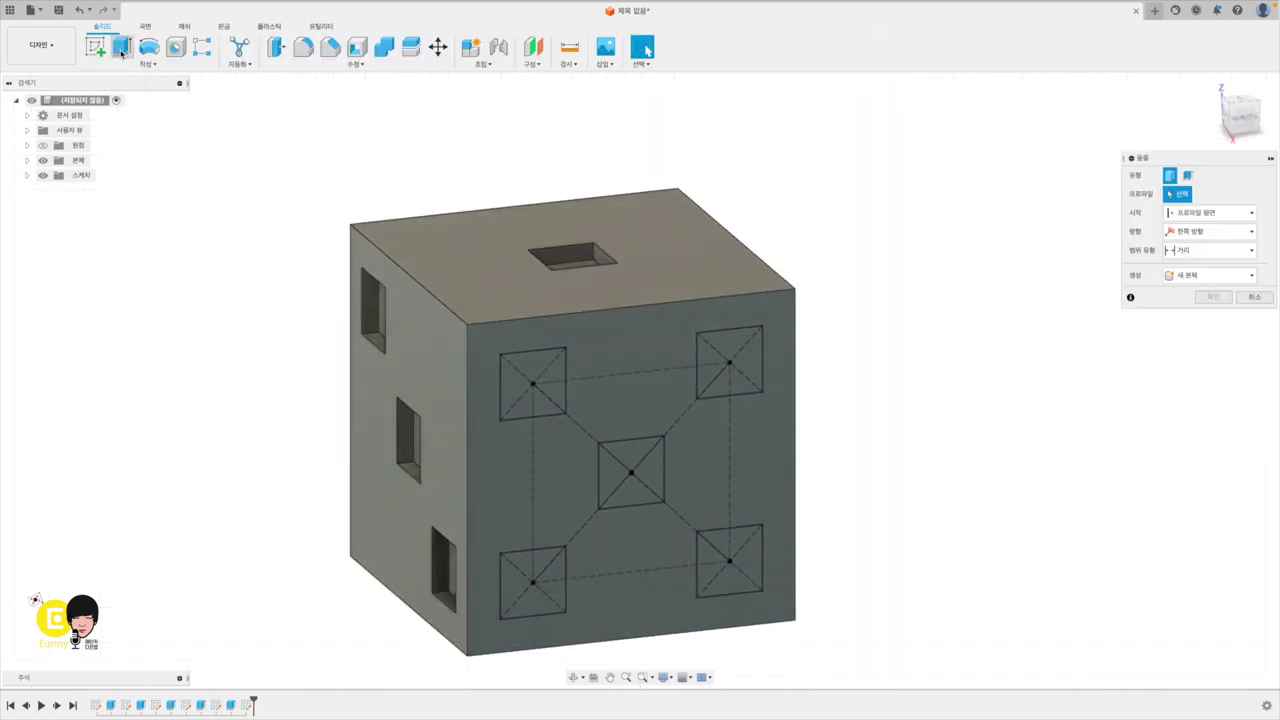
left_click(533, 383)
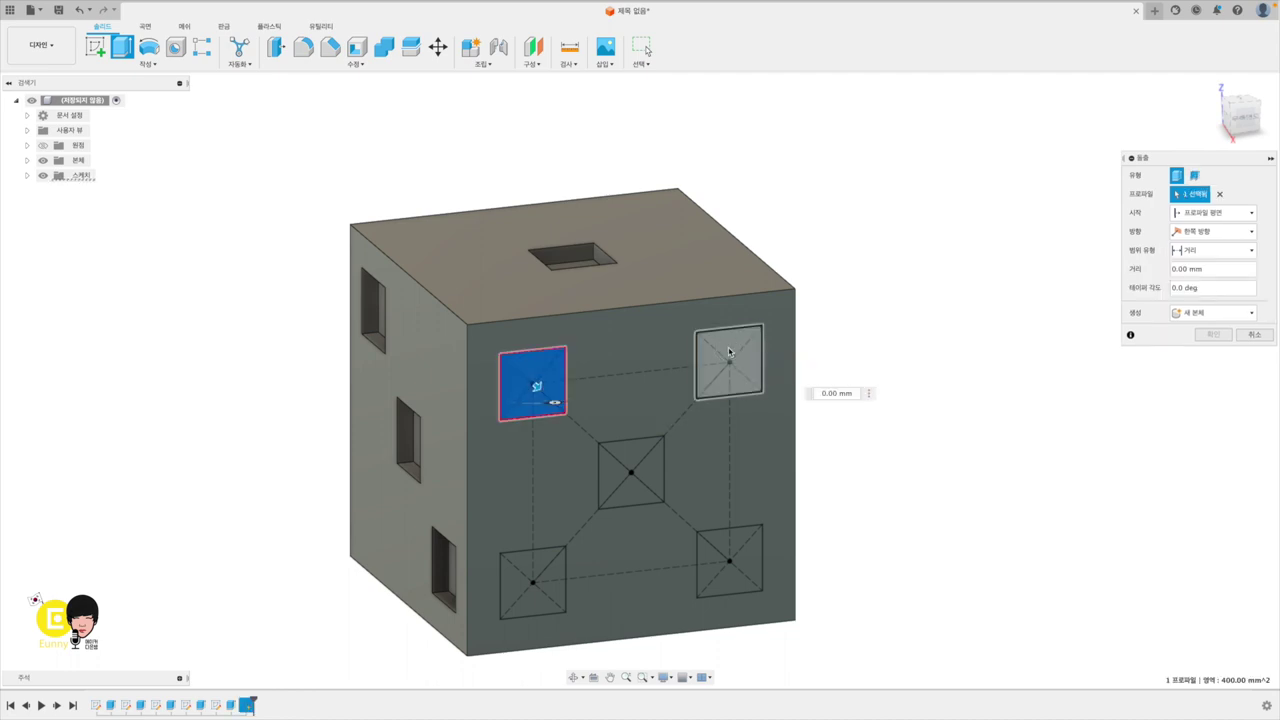
left_click(729, 355)
left_click(630, 470)
left_click(533, 580)
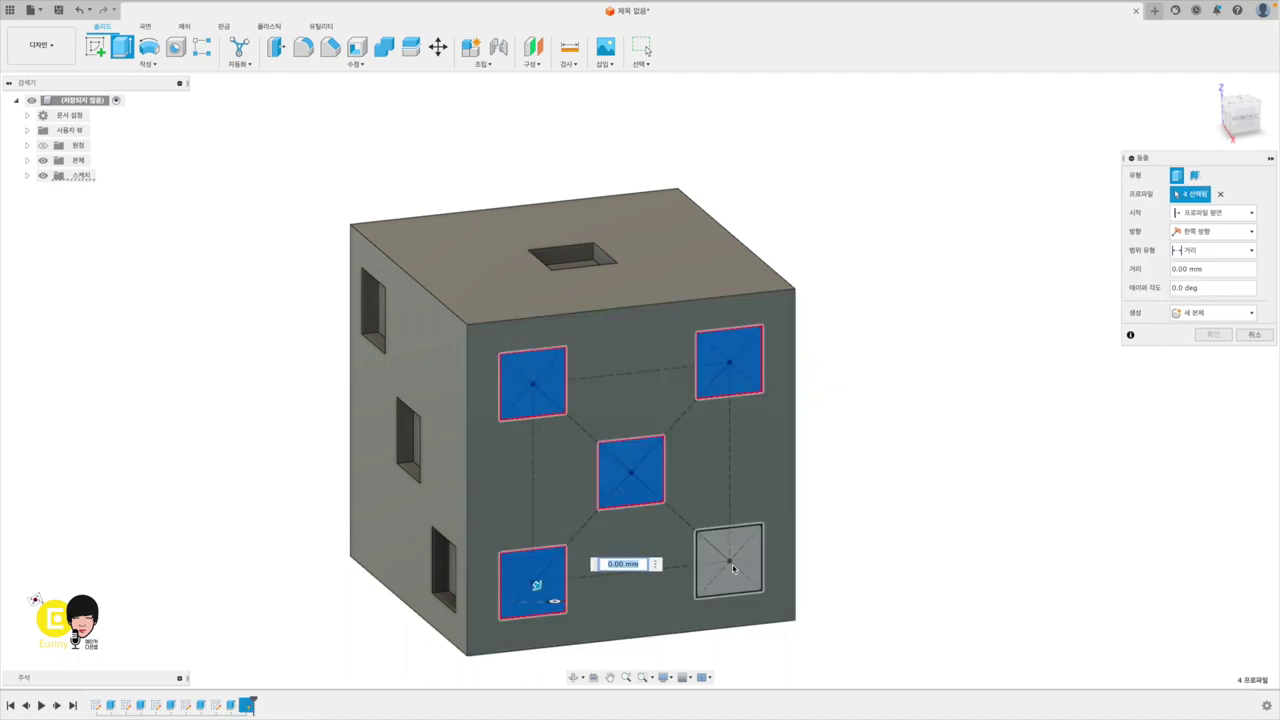
left_click(733, 568)
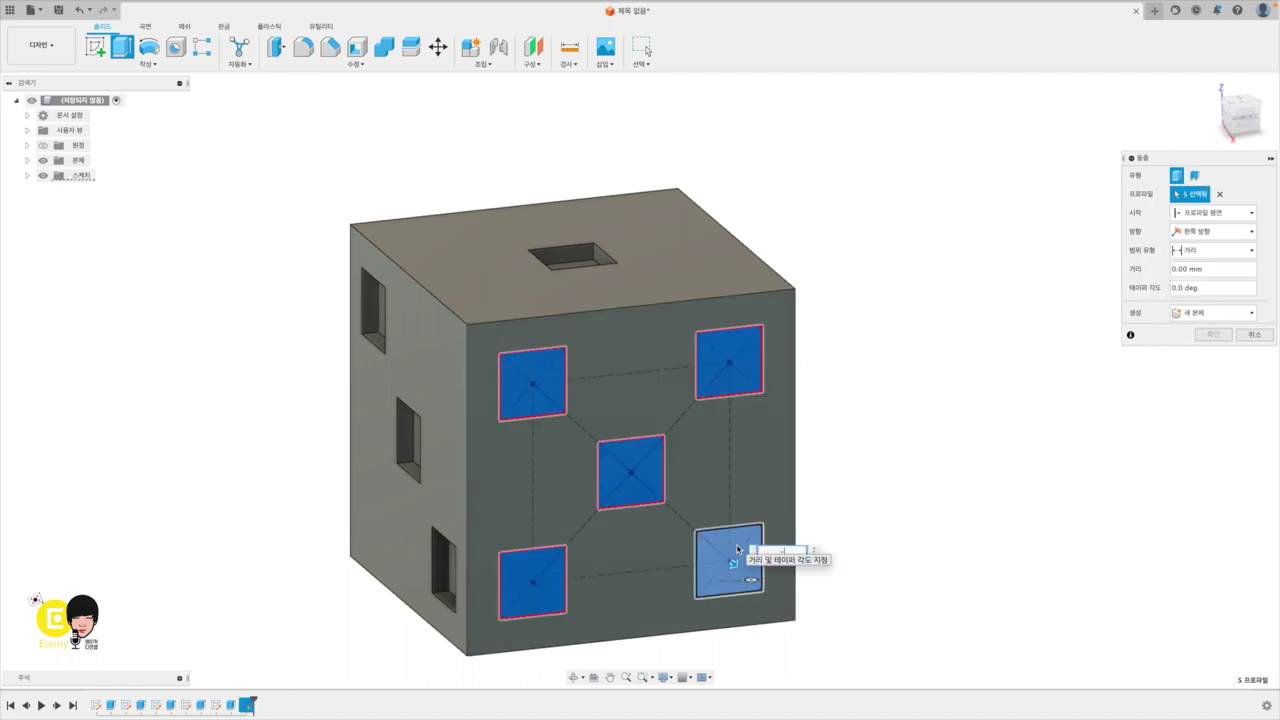
type("-5")
key("Return")
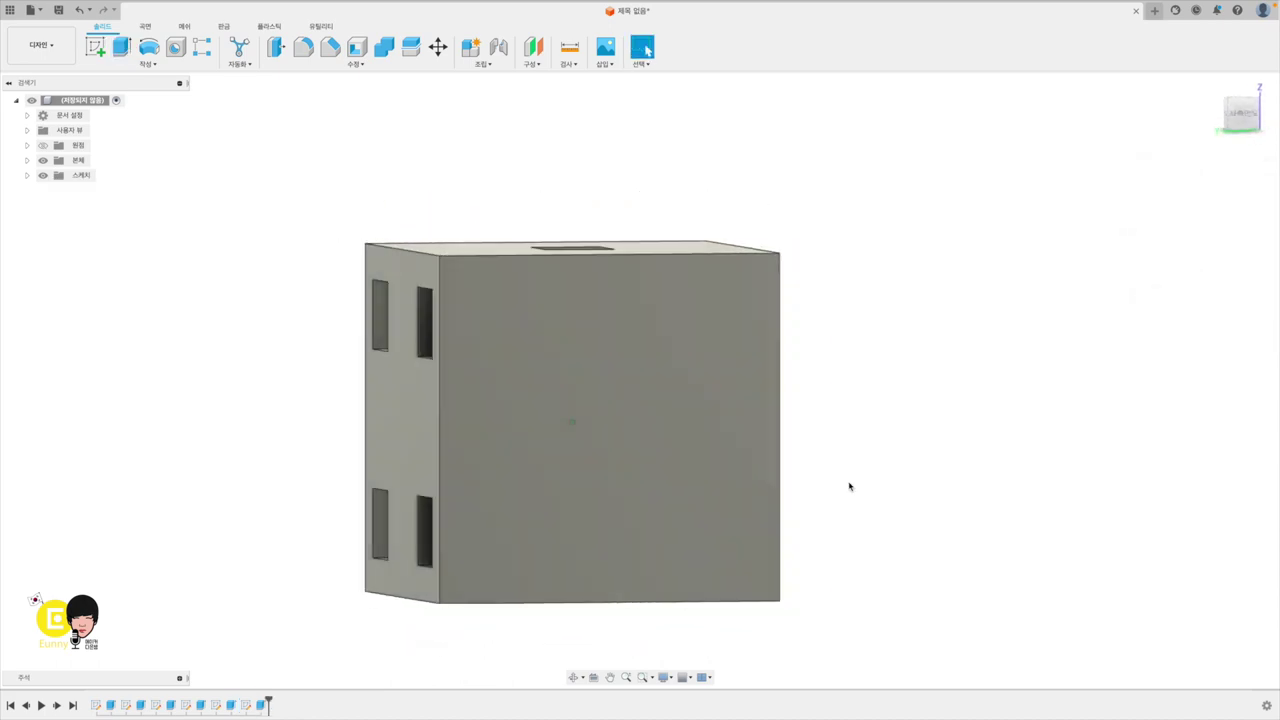
Step: Start a sketch on the last bare face with a 60 × 60 mm construction square at the origin
left_click(627, 425)
left_click(96, 47)
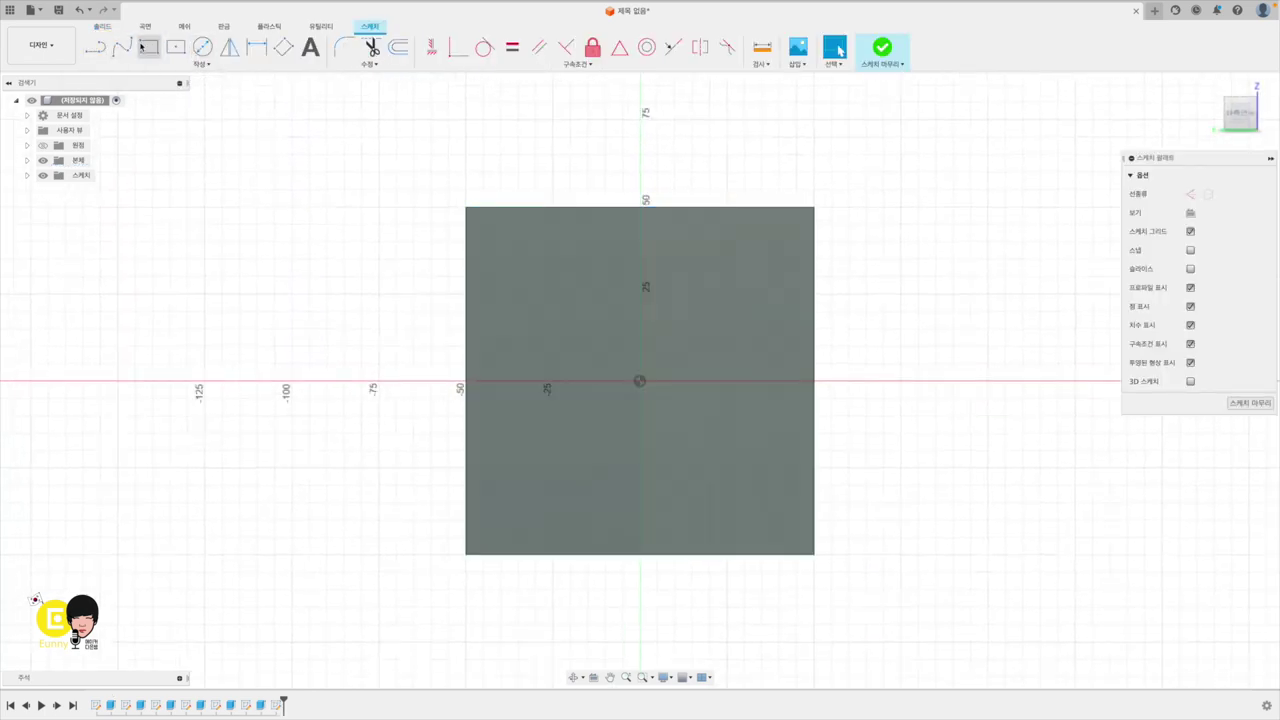
left_click(175, 47)
left_click(1190, 237)
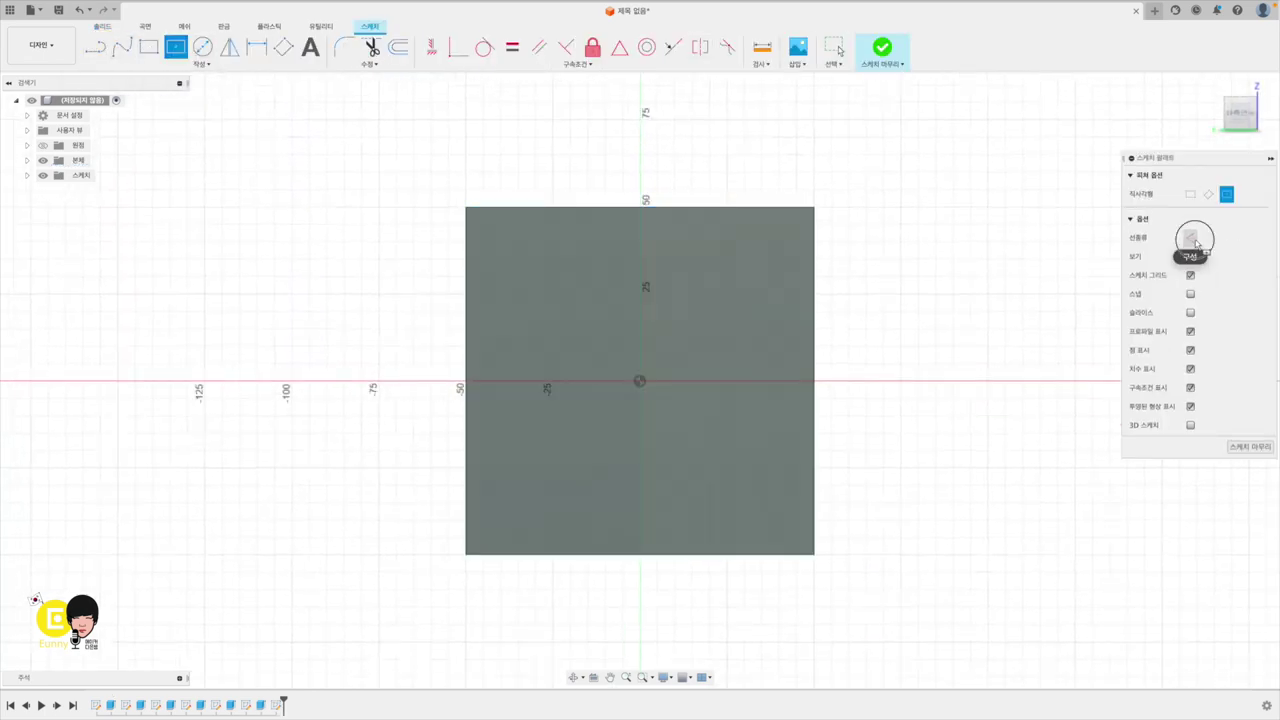
left_click(640, 381)
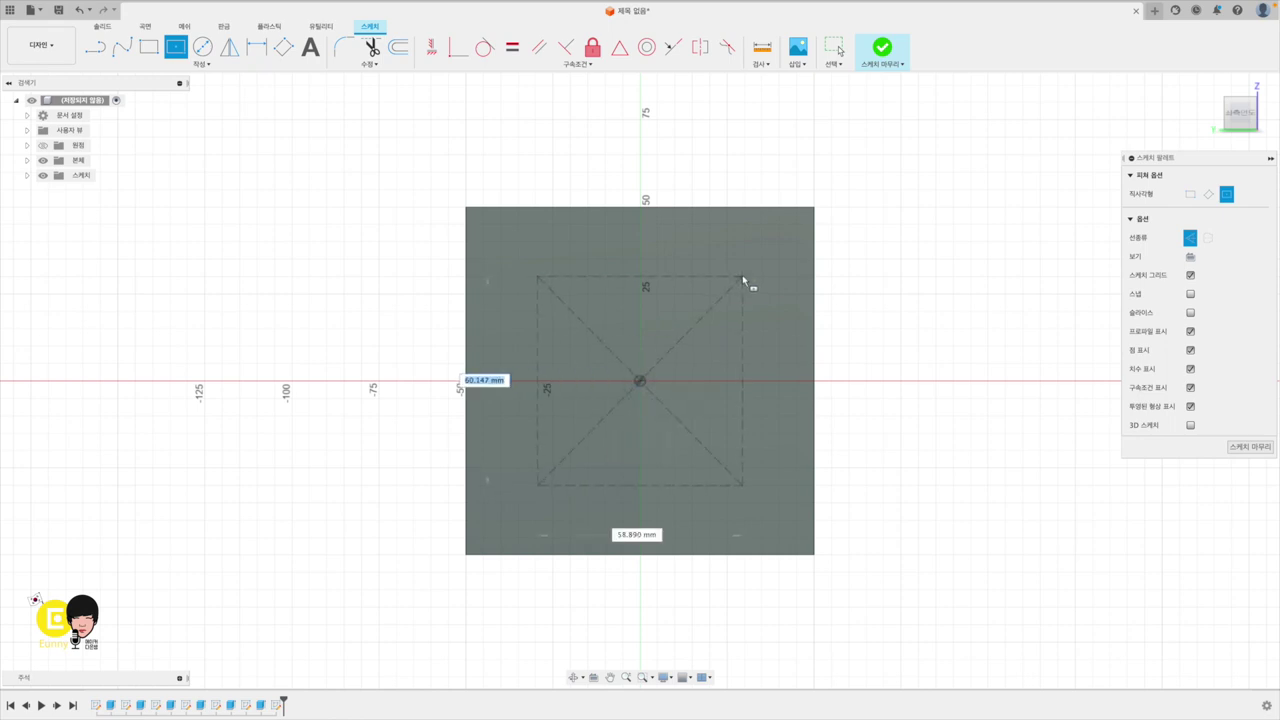
type("60")
key("Tab")
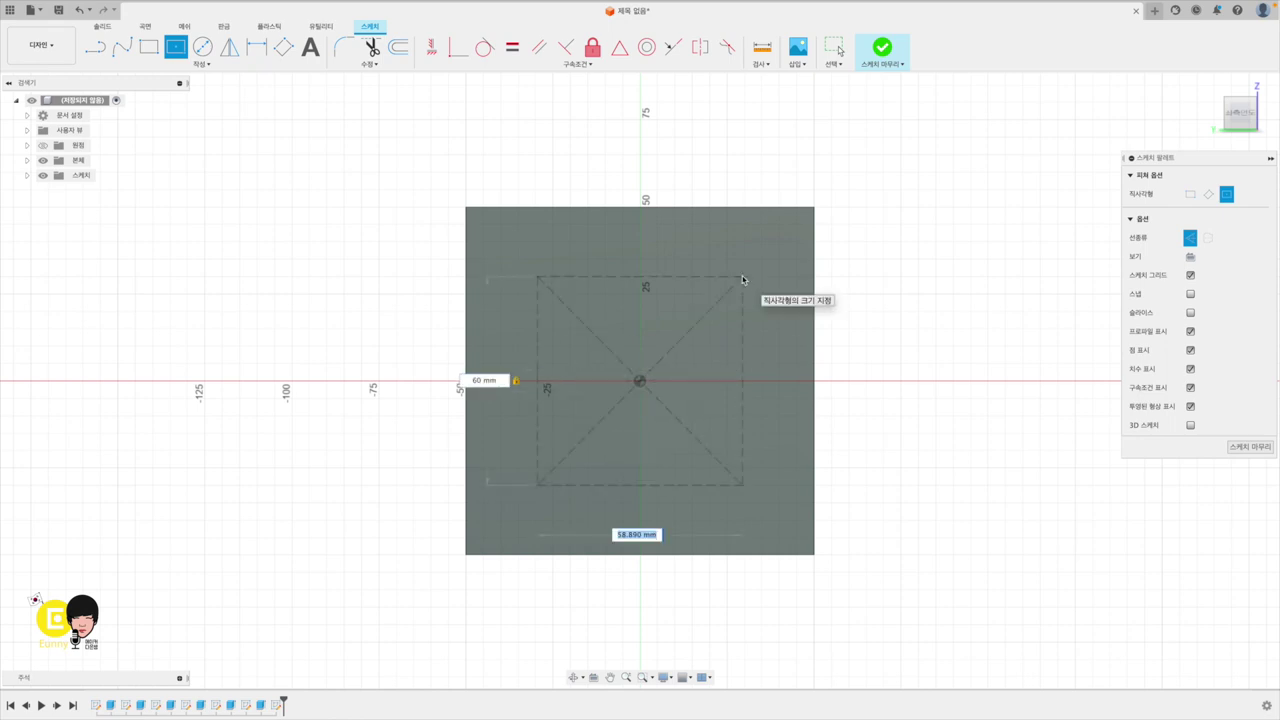
type("60")
key("Return")
key("Escape")
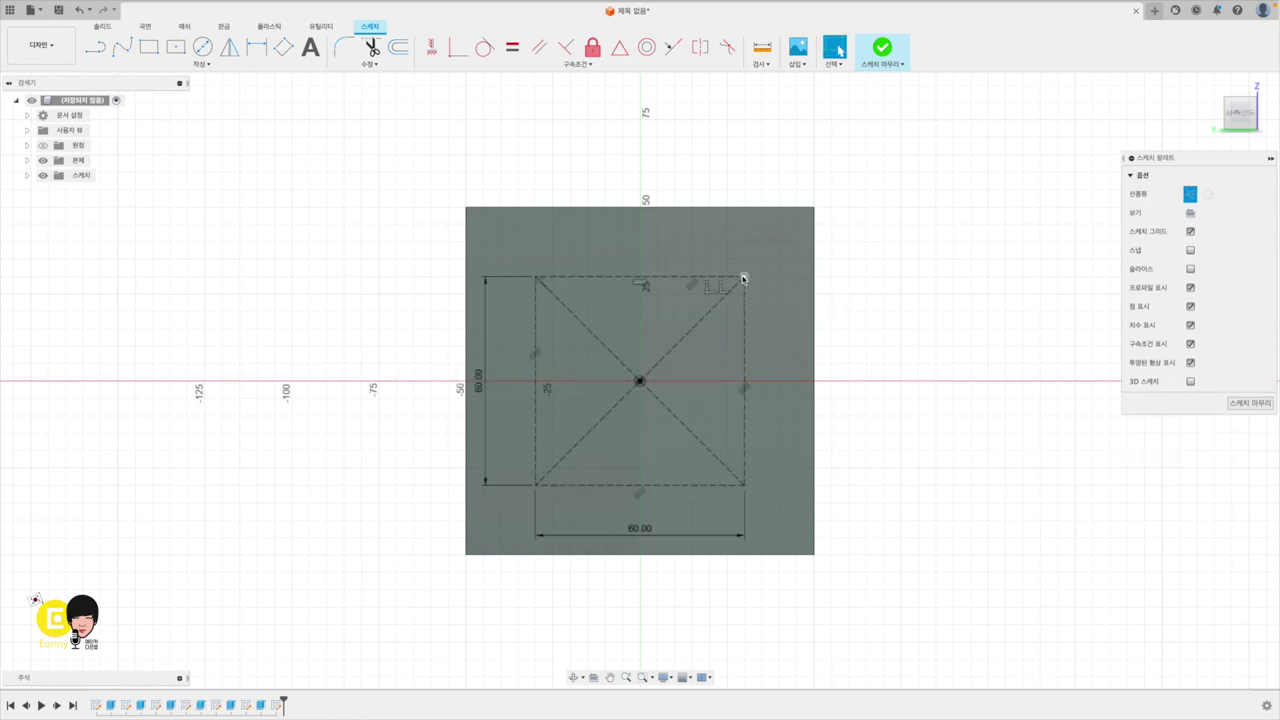
Step: Draw a 20 × 20 mm square centred on the top-left corner
left_click(175, 46)
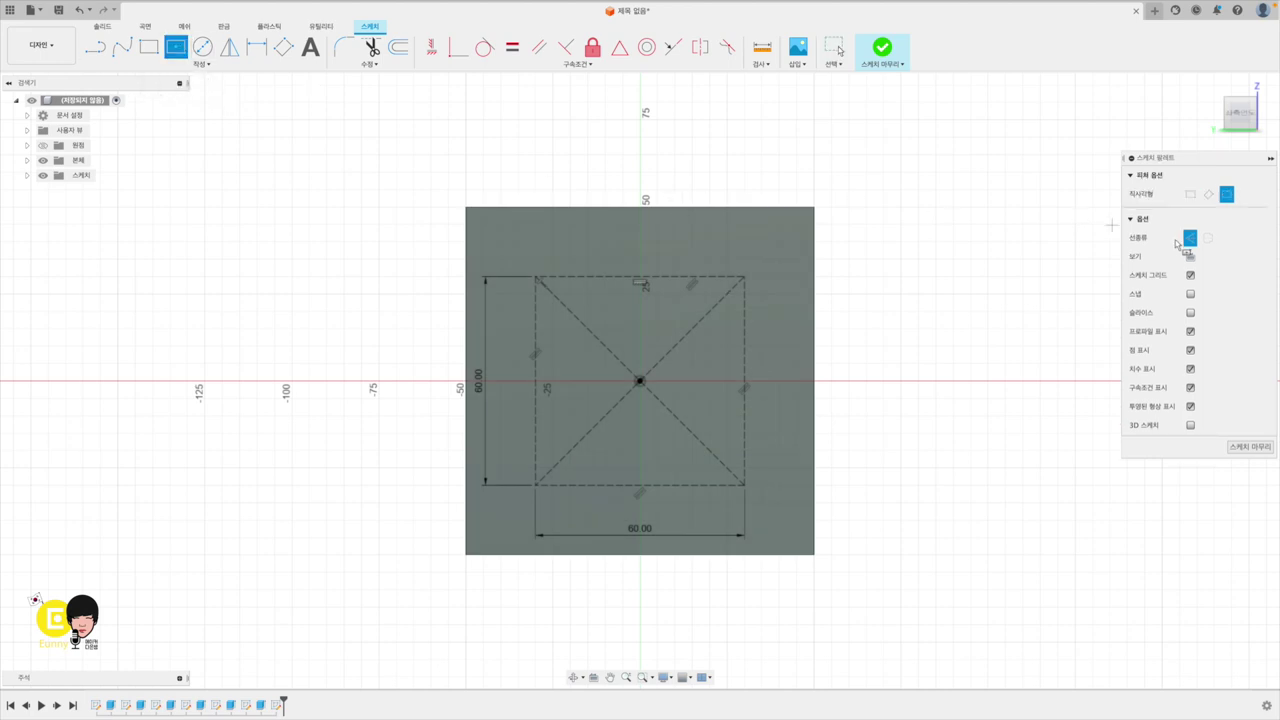
left_click(536, 278)
key("Tab")
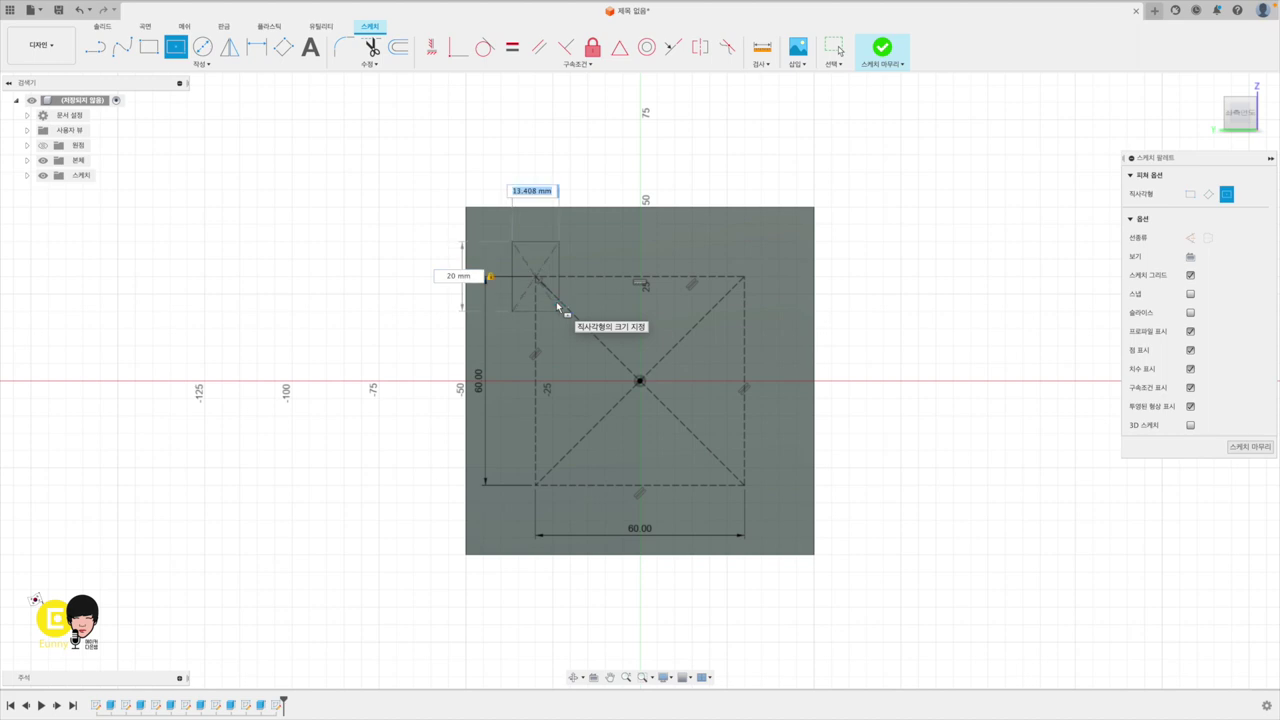
key("Tab")
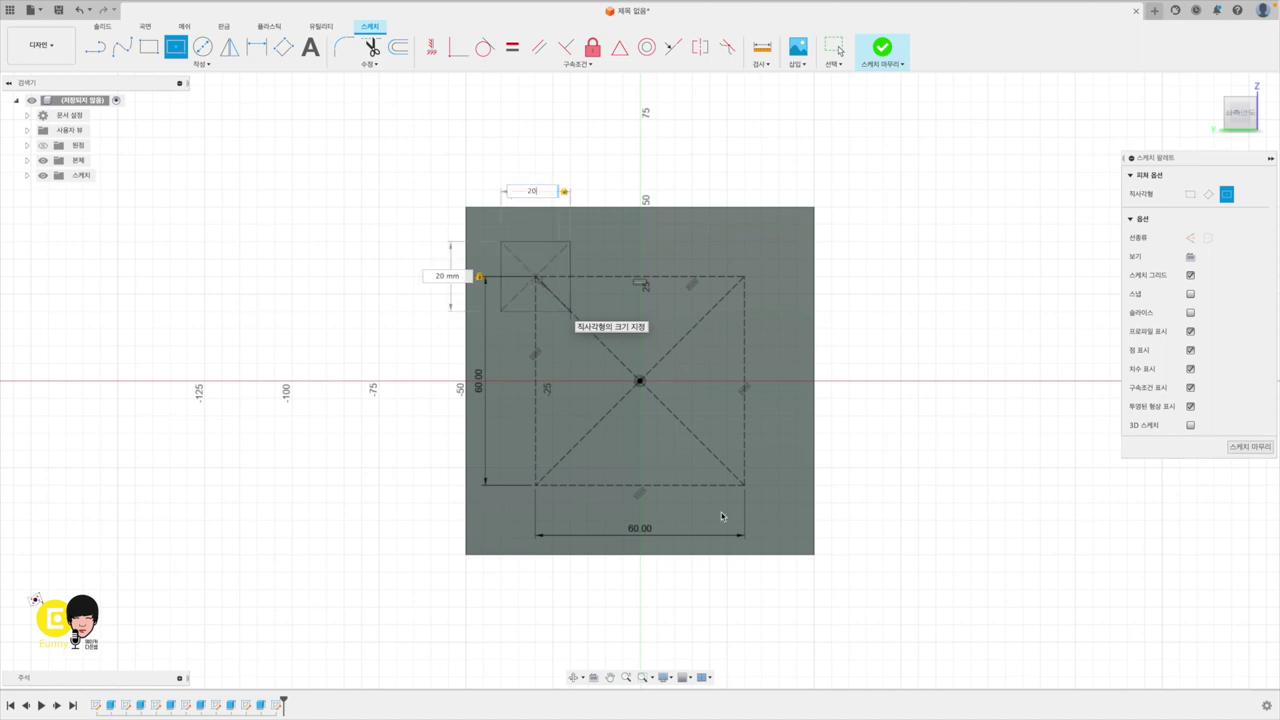
key("Return")
key("Escape")
Step: Add a 20 × 20 mm square on the lower-right corner and finish the sketch
left_click(175, 47)
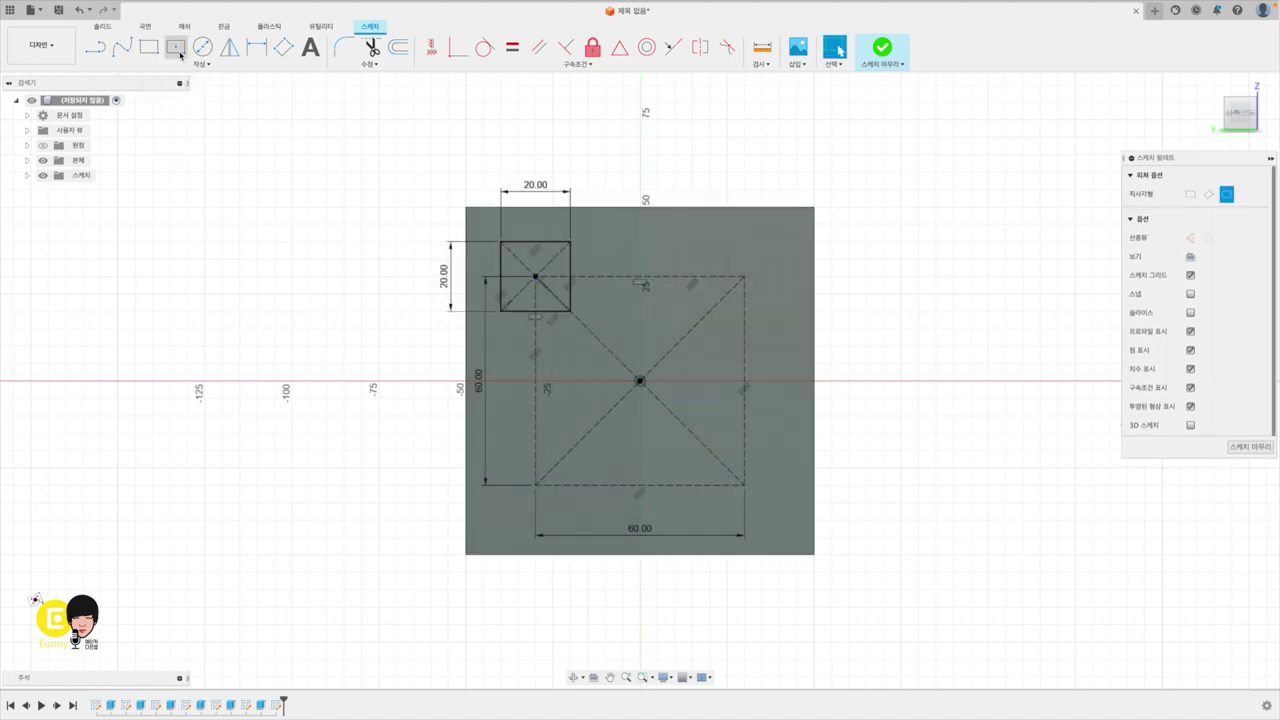
left_click(745, 486)
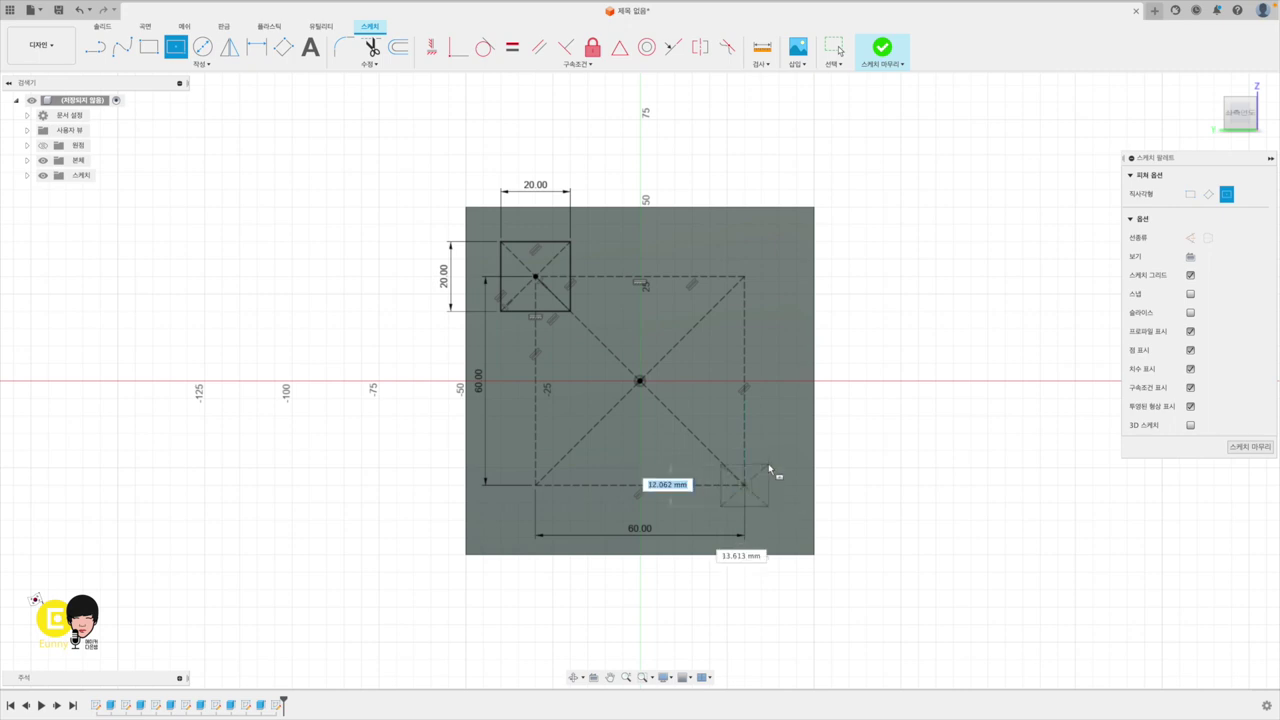
type("20")
key("Tab")
type("20")
key("Tab")
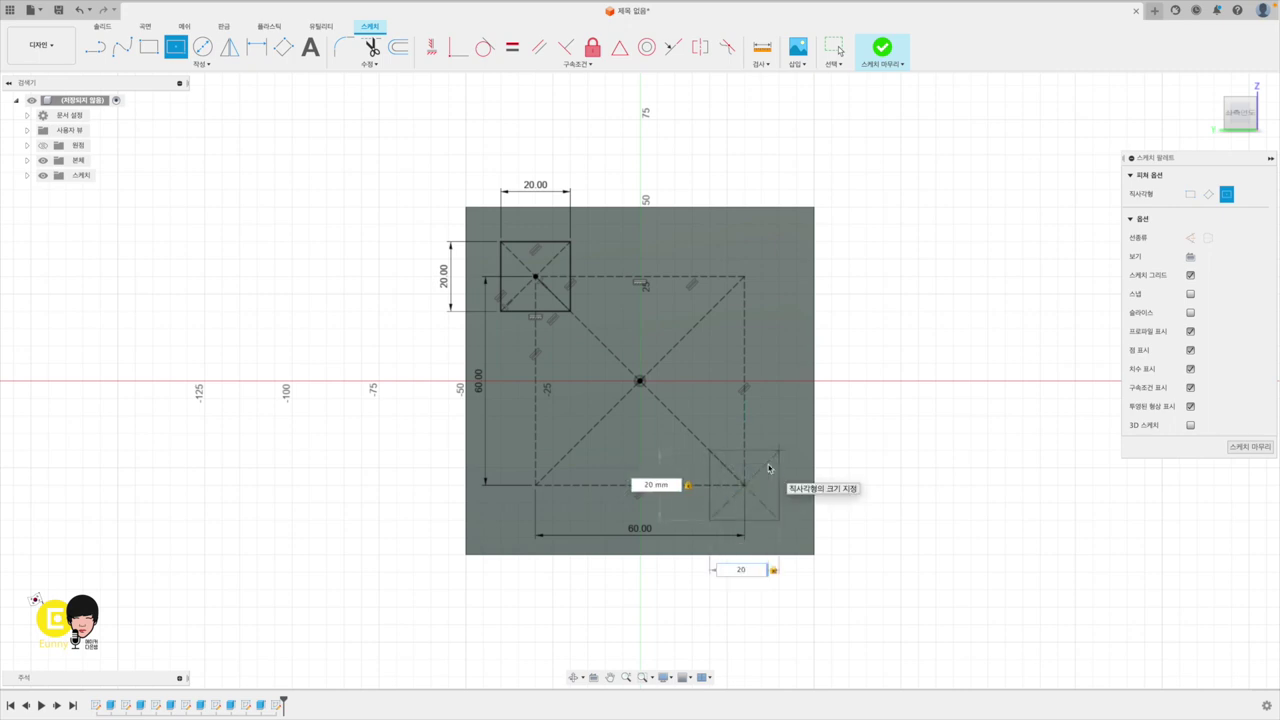
key("Return")
key("Escape")
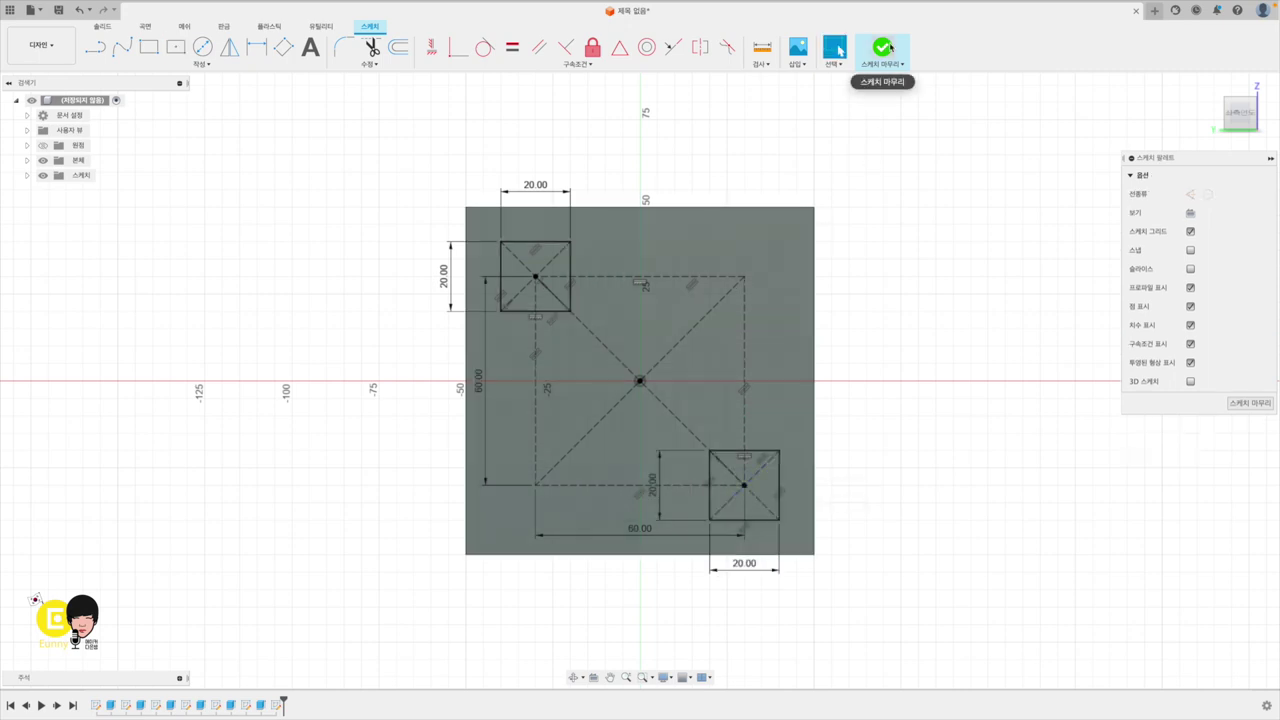
left_click(884, 47)
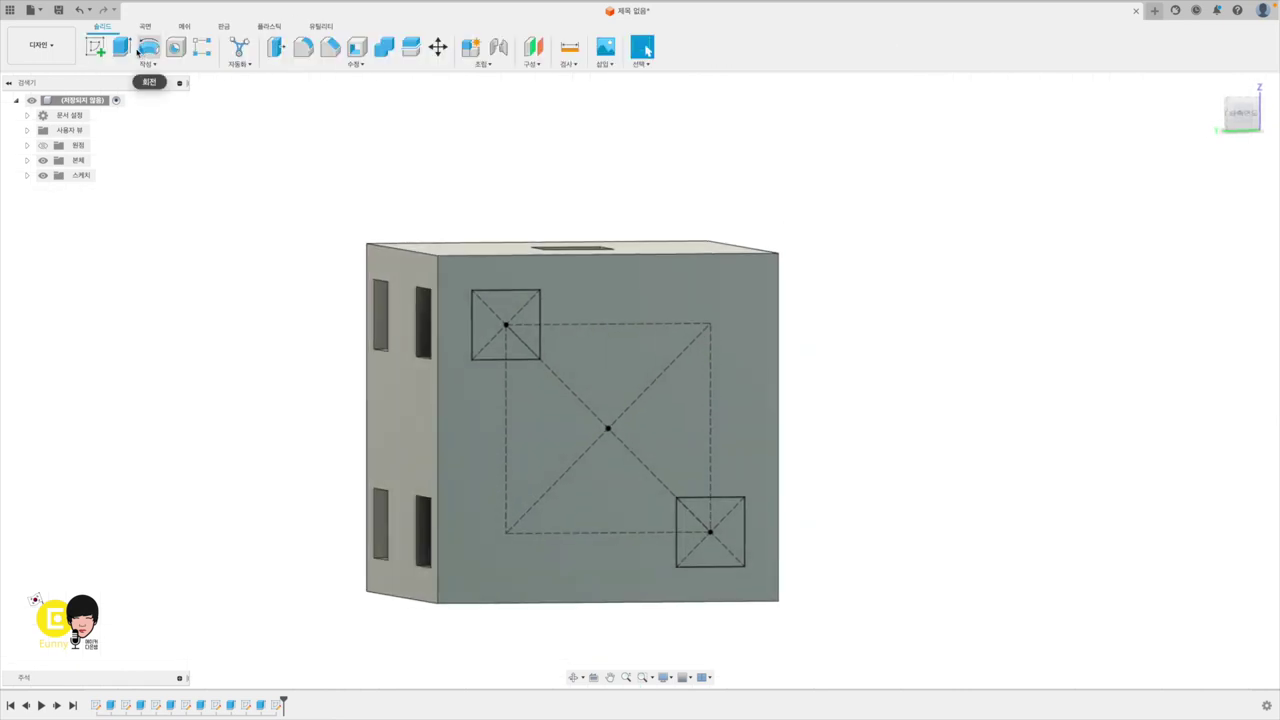
Step: Cut the two opposite-corner squares as pockets, then orbit to inspect the cube's underside
left_click(121, 47)
left_click(494, 315)
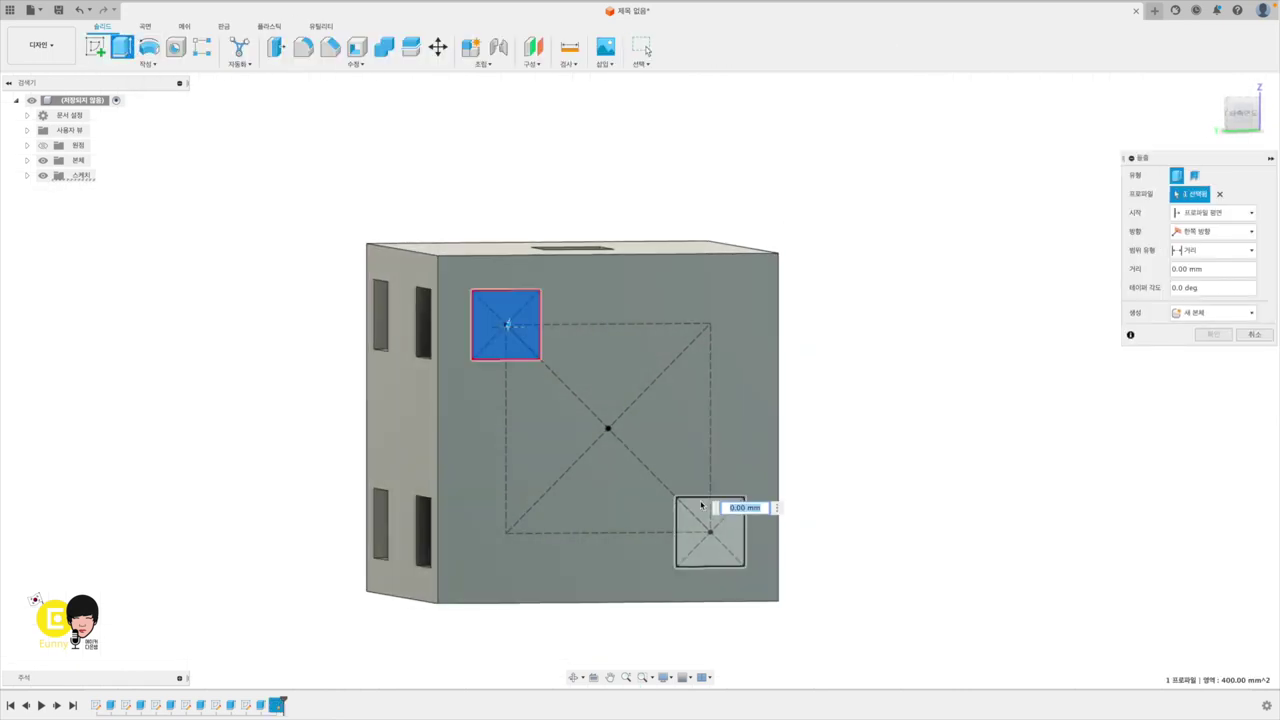
left_click(720, 528)
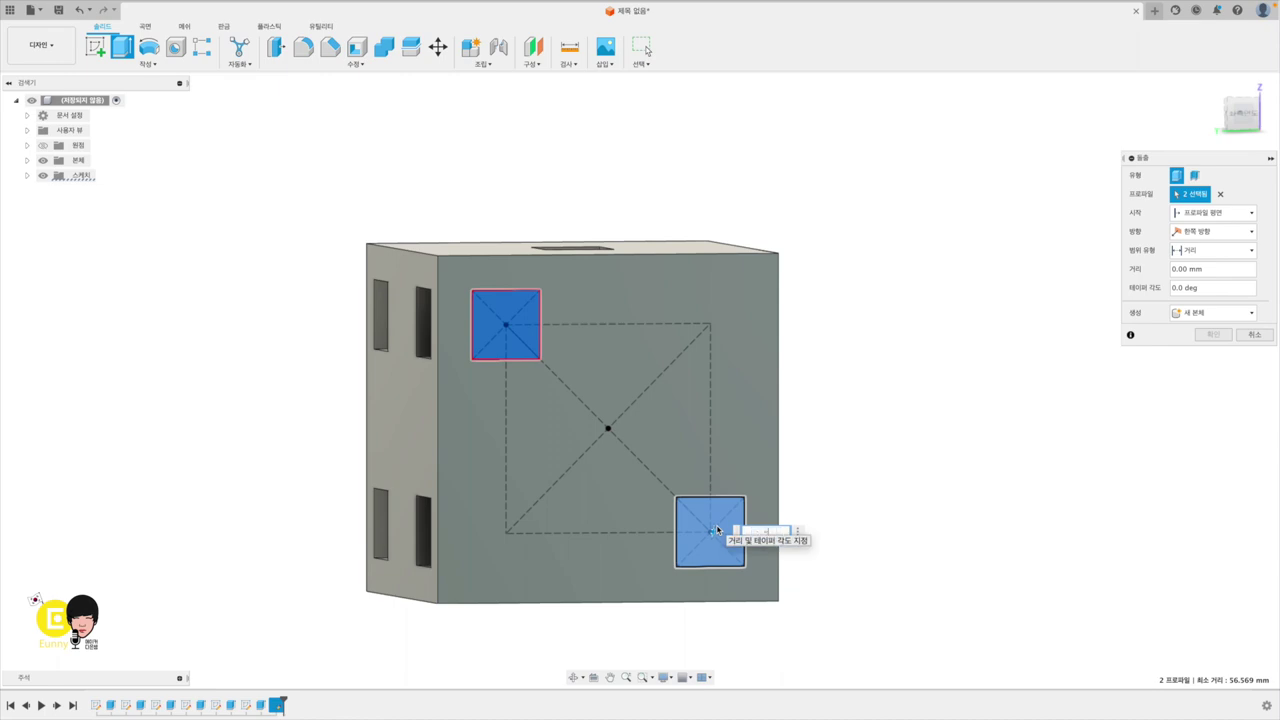
key("Escape")
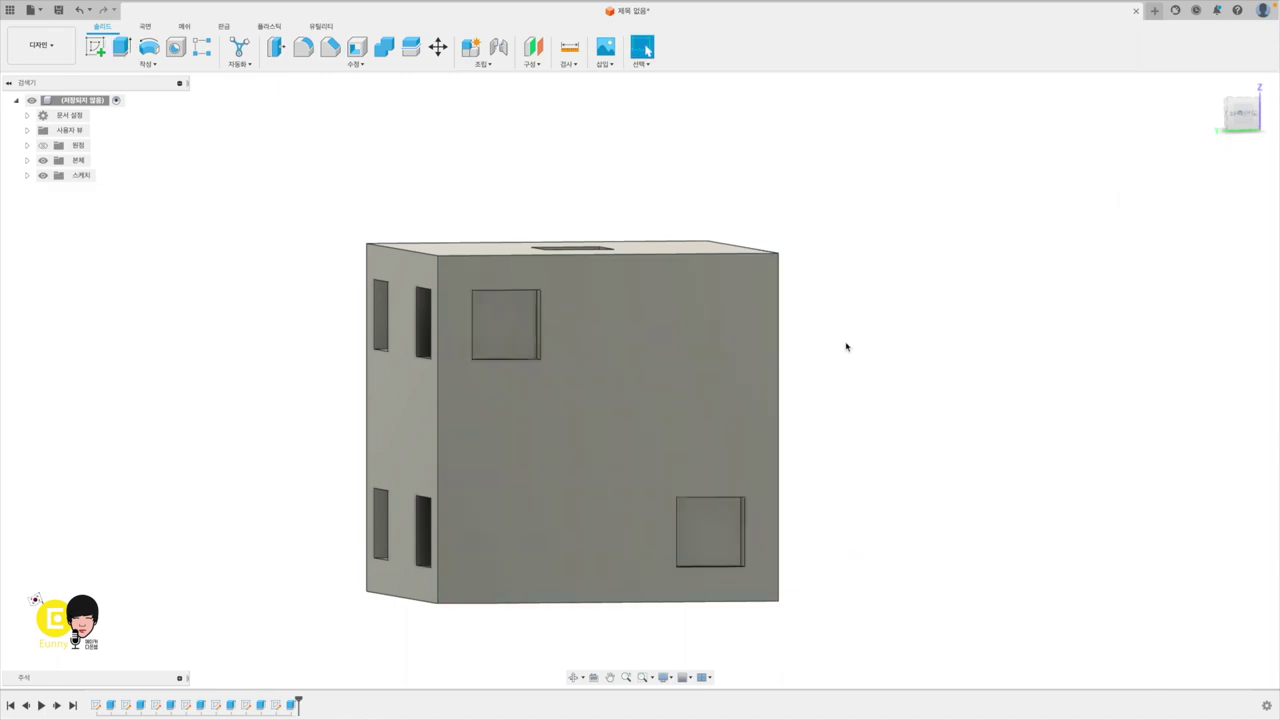
key("F6")
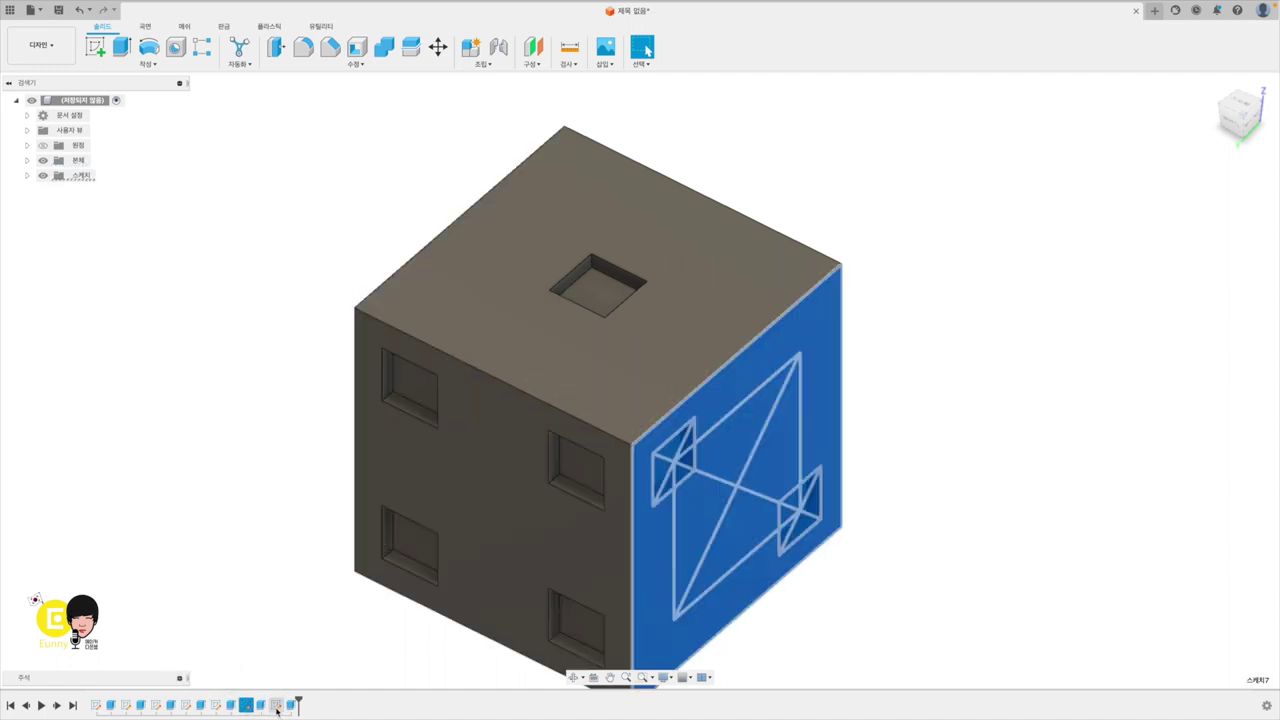
left_click(305, 615)
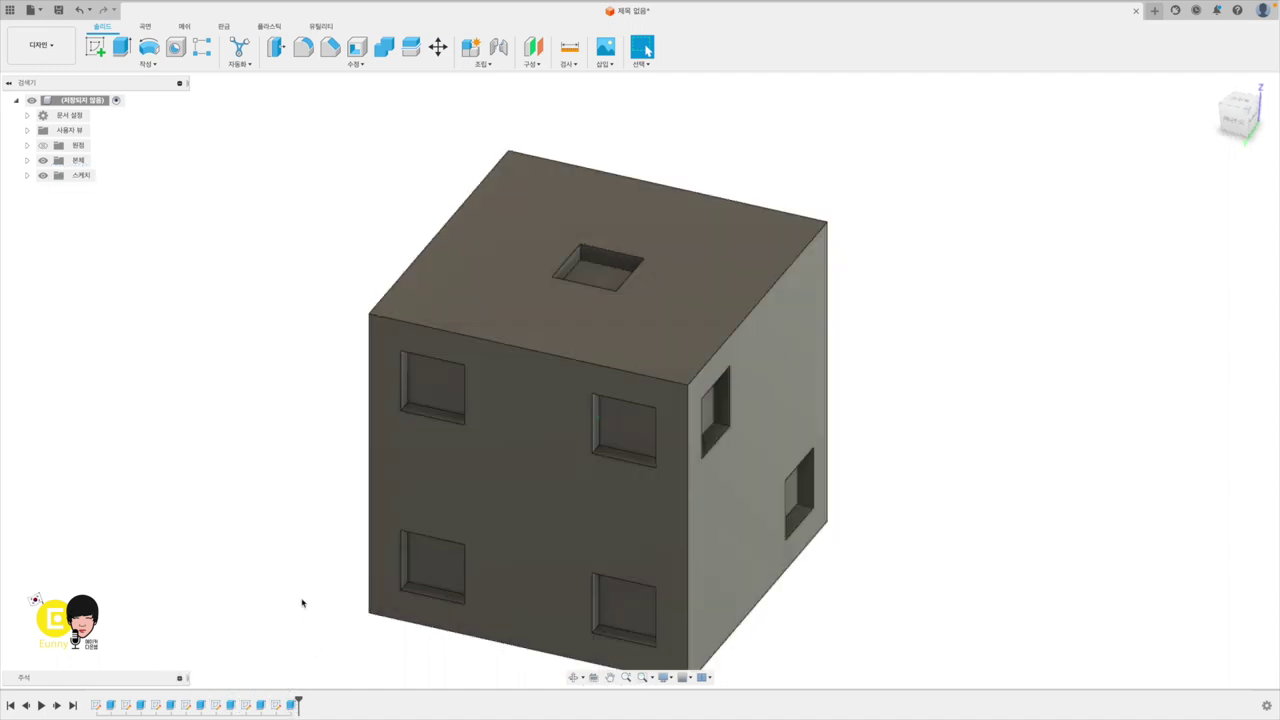
middle_click_drag(450, 418, 389, 403, "shift")
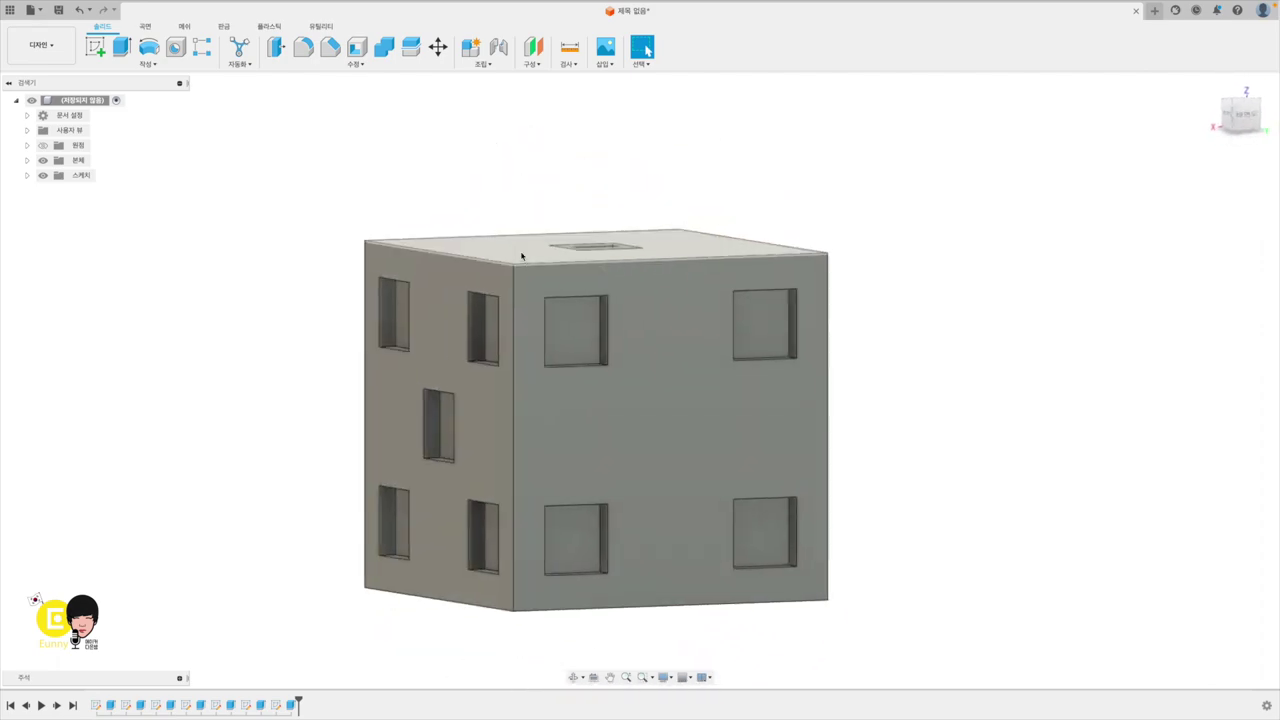
Step: Fillet the front-top, left-top and front vertical edges at one corner with a 5.93 mm radius
left_click(521, 257)
middle_click_drag(521, 257, 523, 251, "shift")
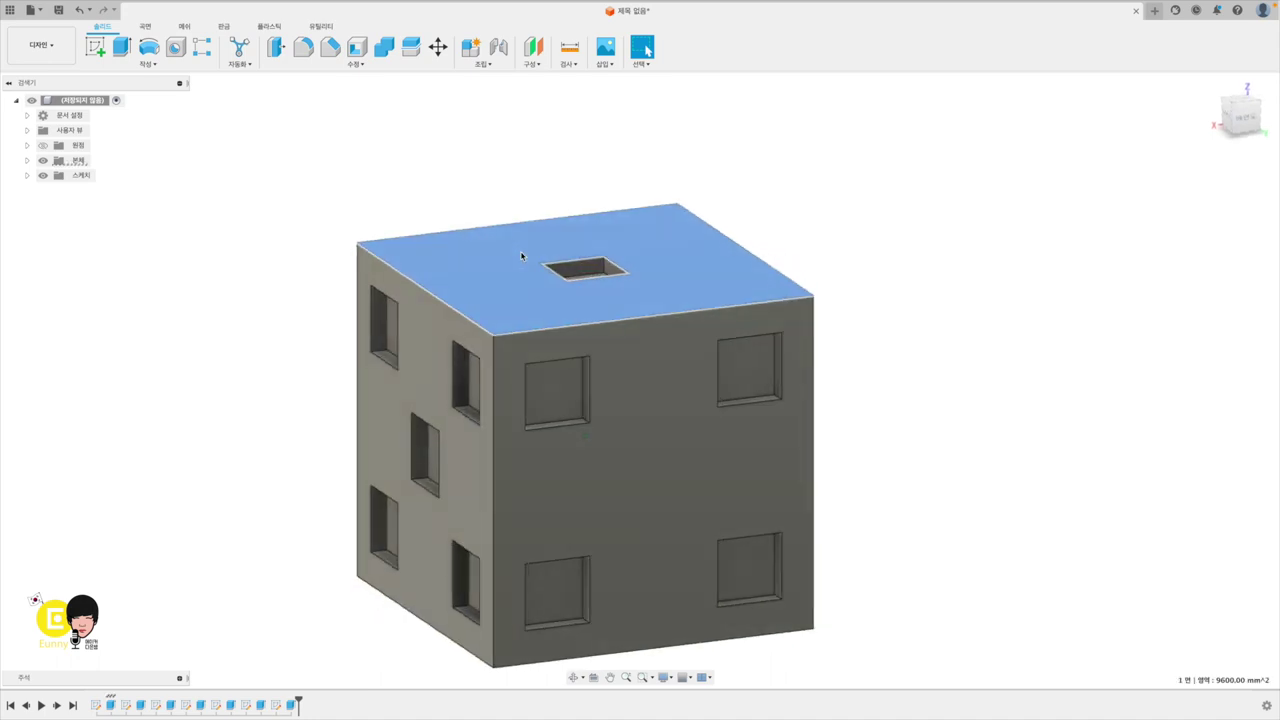
left_click(326, 174)
left_click(303, 47)
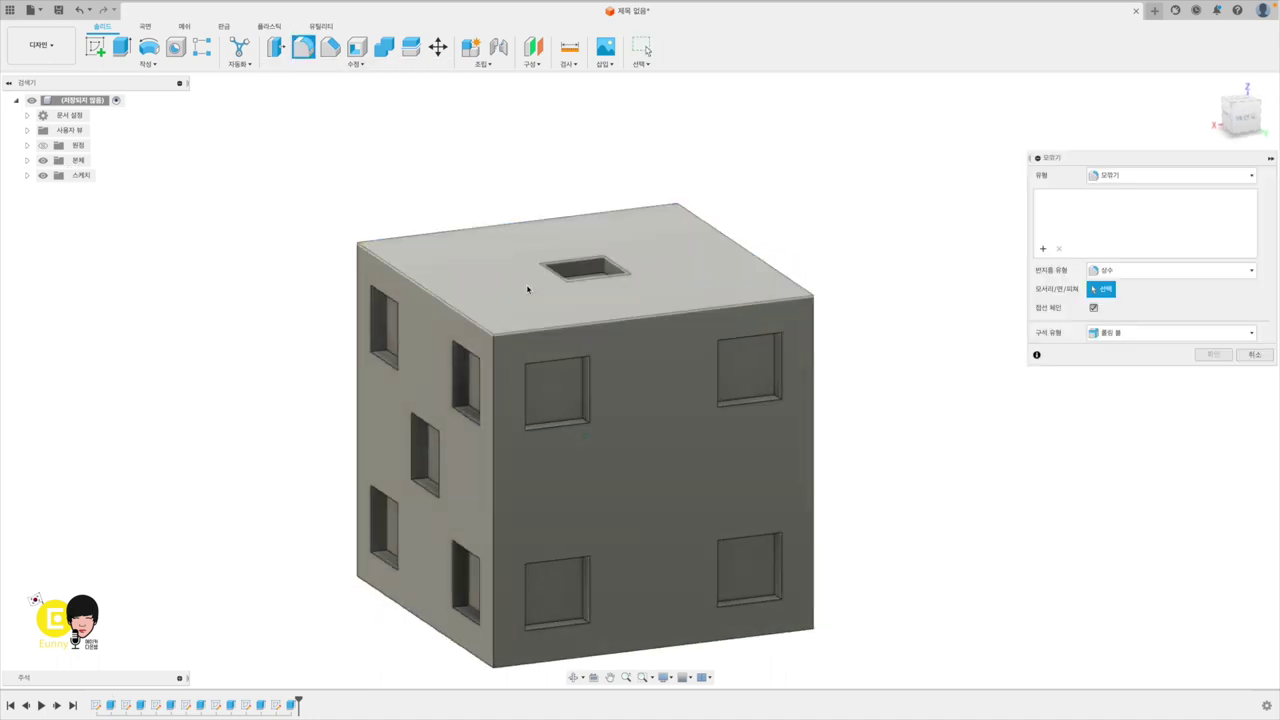
left_click(505, 336)
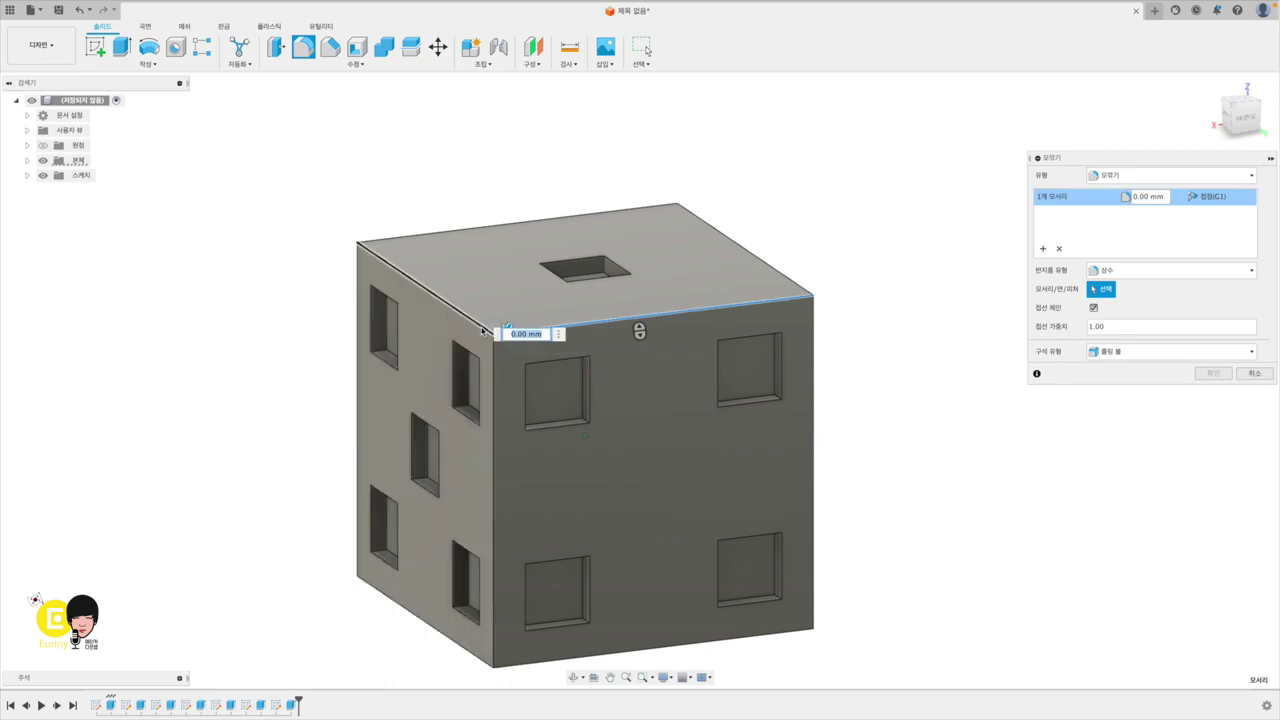
left_click(486, 326)
left_click(494, 349)
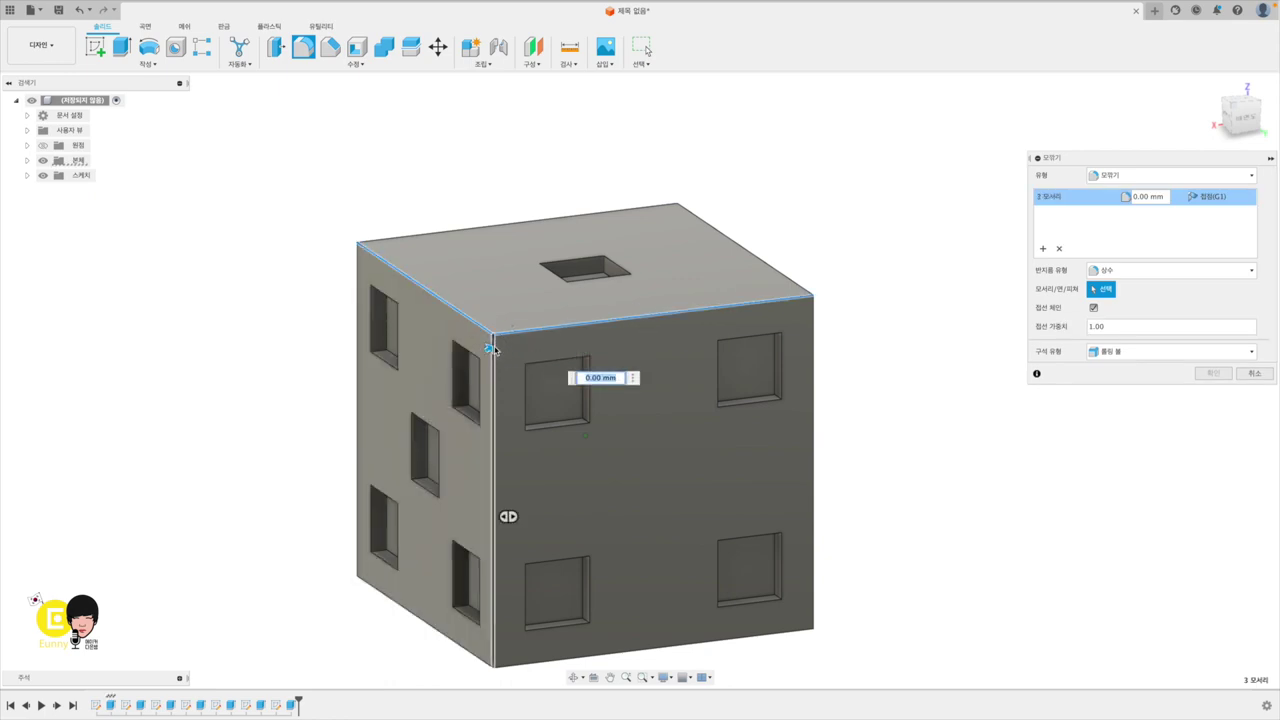
left_click_drag(490, 348, 491, 344)
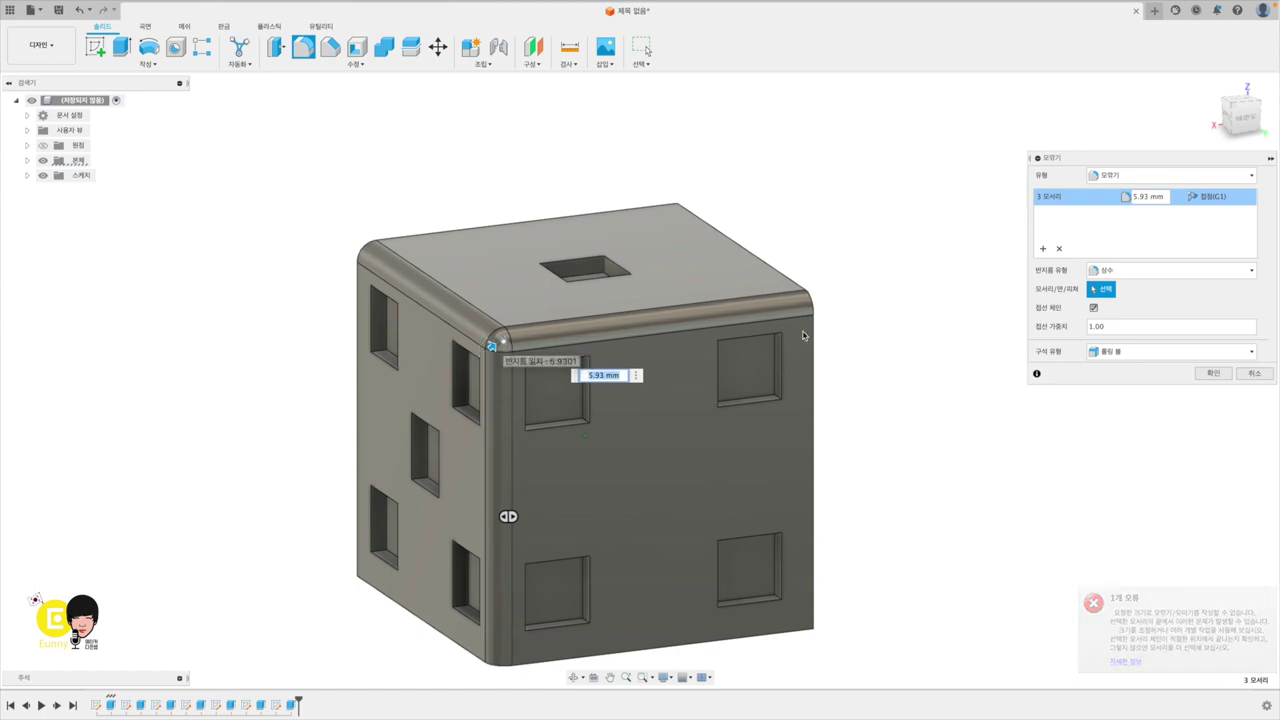
scroll(895, 349, "up", 1)
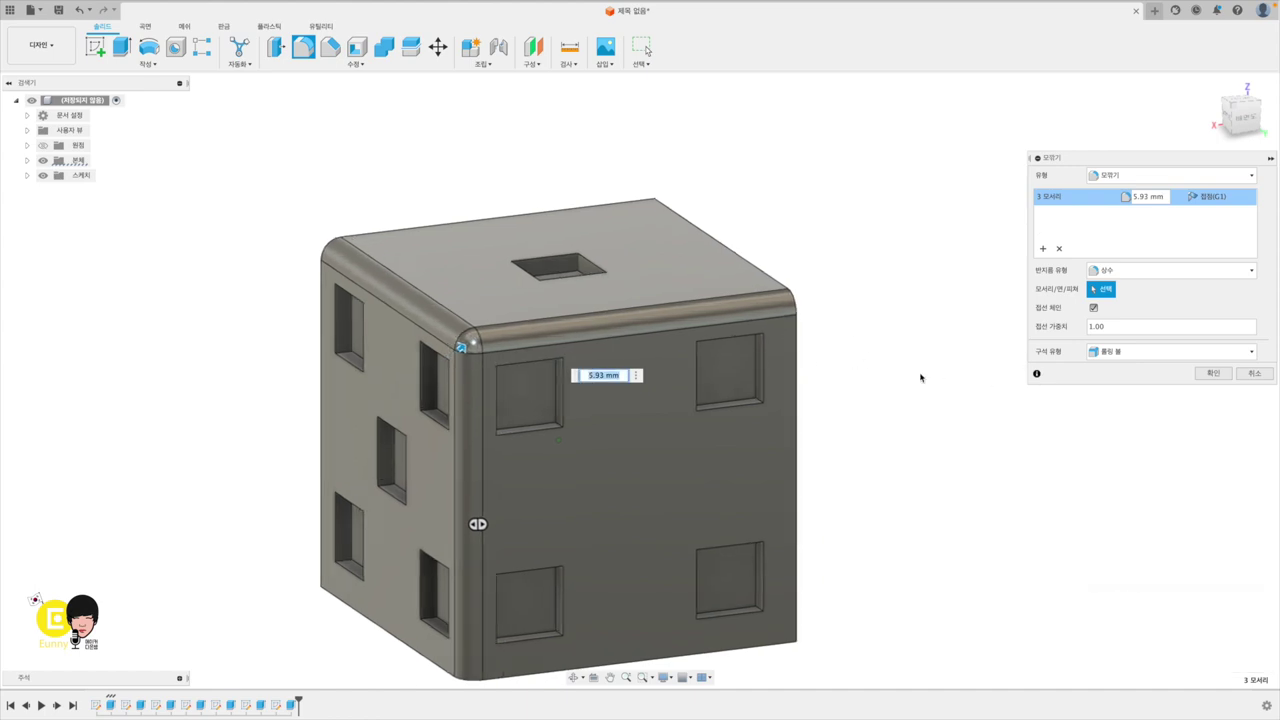
type("5")
key("Return")
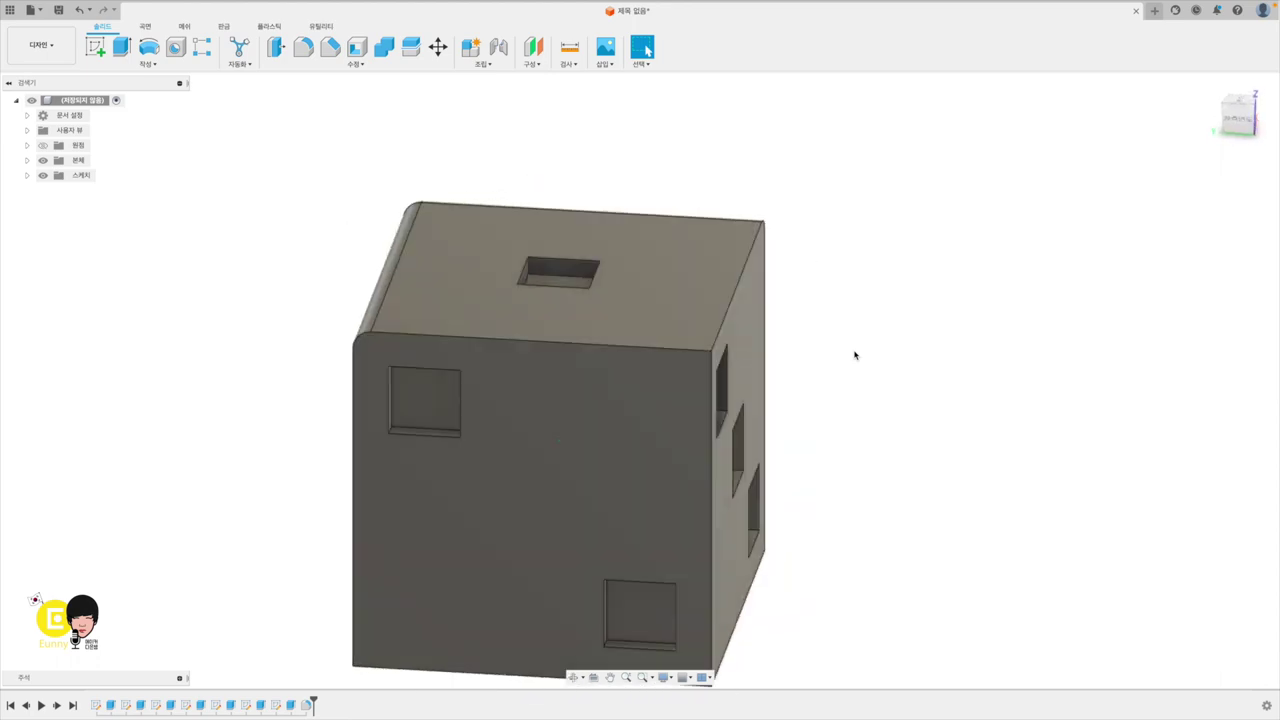
Step: Fillet another vertical cube edge and the two bottom edges meeting it
left_click(303, 47)
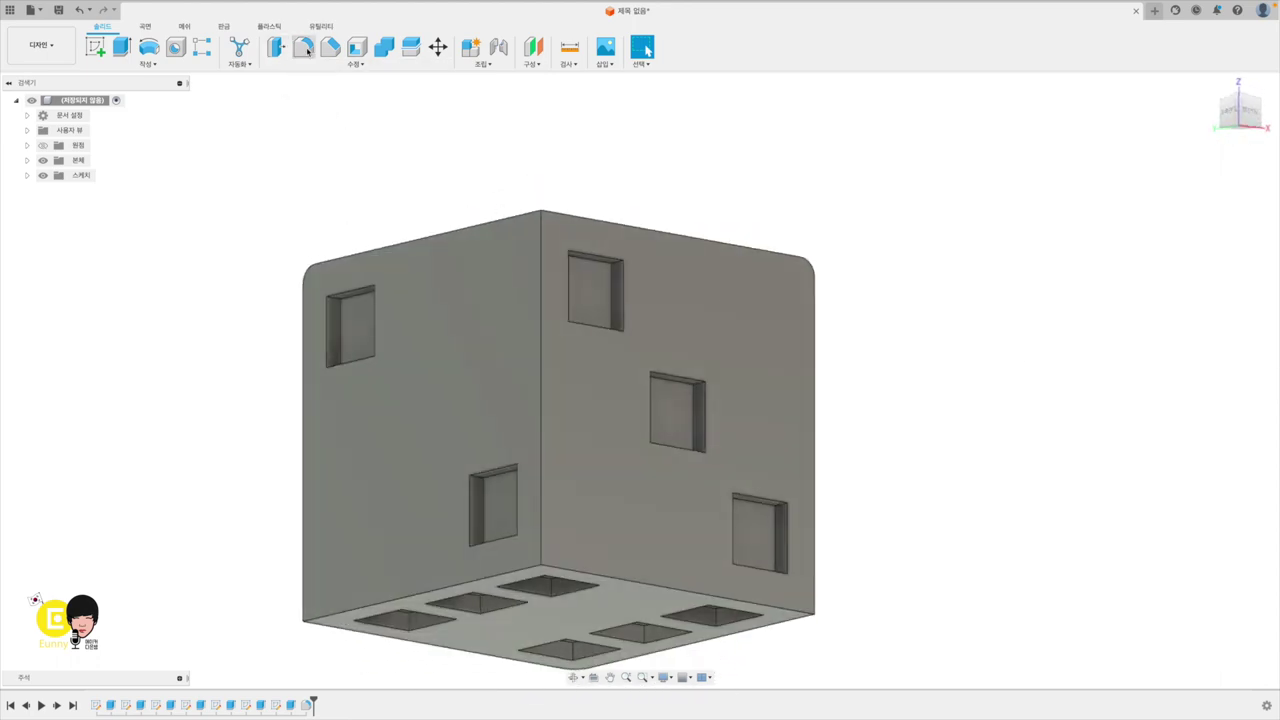
left_click(541, 468)
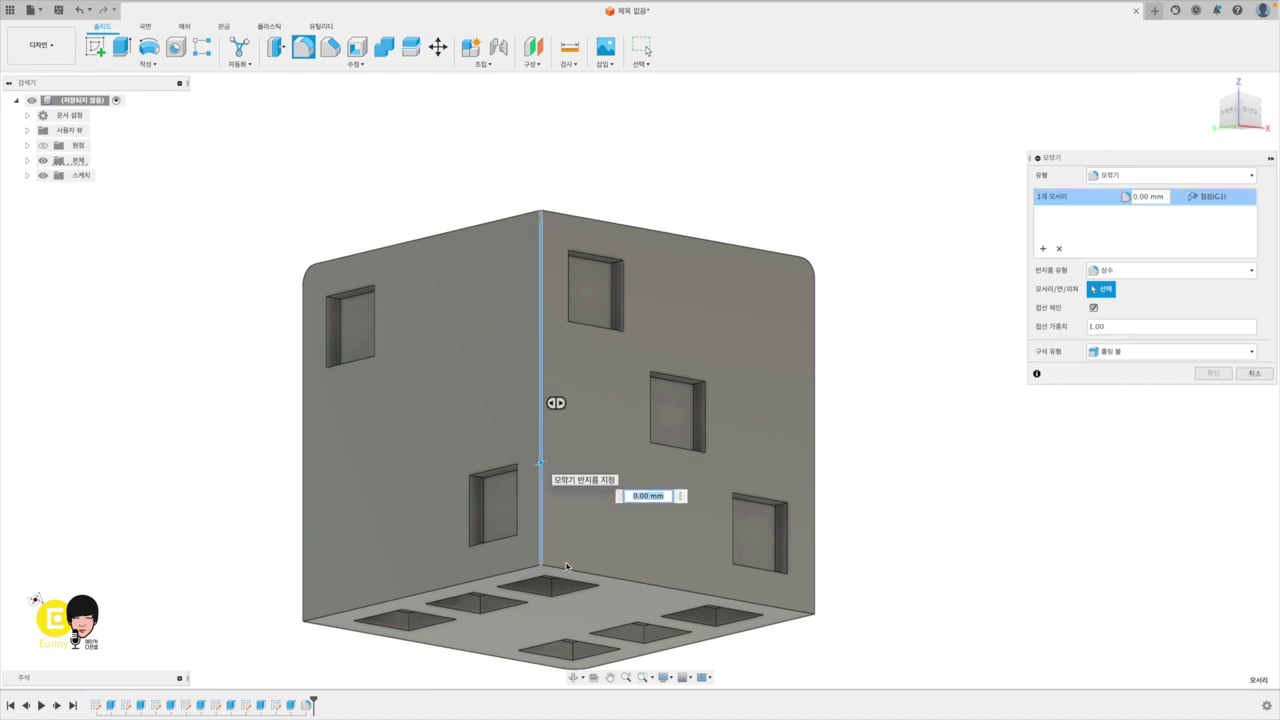
left_click(570, 576)
left_click(526, 570)
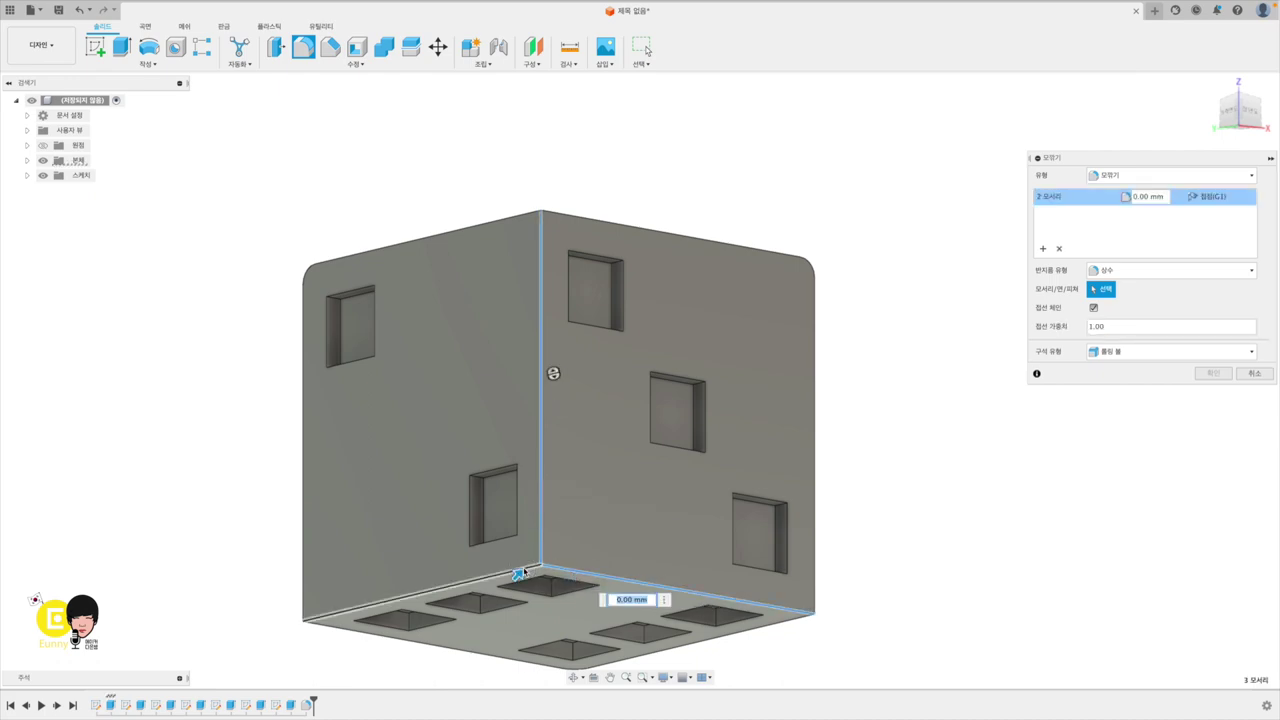
middle_click_drag(500, 452, 502, 450, "shift")
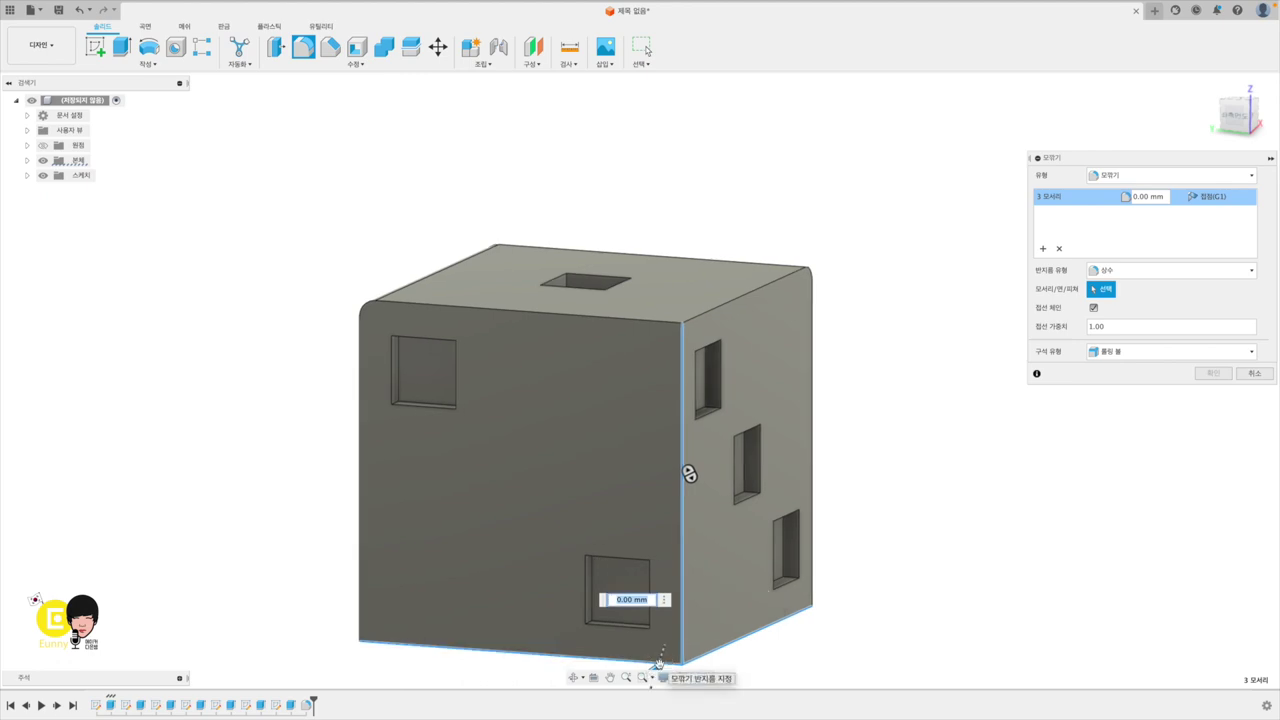
left_click_drag(658, 663, 657, 680)
key("Return")
mouse_move(657, 680)
middle_mouse_down("shift")
mouse_move(786, 437)
mouse_move(889, 403)
middle_mouse_up("shift")
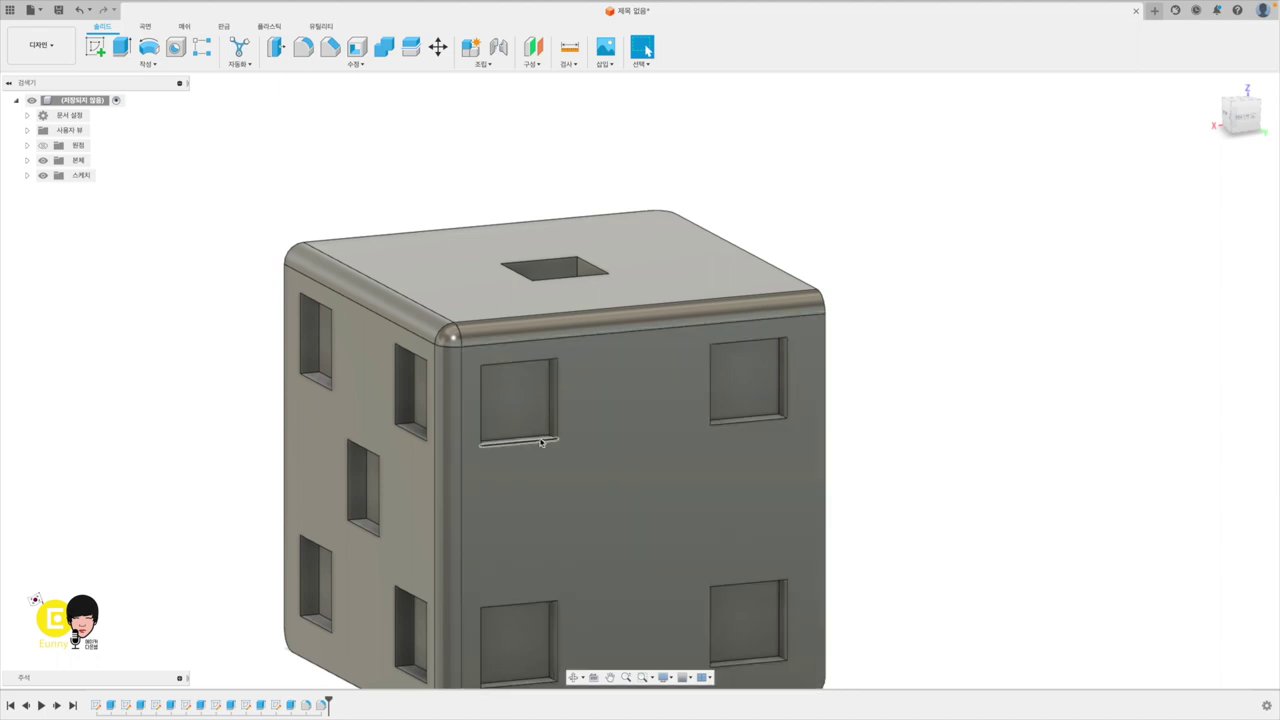
Step: Begin filleting a vertical edge inside a pip pocket, then cancel so it stays sharp
left_click(300, 46)
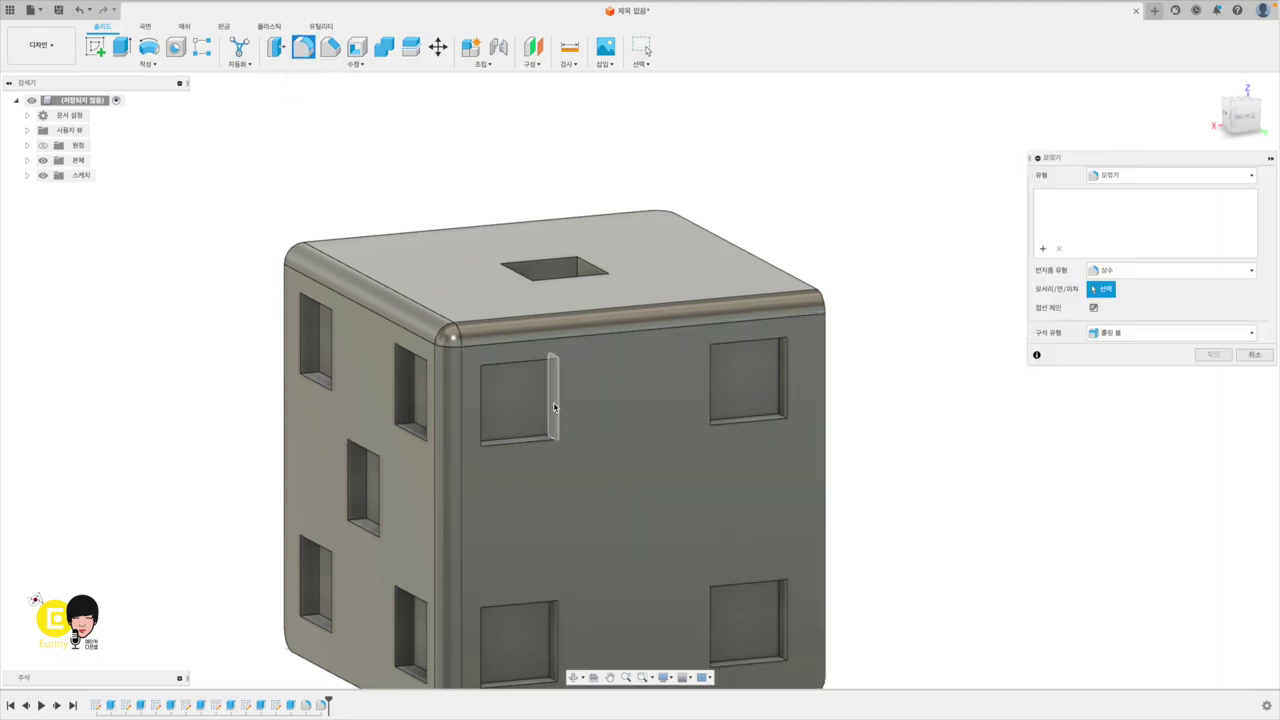
left_click(551, 406)
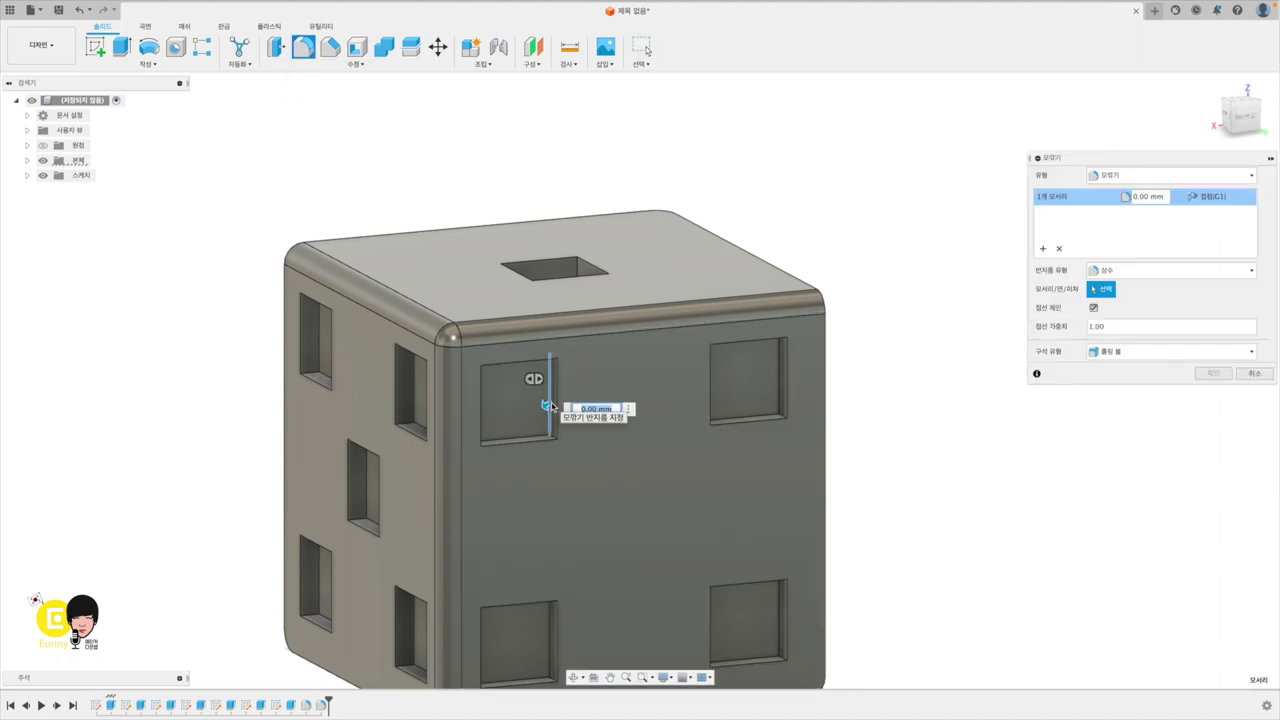
key("Escape")
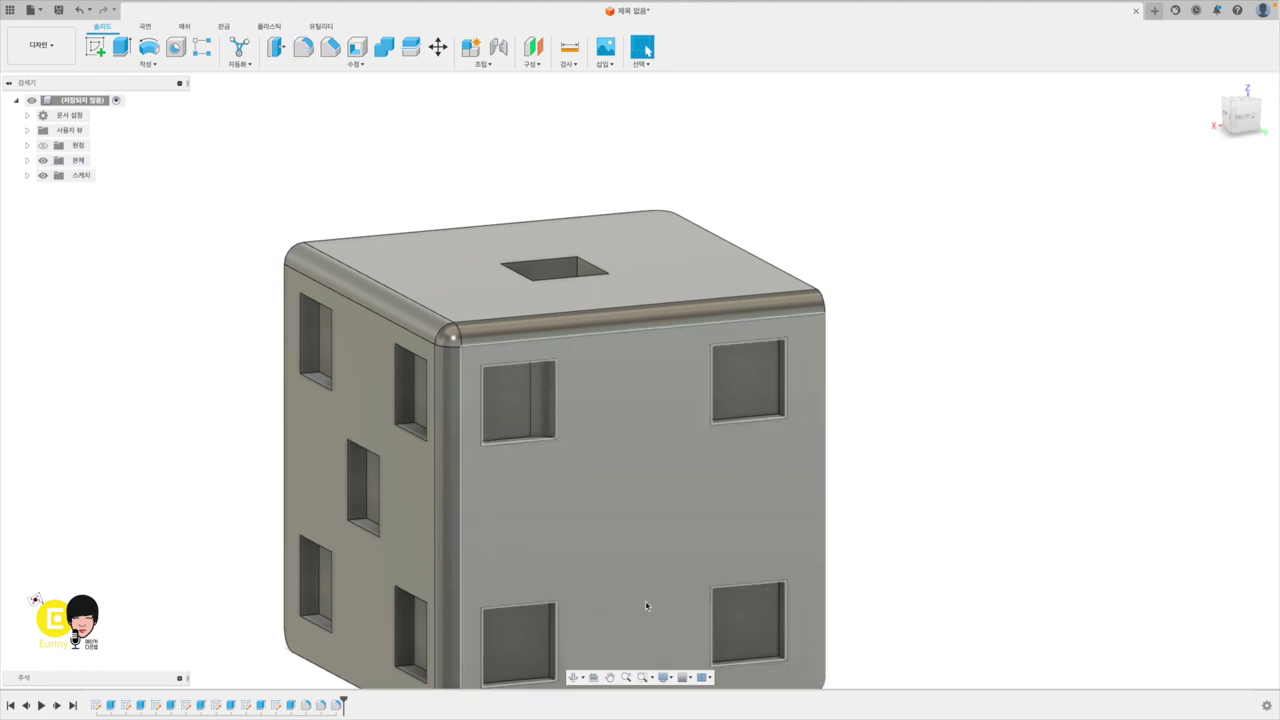
middle_click_drag(834, 513, 834, 513, "shift")
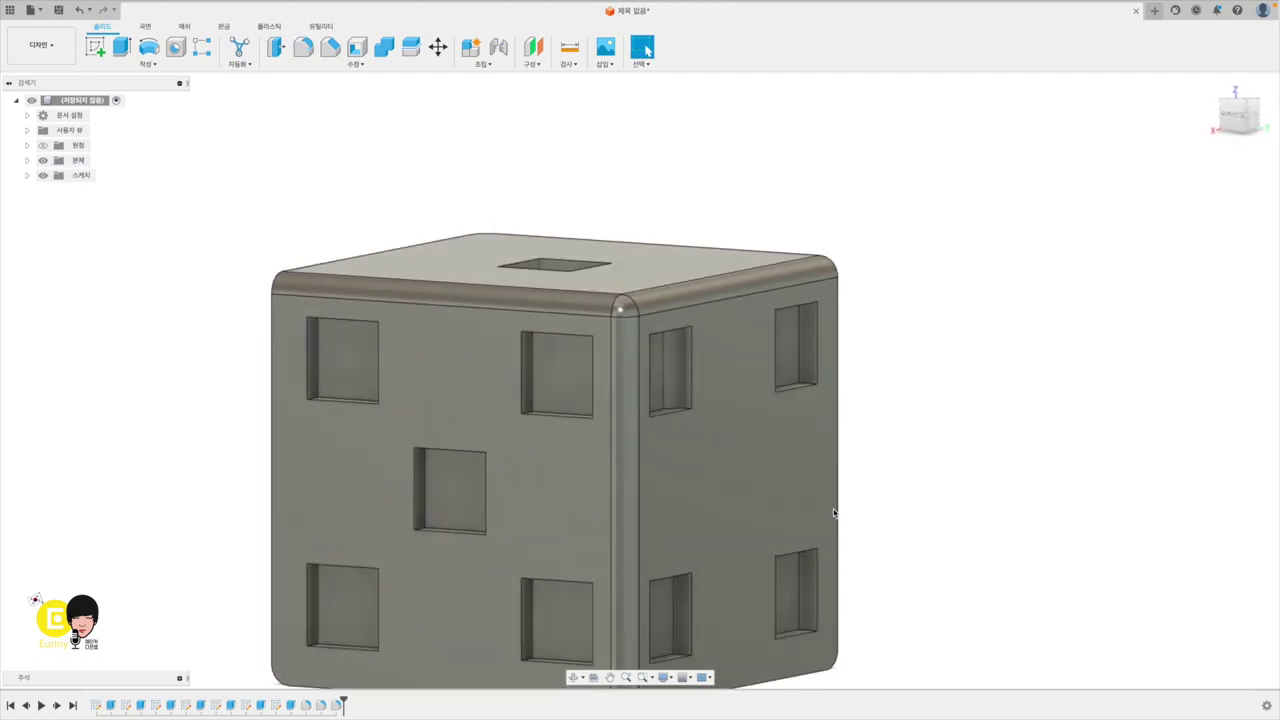
middle_click_drag(834, 513, 834, 513, "shift")
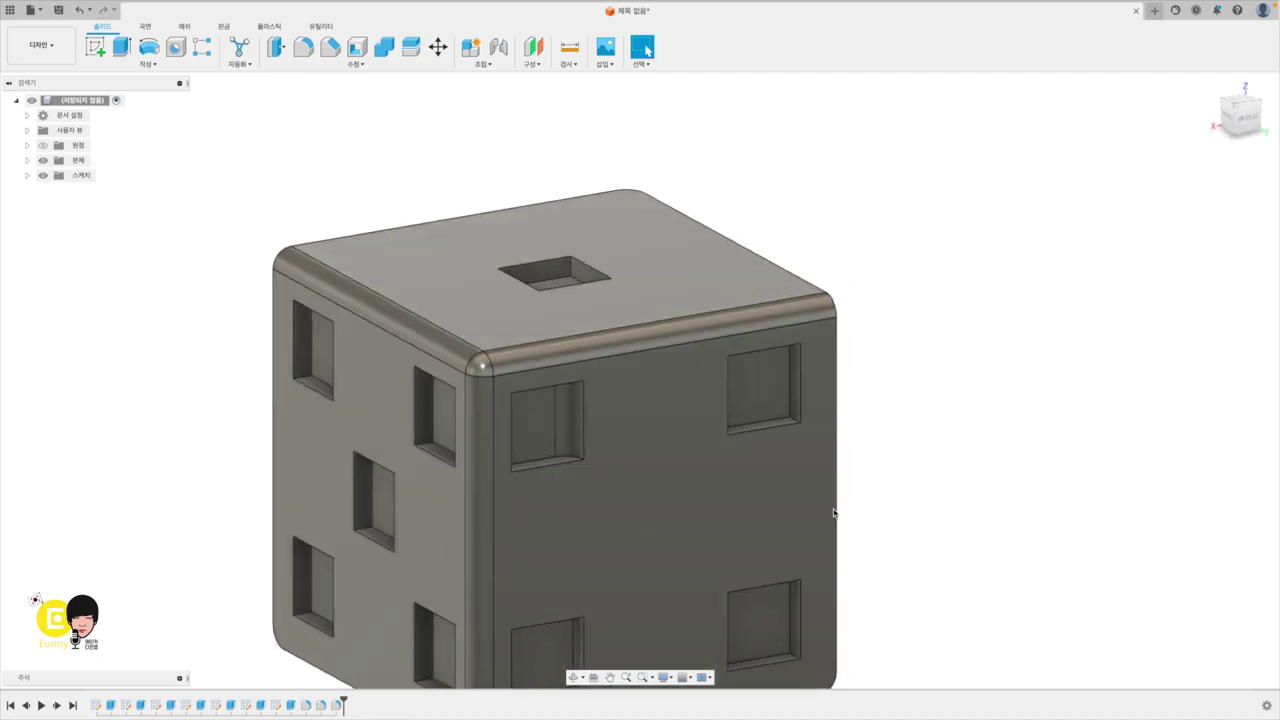
scroll(834, 513, "down", 2)
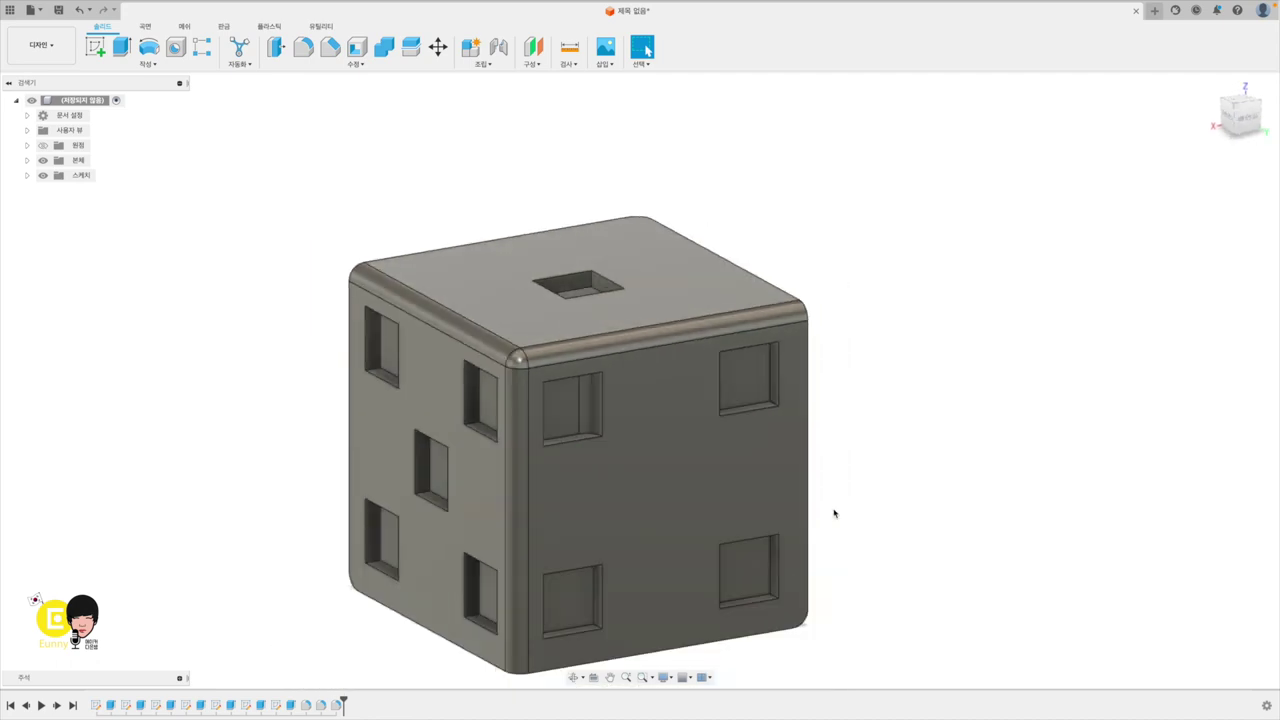